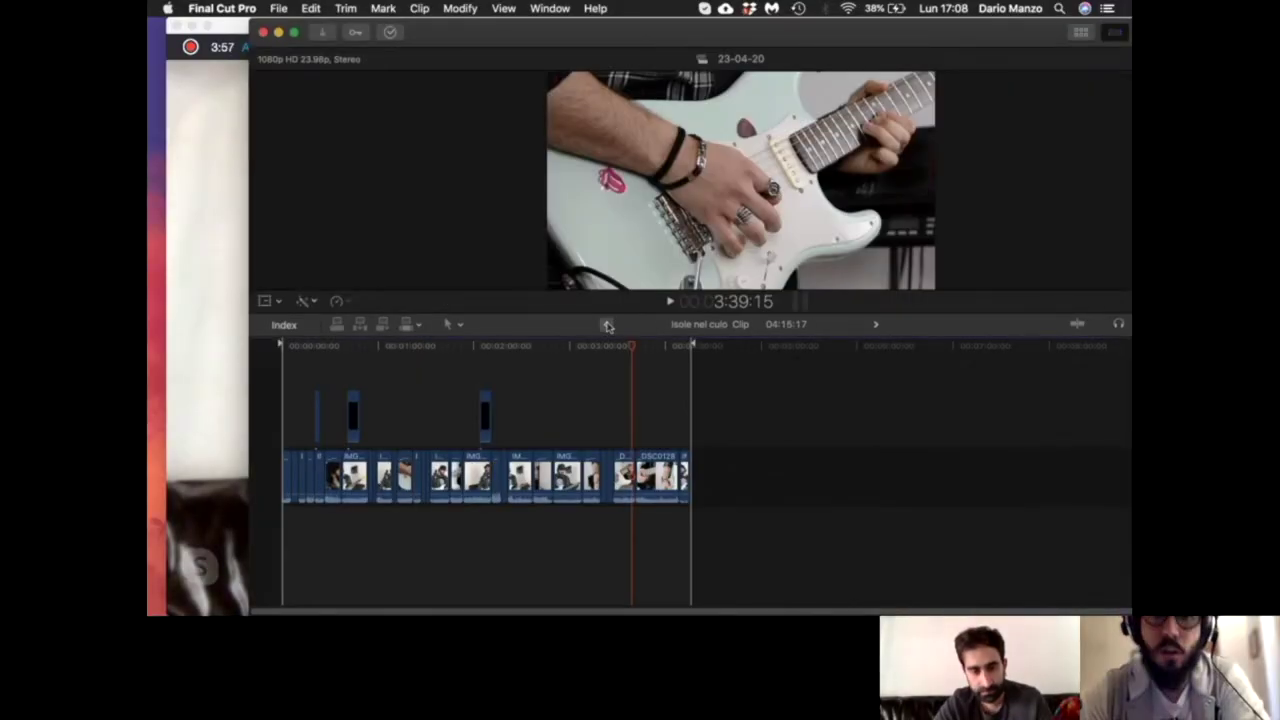
Step: Select the connected colour-grid clip, park the playhead on it, and zoom the timeline in
key("super+equal")
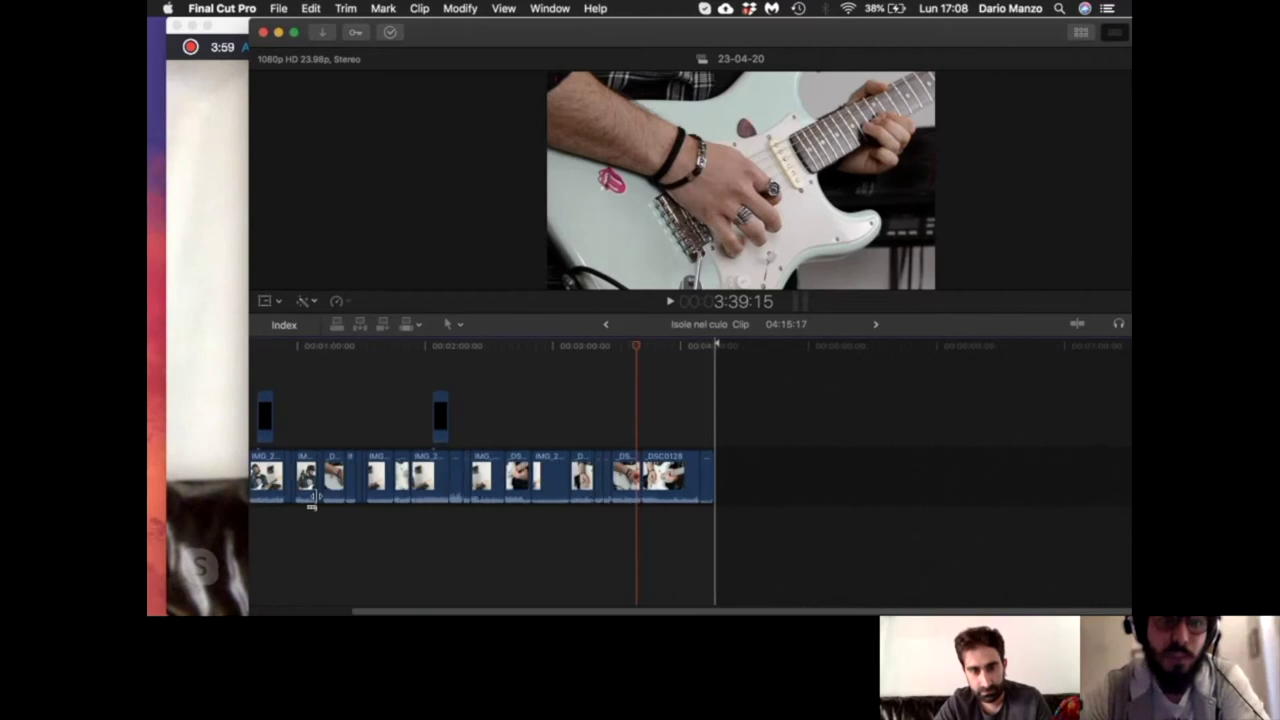
scroll(585, 450, "left", 2)
scroll(585, 450, "left", 2)
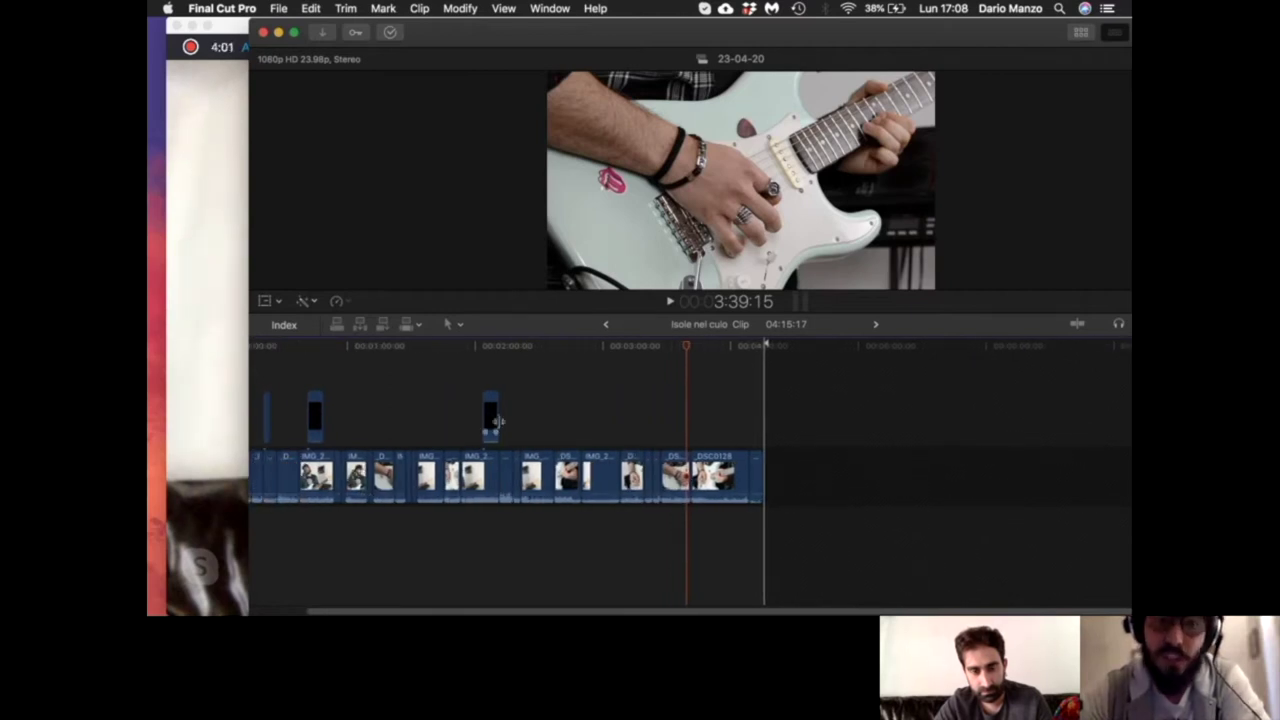
scroll(492, 432, "left", 1)
scroll(492, 432, "left", 2)
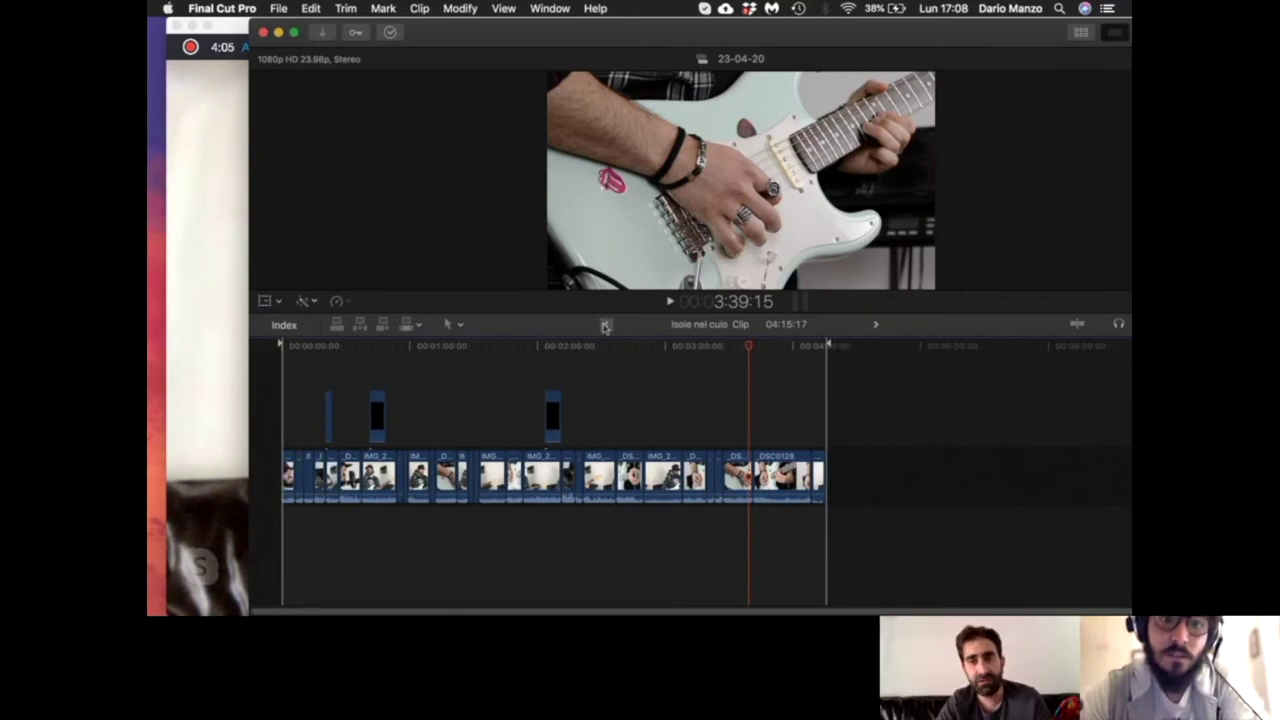
left_click(555, 422)
left_click(551, 372)
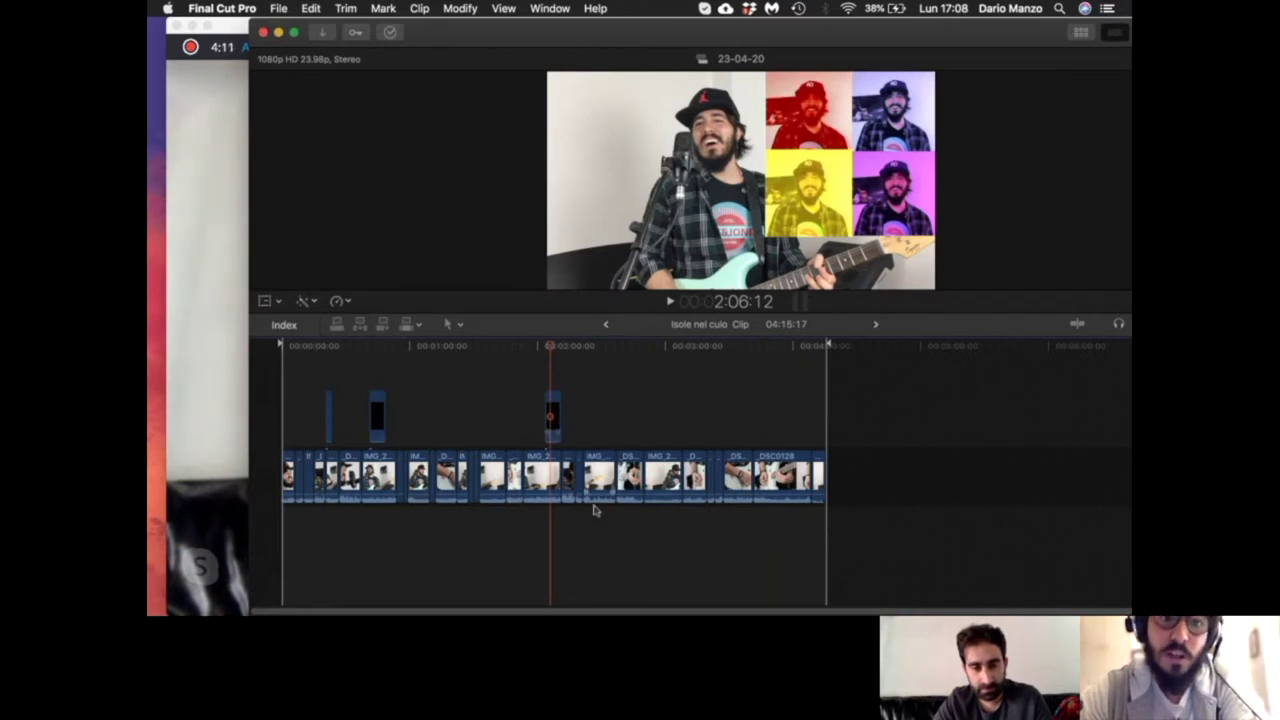
key("super+equal")
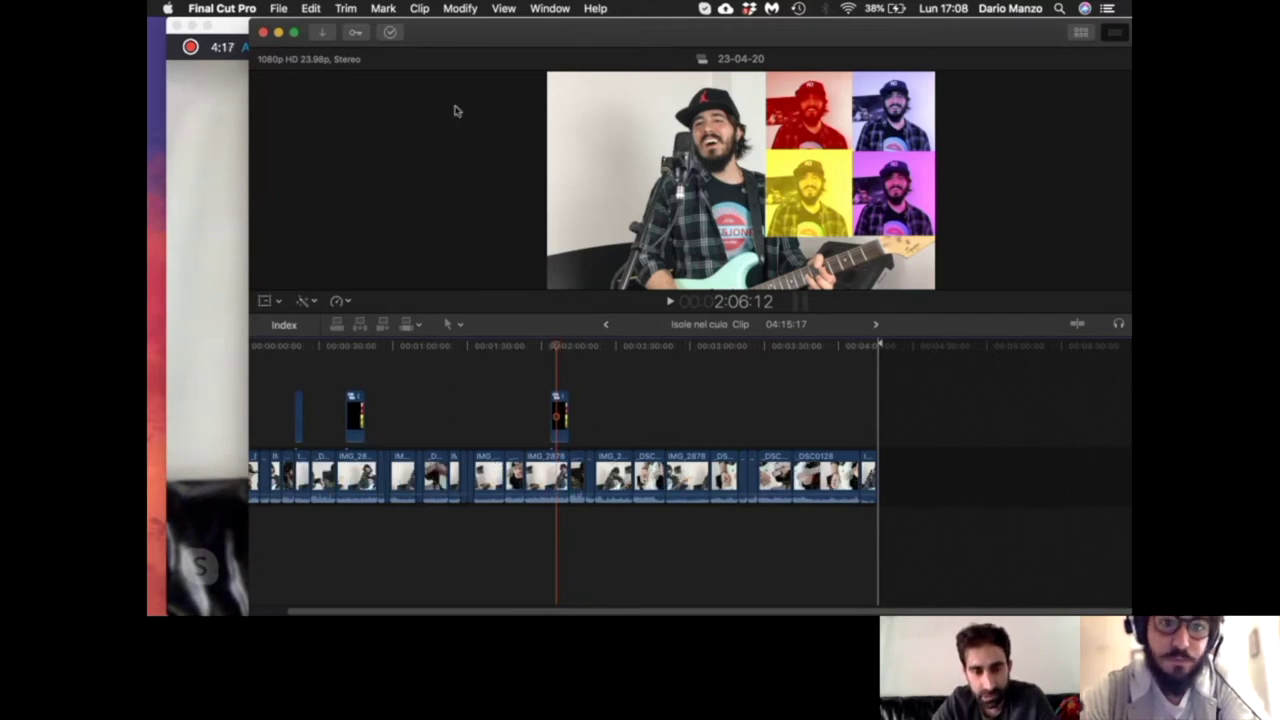
Step: Check Background Tasks, close the window, and reselect the colour-grid clip
left_click(391, 33)
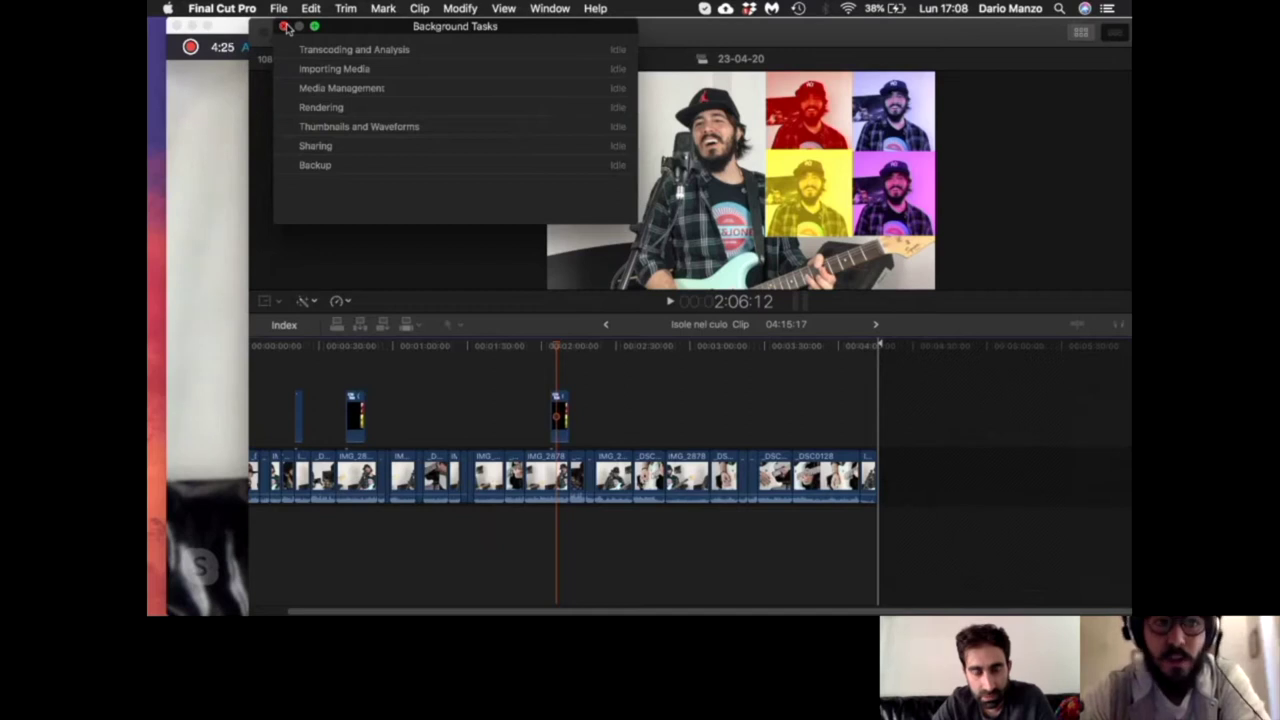
left_click(285, 26)
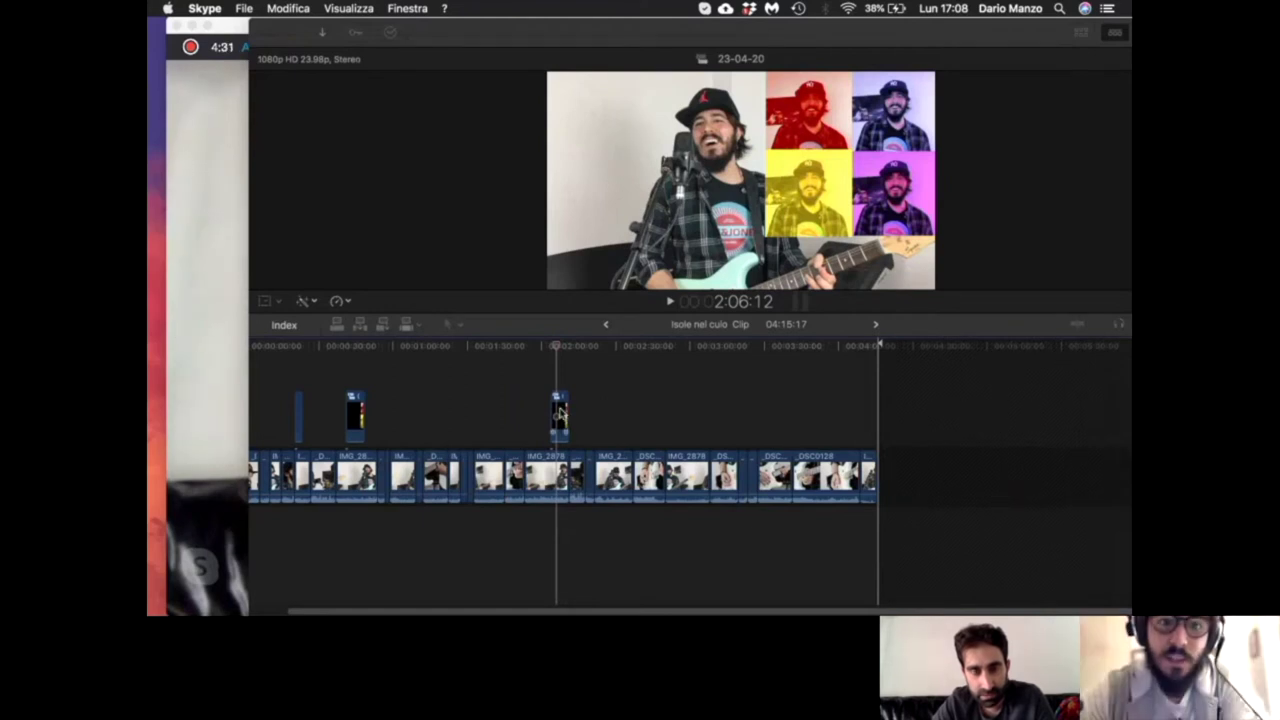
left_click(561, 412)
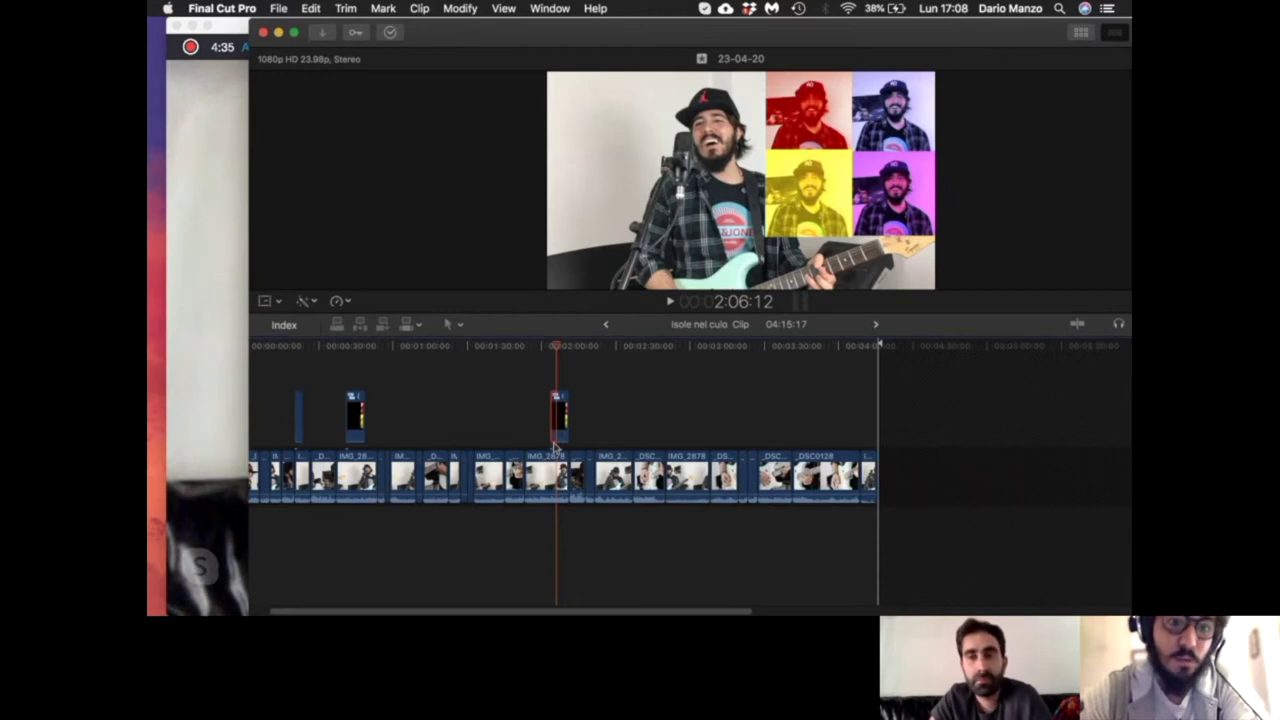
left_click(561, 412)
double_click(561, 426)
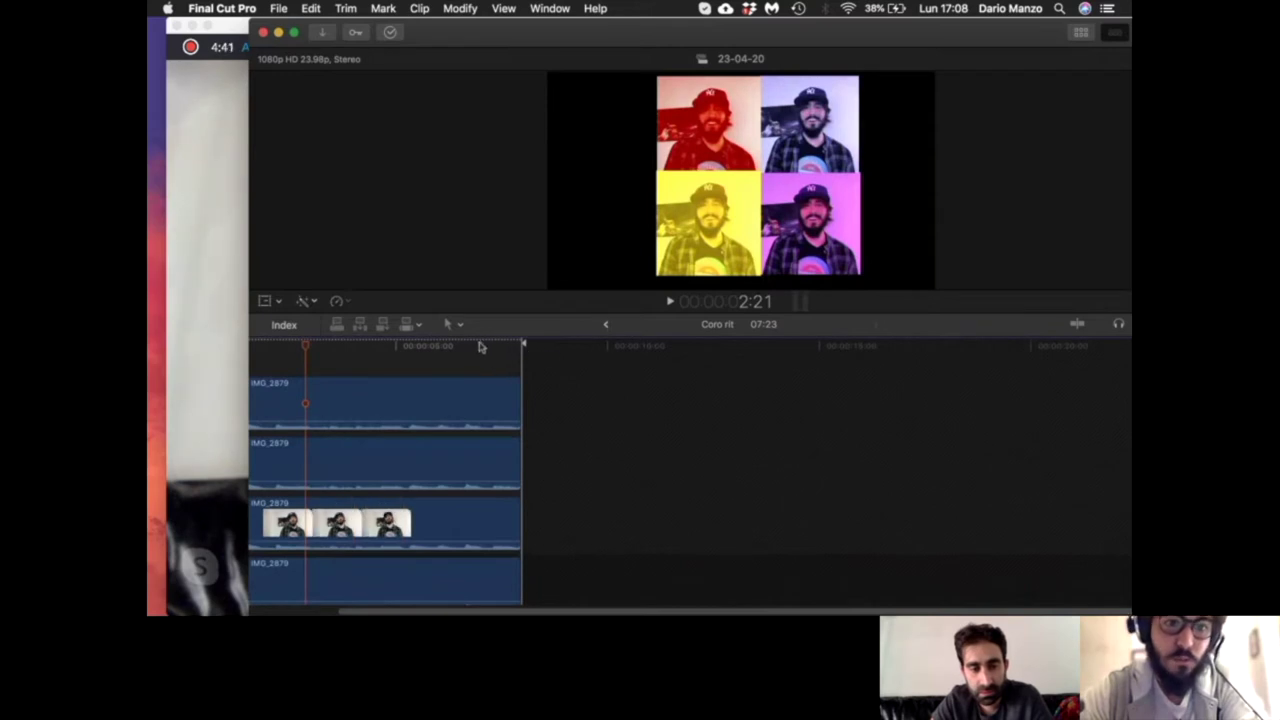
left_click(607, 326)
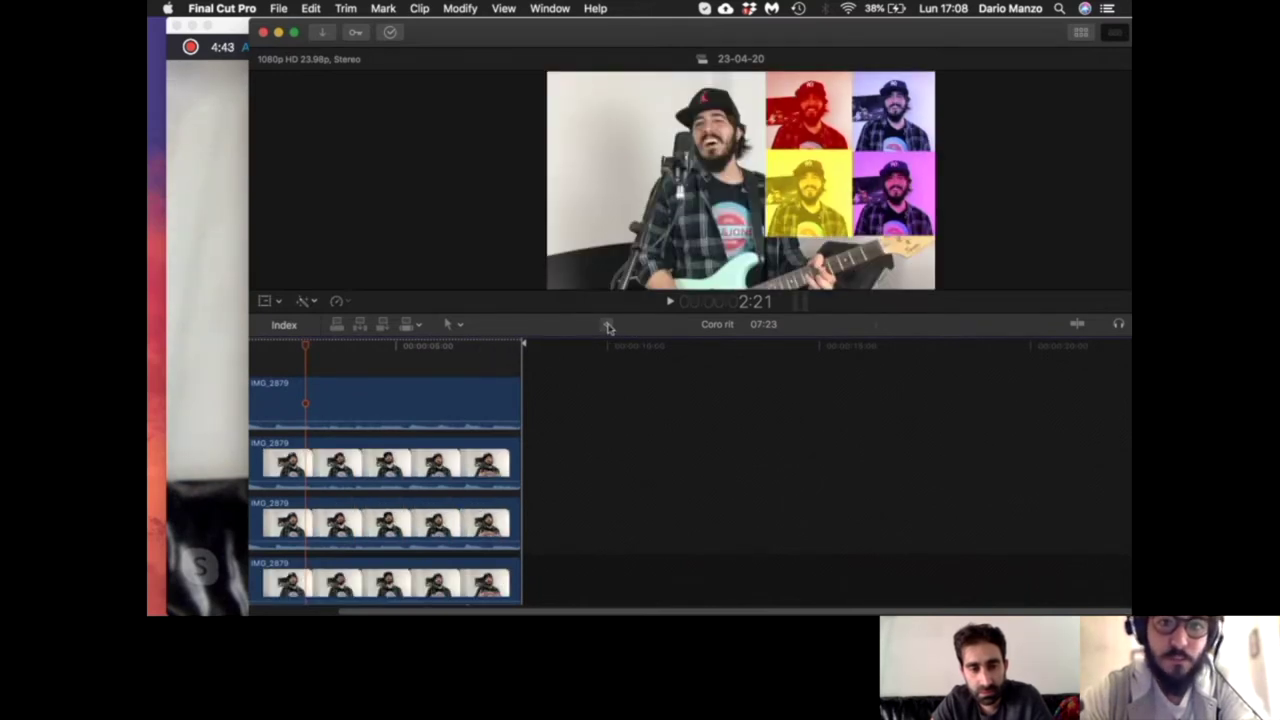
left_click(566, 410)
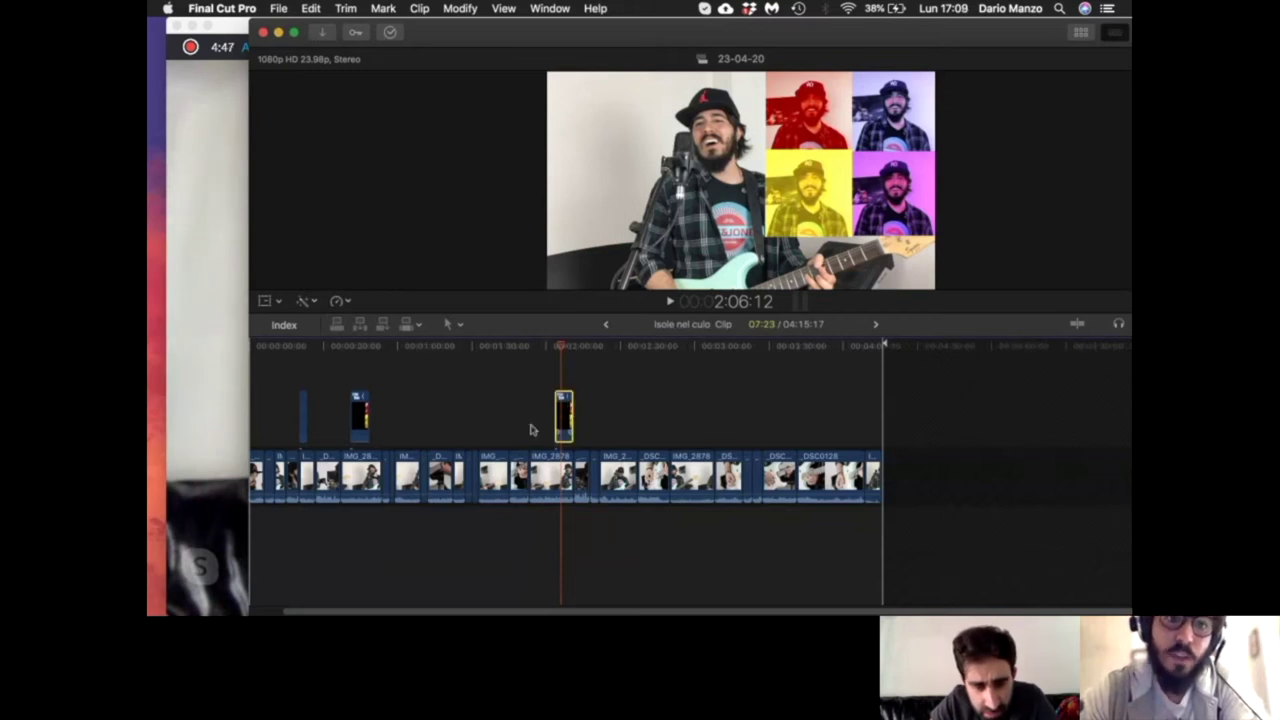
left_click(535, 434)
left_click(566, 412)
right_click(568, 420)
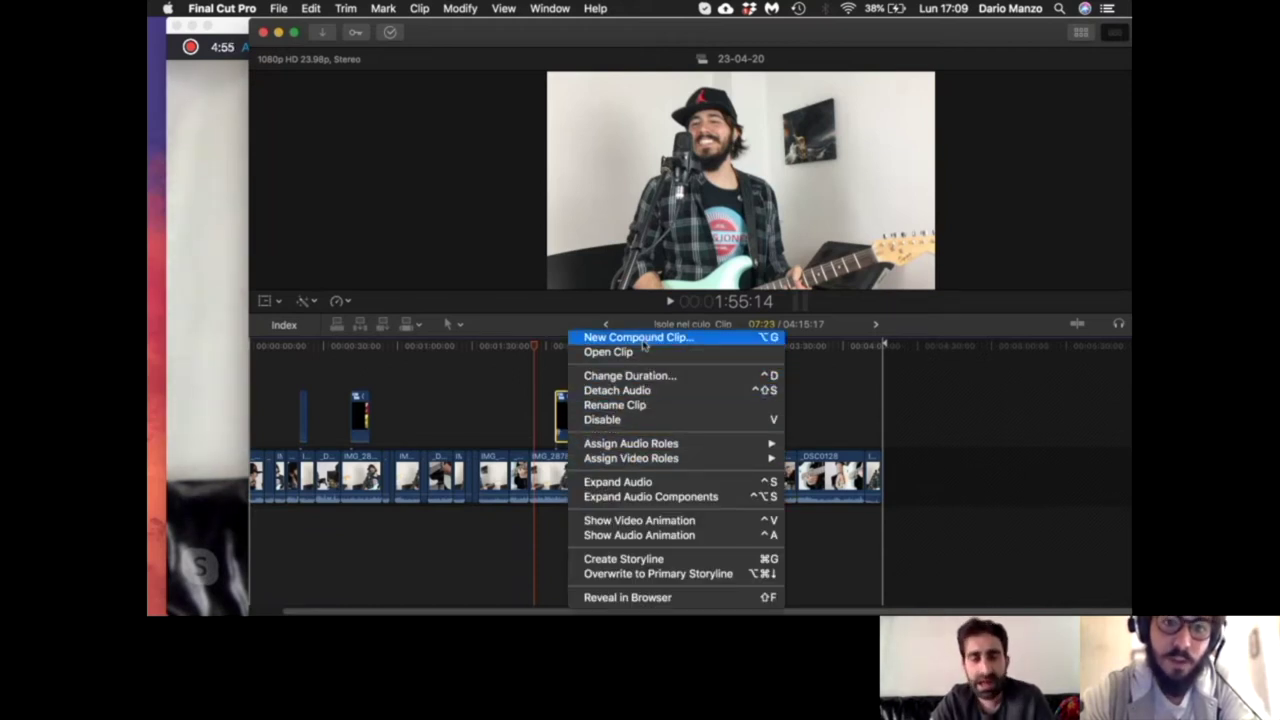
left_click(527, 375)
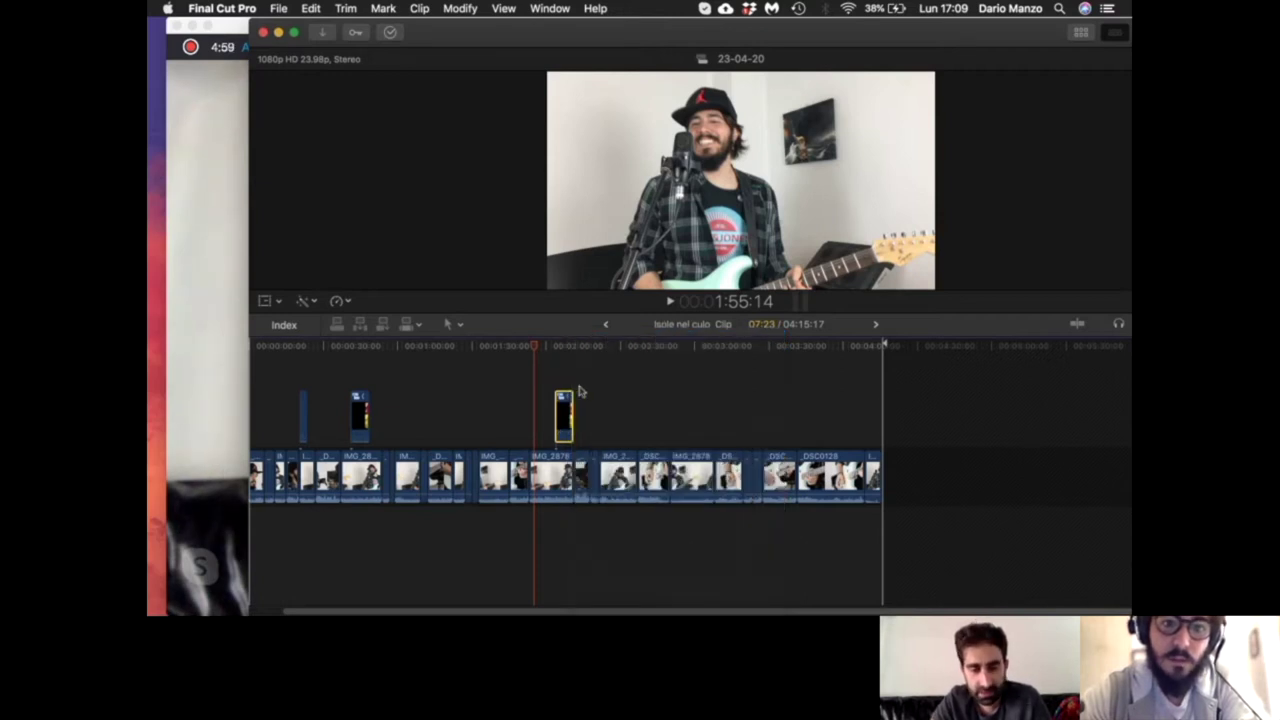
scroll(620, 405, "up", 3)
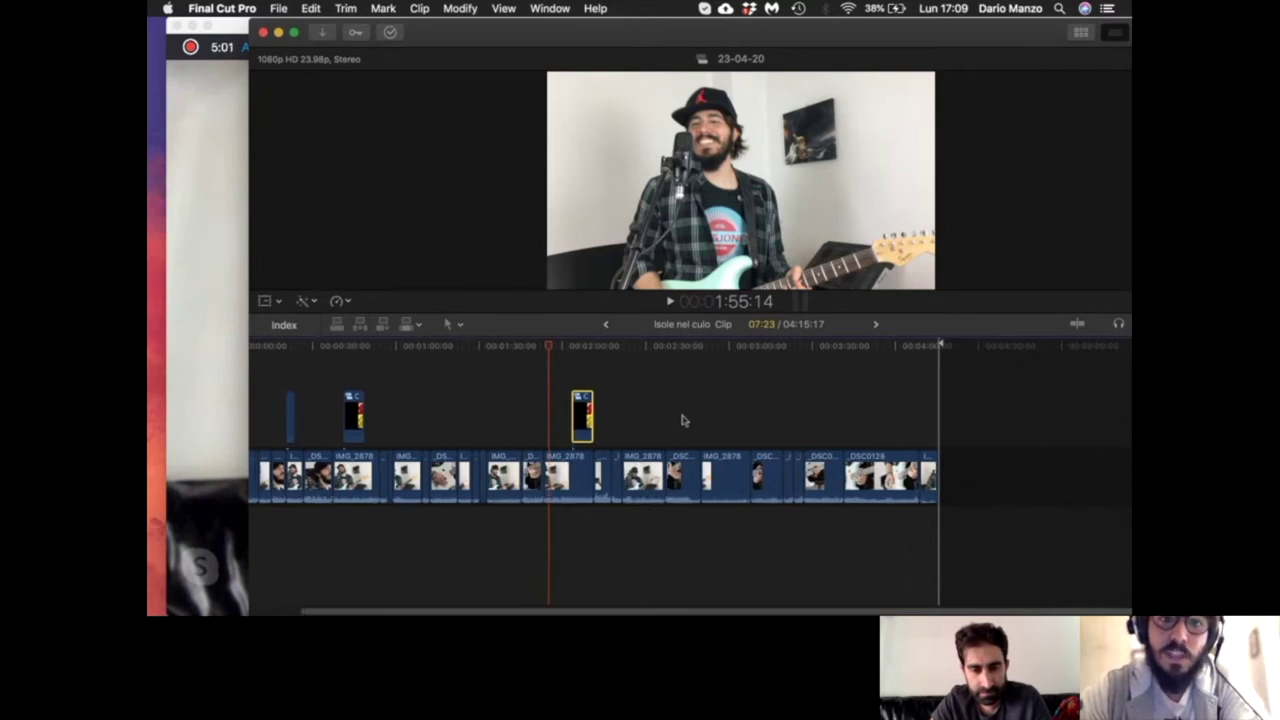
scroll(683, 420, "down", 1)
scroll(330, 446, "left", 1)
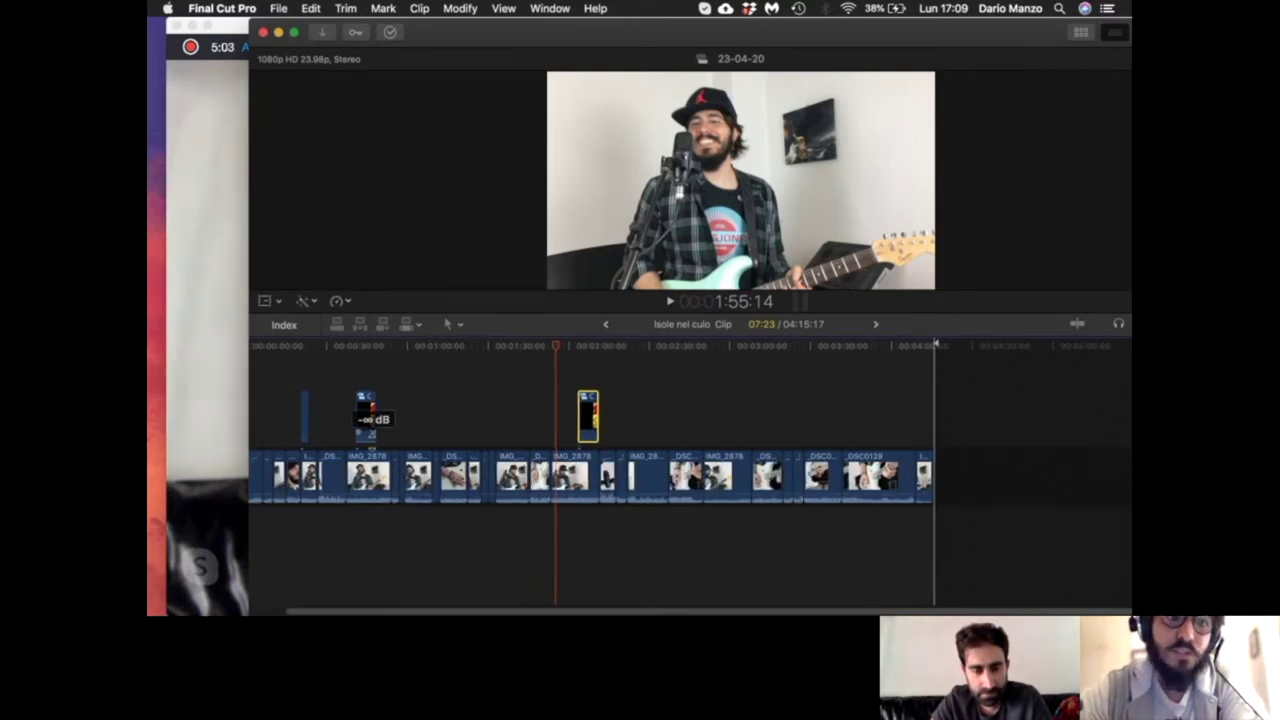
Step: Move the playhead to the start of the edit and play it briefly
left_click(457, 400)
scroll(458, 399, "down", 2)
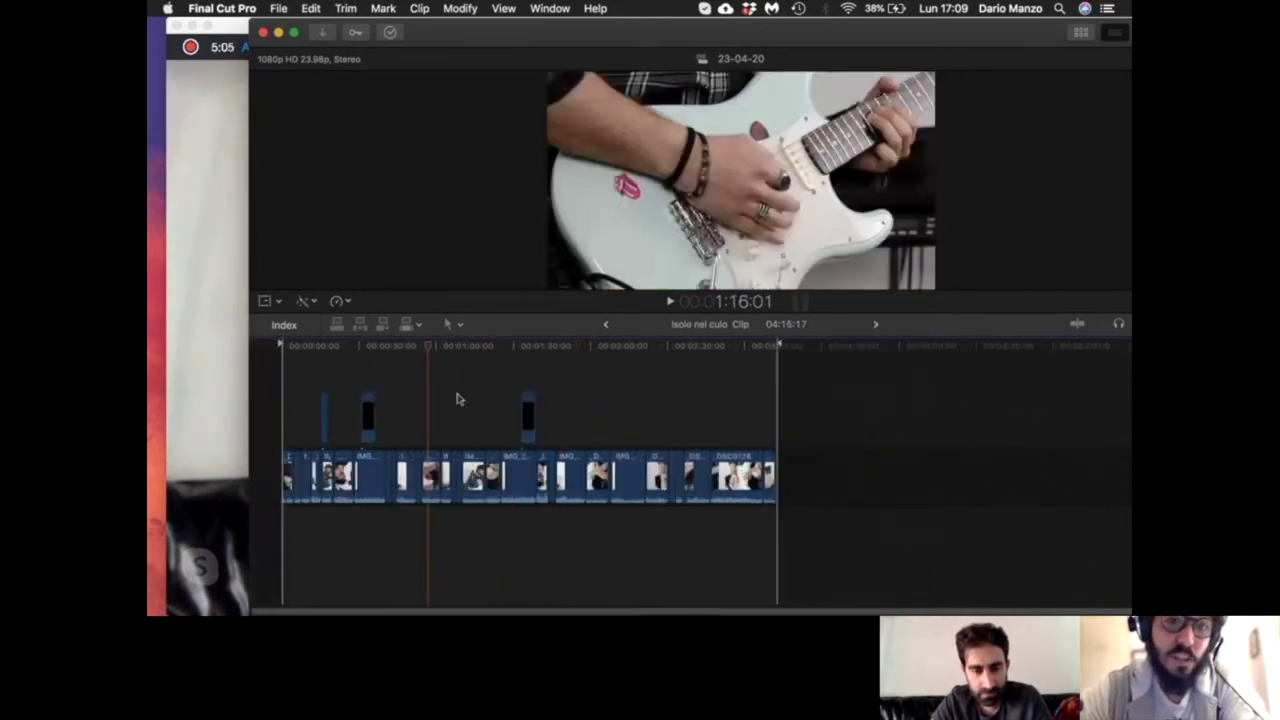
scroll(457, 400, "down", 3)
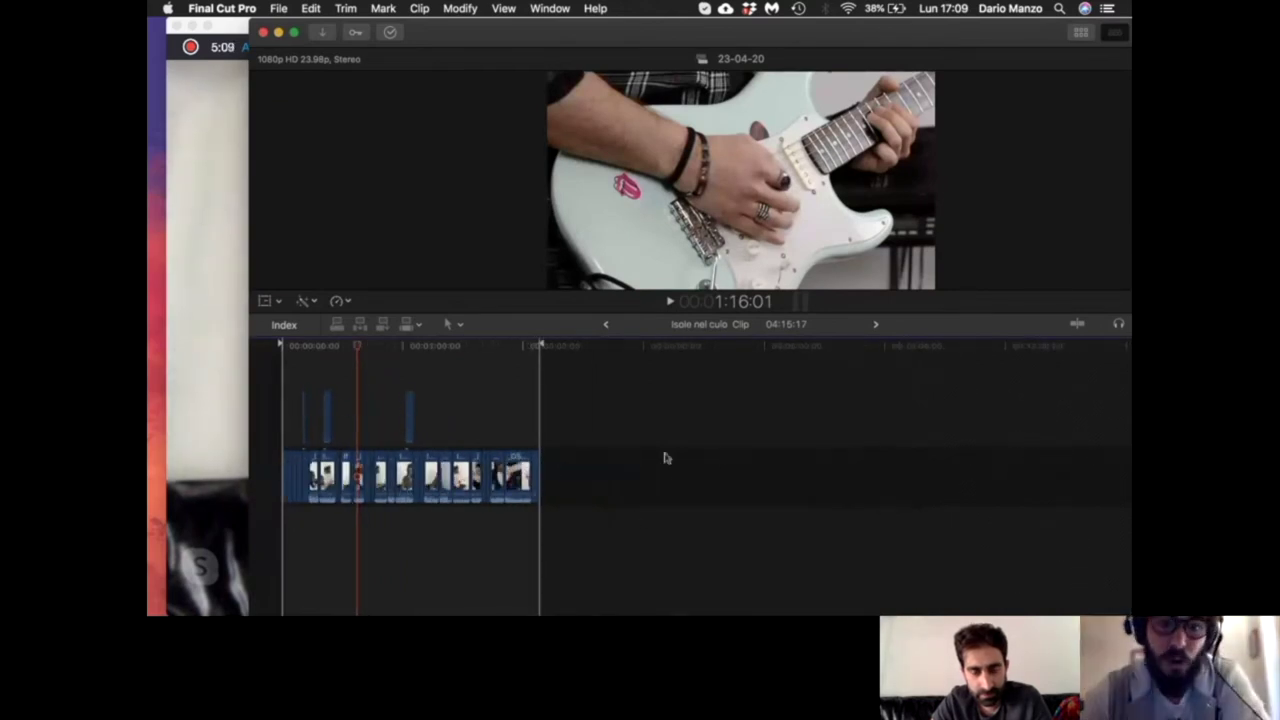
scroll(620, 468, "up", 1)
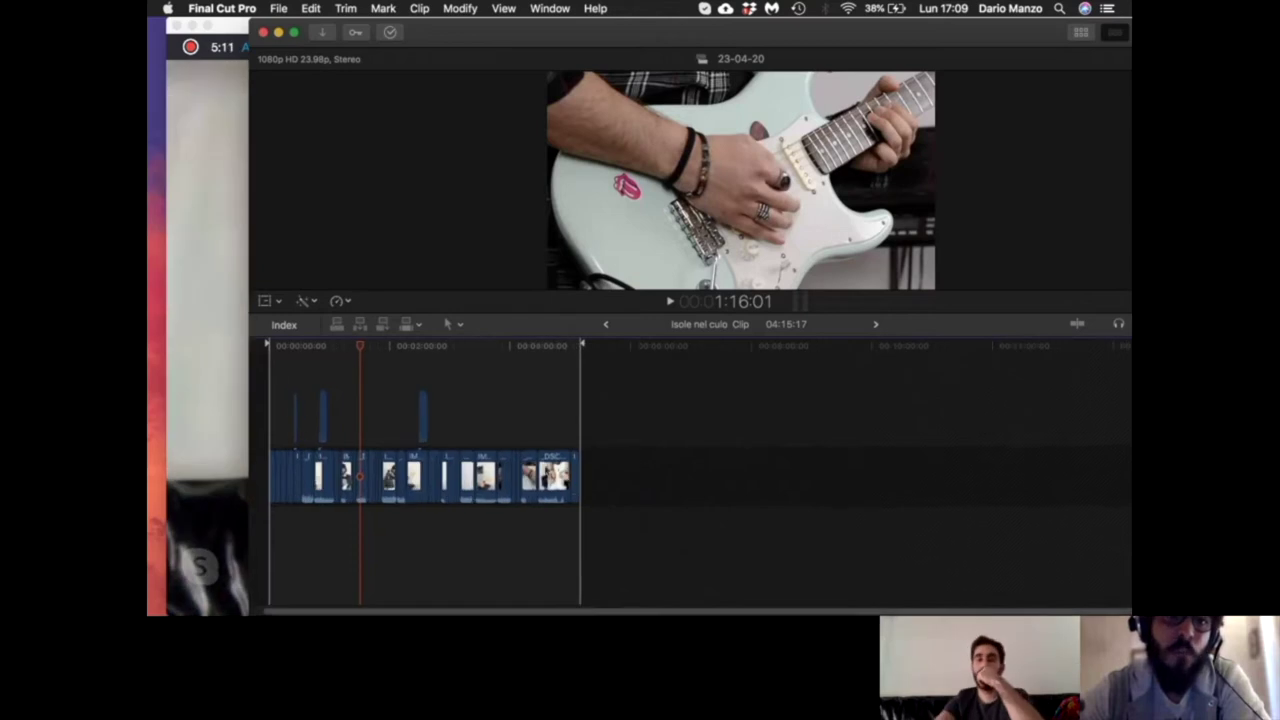
scroll(580, 468, "up", 3)
scroll(545, 470, "up", 3)
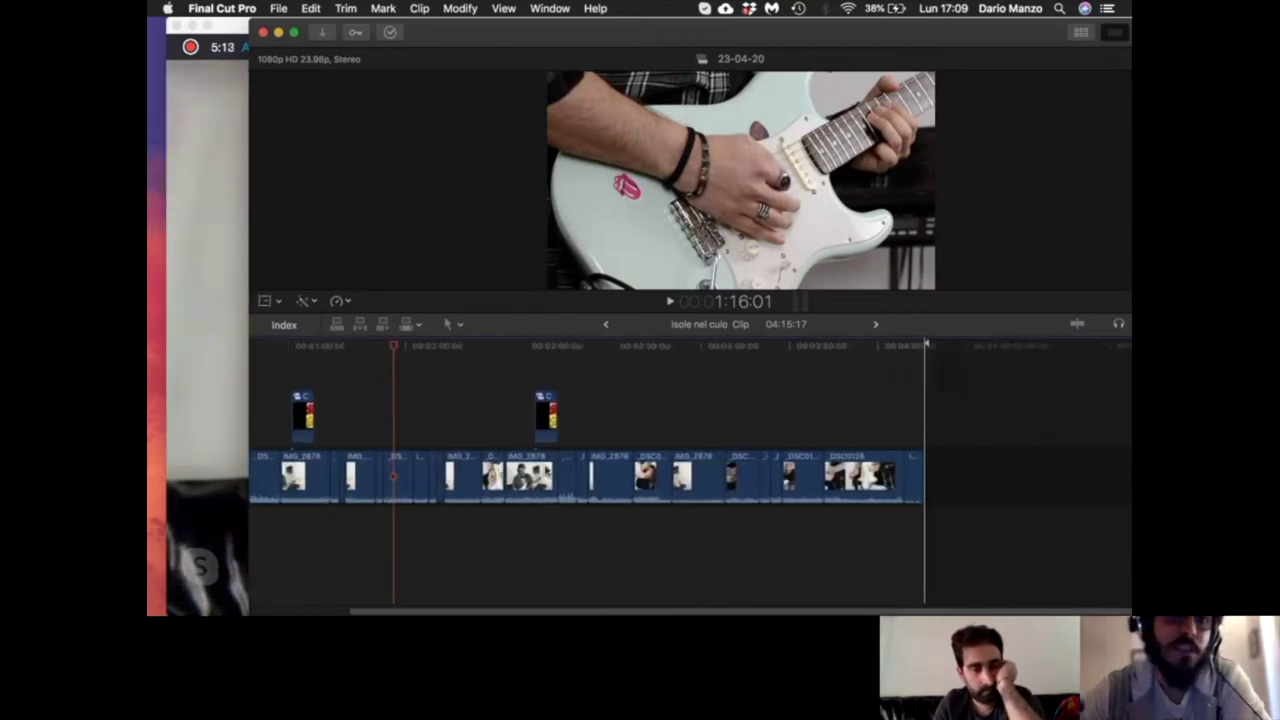
scroll(335, 426, "up", 2)
left_click(288, 350)
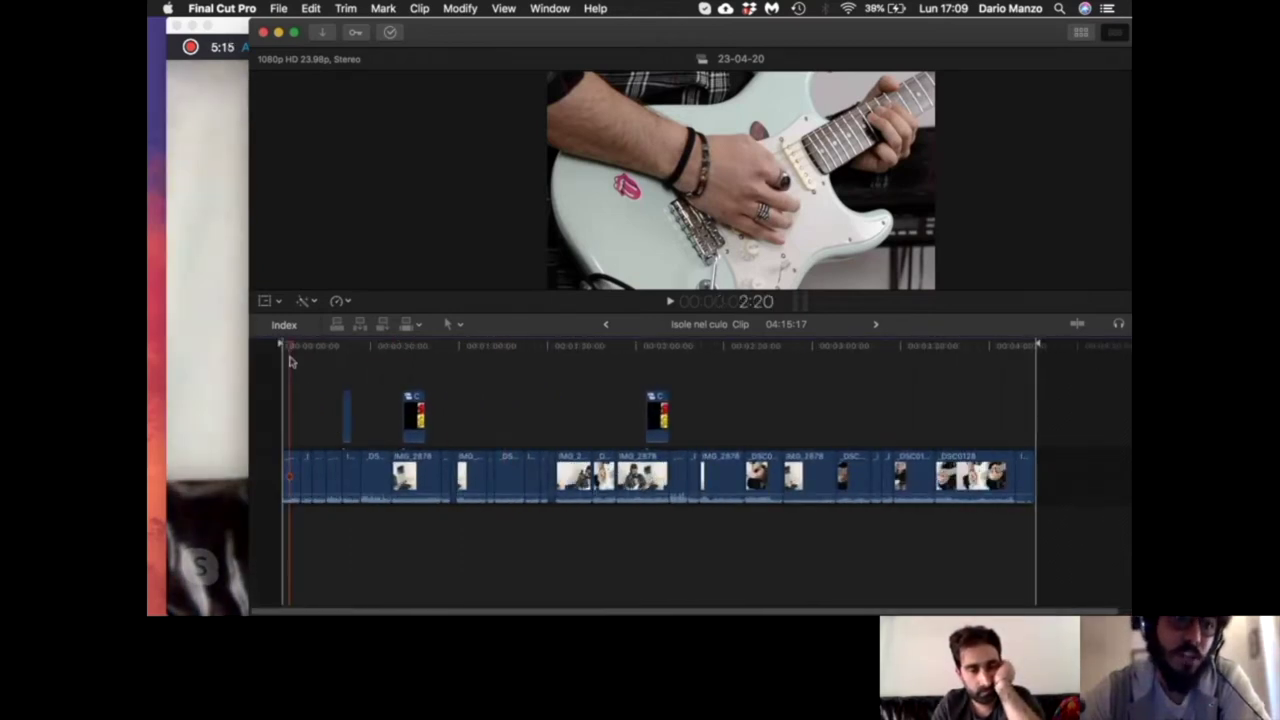
scroll(282, 362, "up", 1)
scroll(280, 360, "up", 2)
scroll(280, 360, "up", 2)
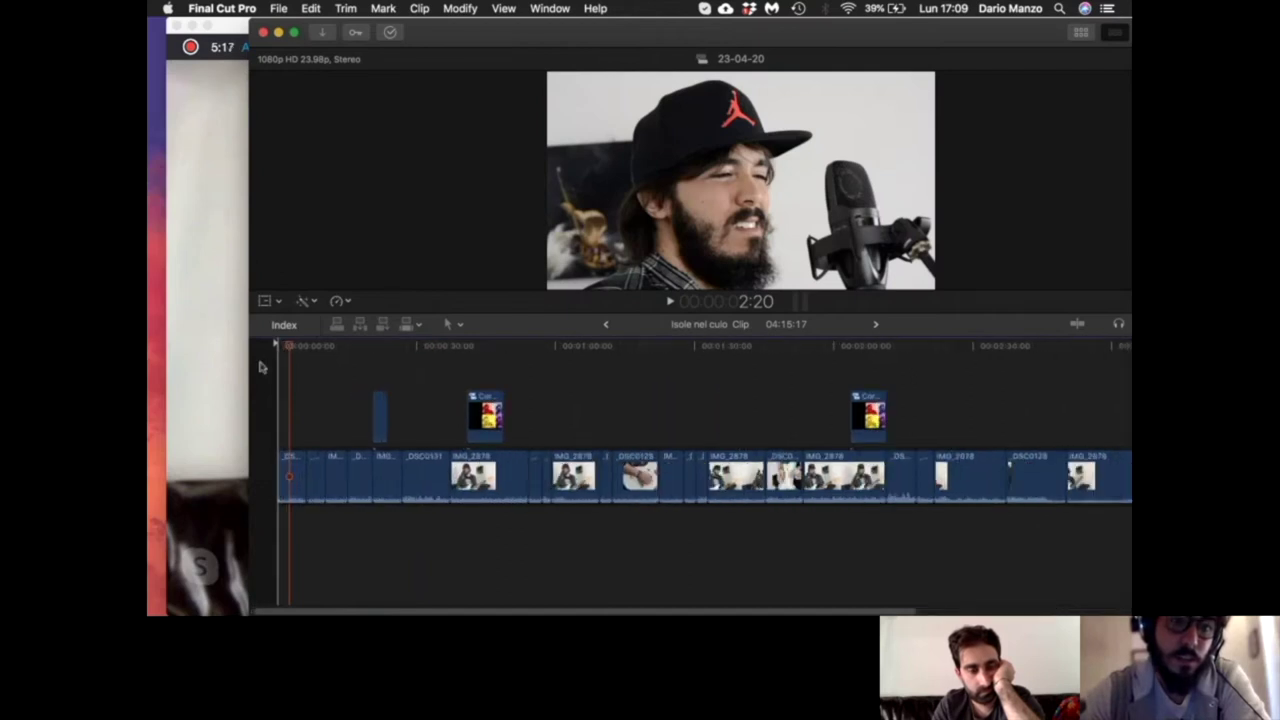
key("space")
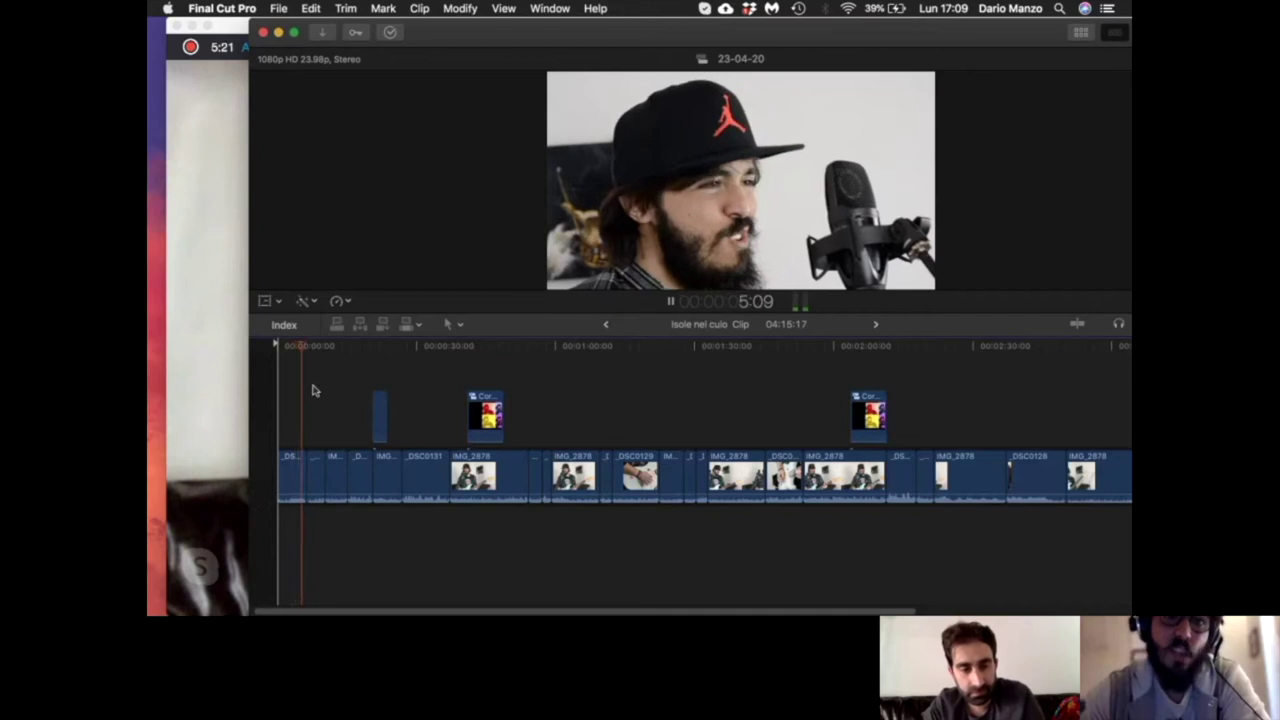
key("space")
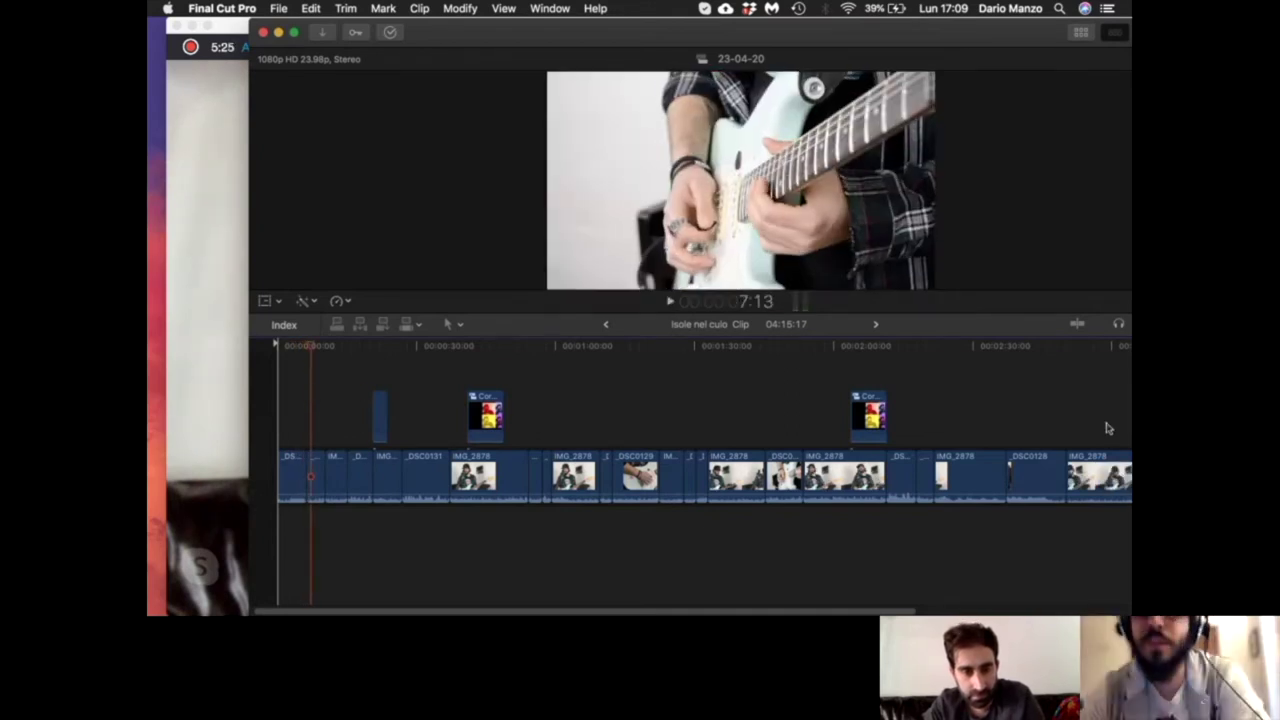
Step: Fit the whole edit in the timeline and go up to the parent project Isole nel culo
scroll(1106, 428, "right", 3)
scroll(555, 404, "left", 5)
scroll(555, 404, "right", 2)
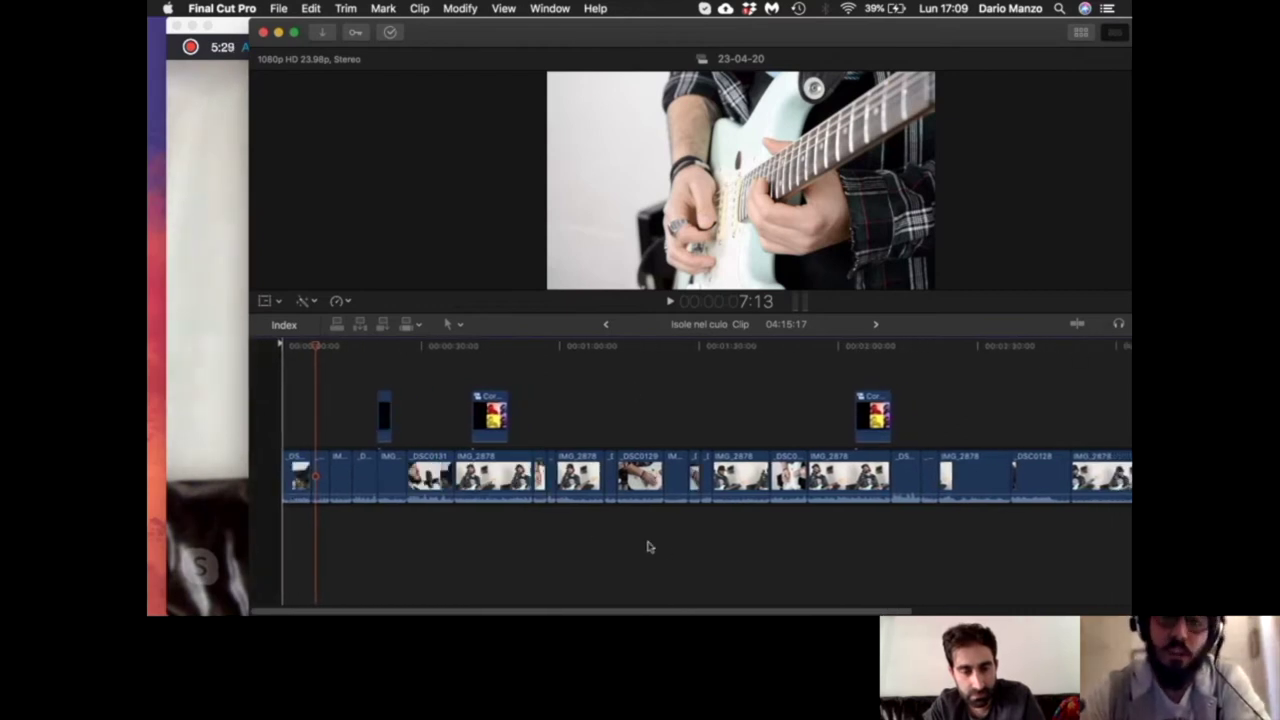
key("shift+z")
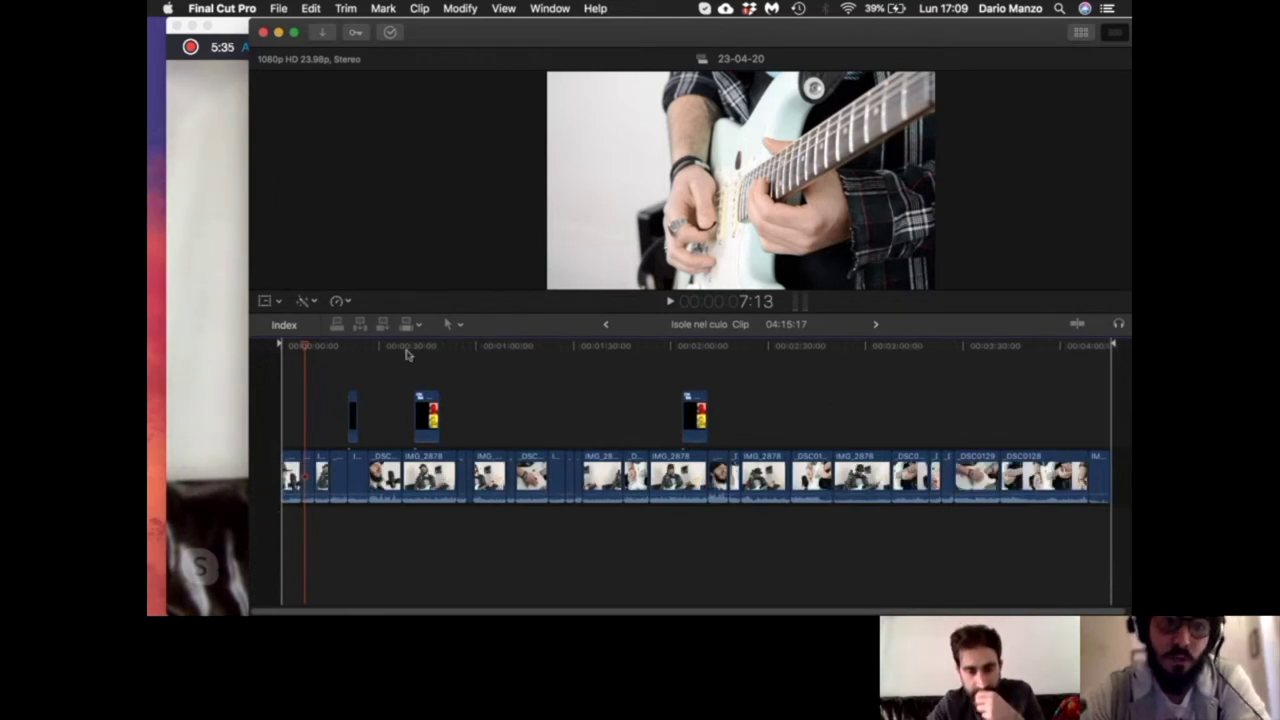
key("super+bracketleft")
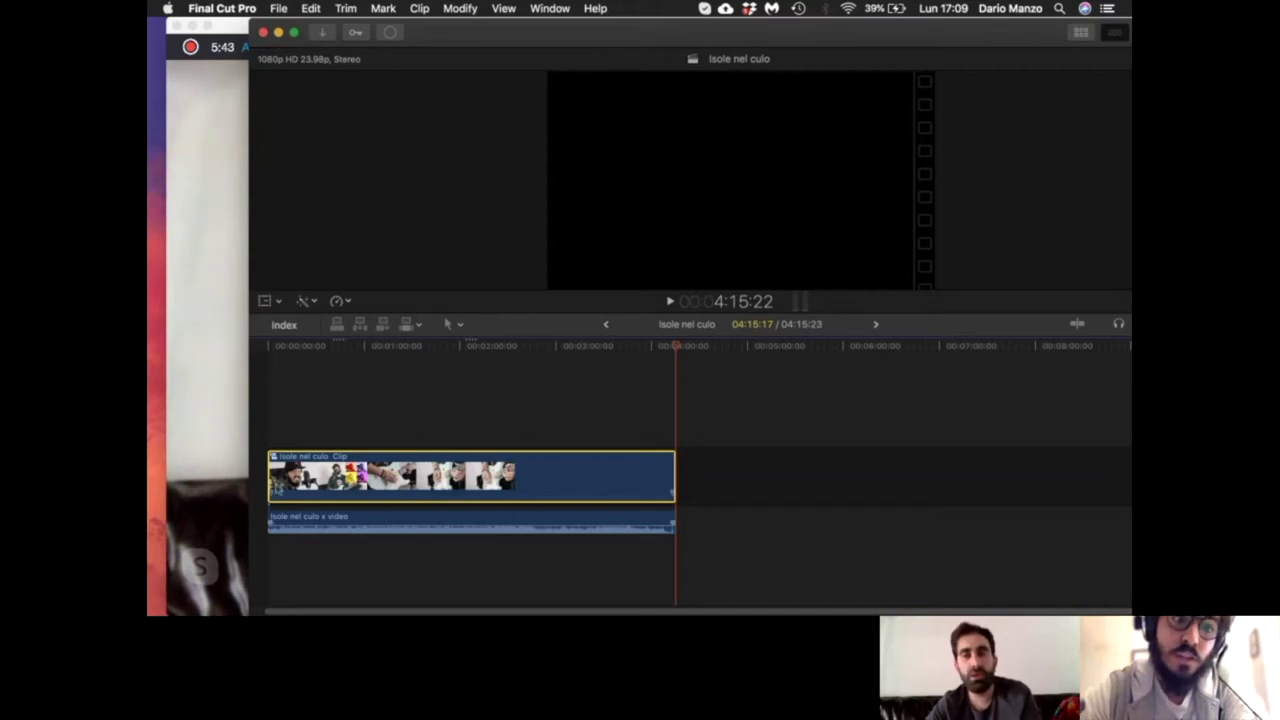
Step: Open the Isole nel culo Clip compound clip and zoom in on its inner clips
double_click(545, 477)
key("super+equal")
key("super+equal")
key("super+equal")
key("super+equal")
key("super+equal")
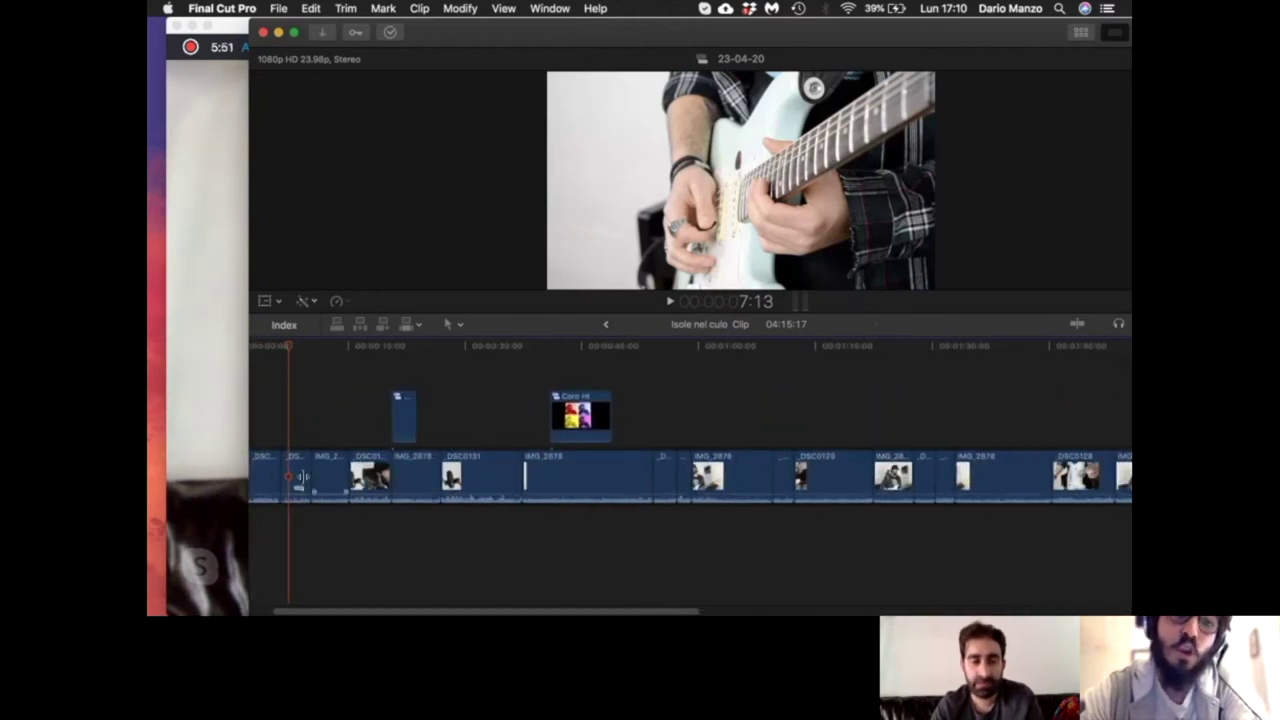
Step: Trim the start of clip DSC0131 about 1:09 later
key("super+minus")
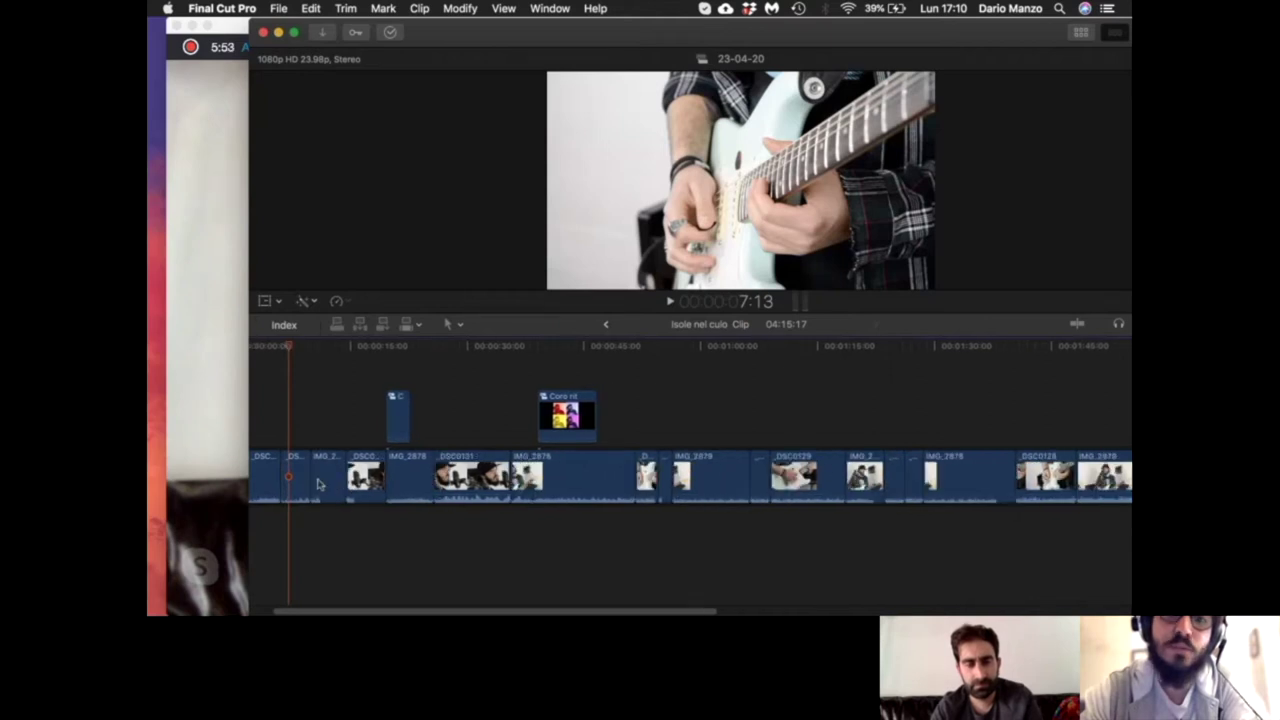
left_click(470, 475)
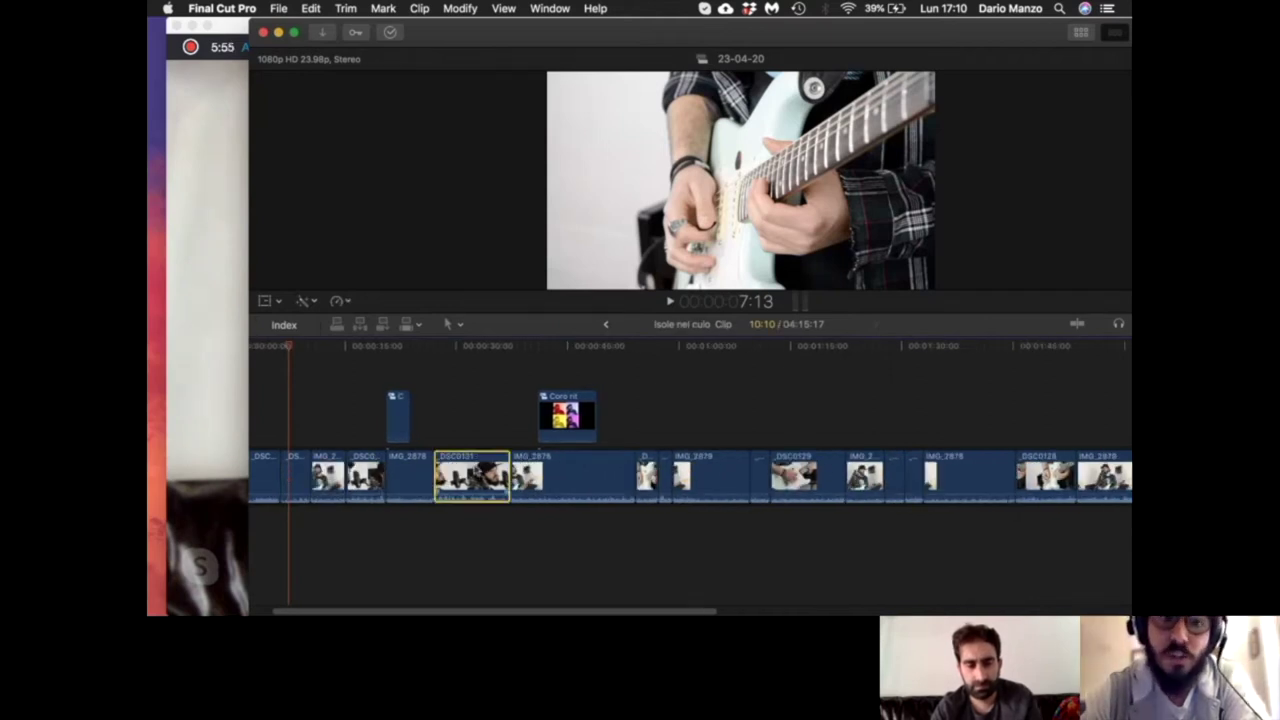
key("super+equal")
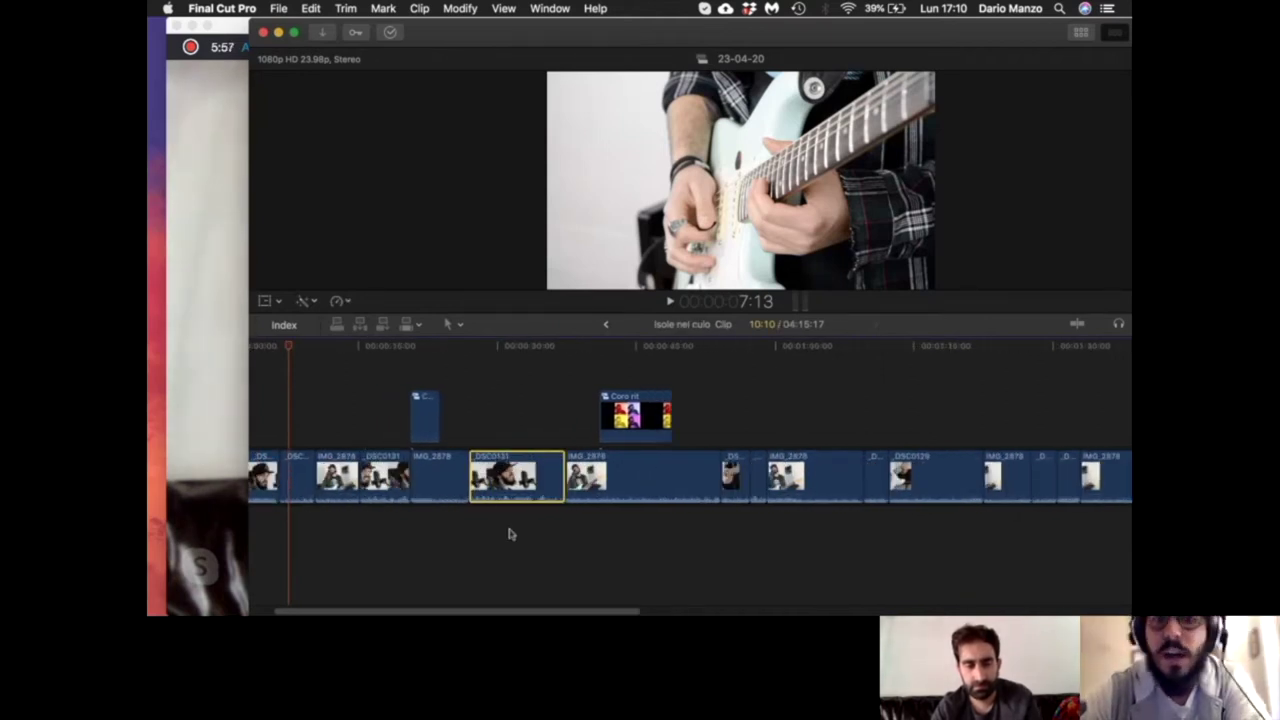
key("super+equal")
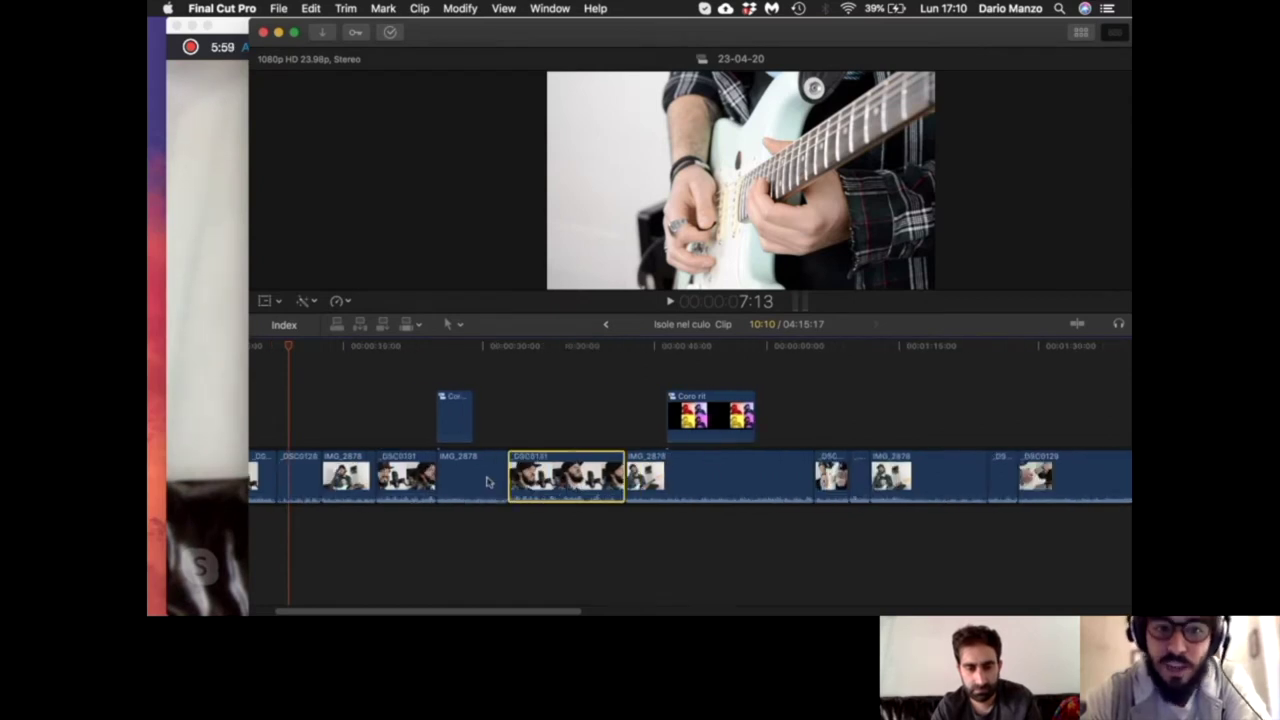
mouse_move(512, 465)
left_mouse_down()
mouse_move(527, 465)
mouse_move(510, 460)
left_mouse_up()
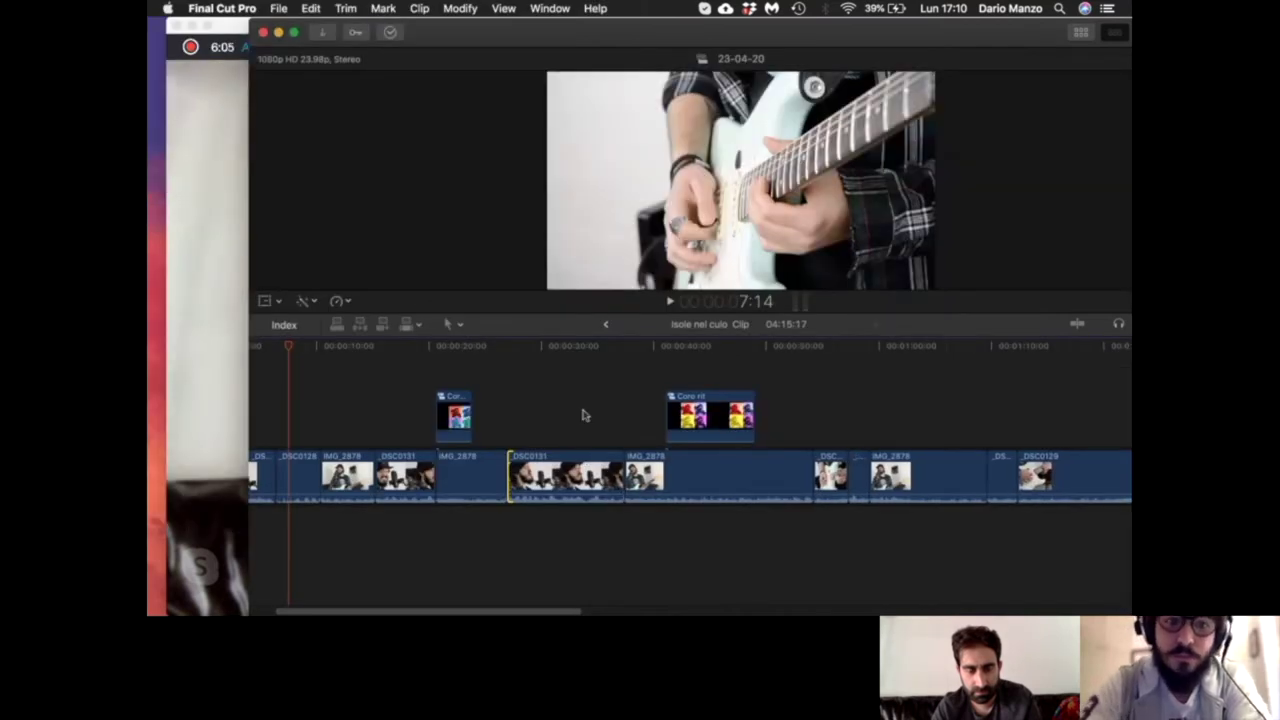
Step: Zoom out across the compound clip and return to the parent Isole nel culo project
key("super+minus")
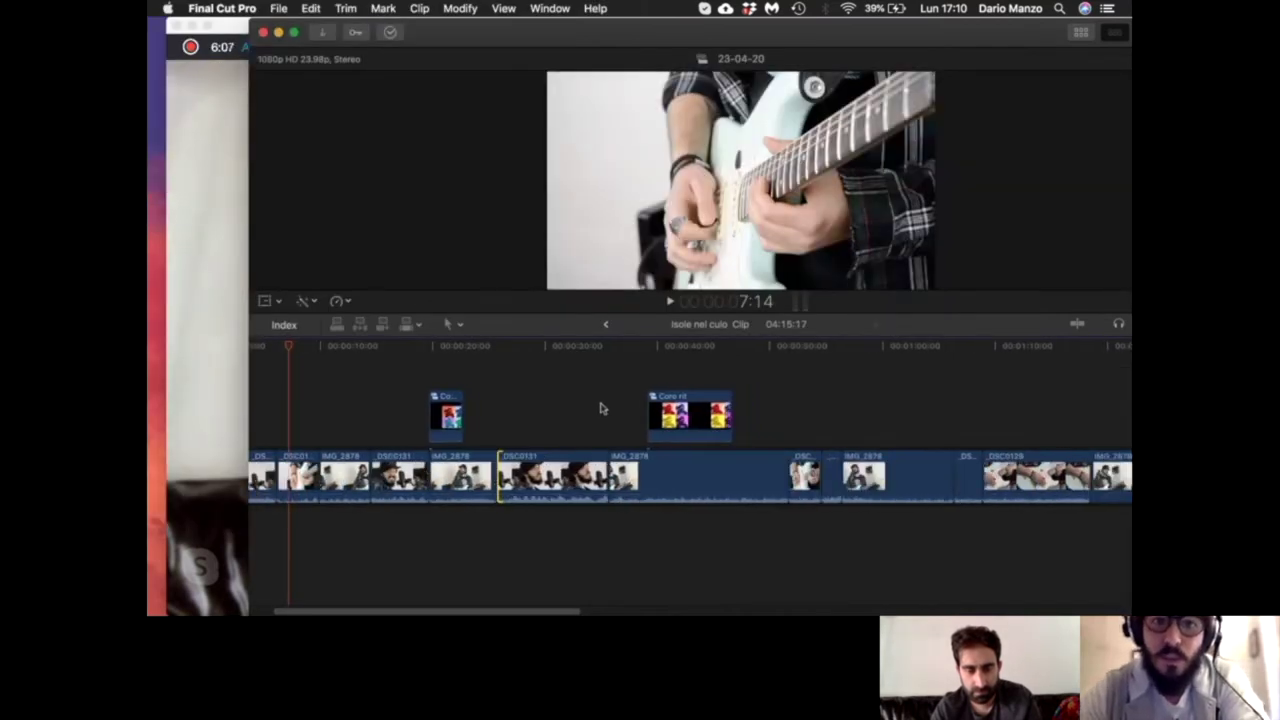
key("super+minus")
key("super+minus")
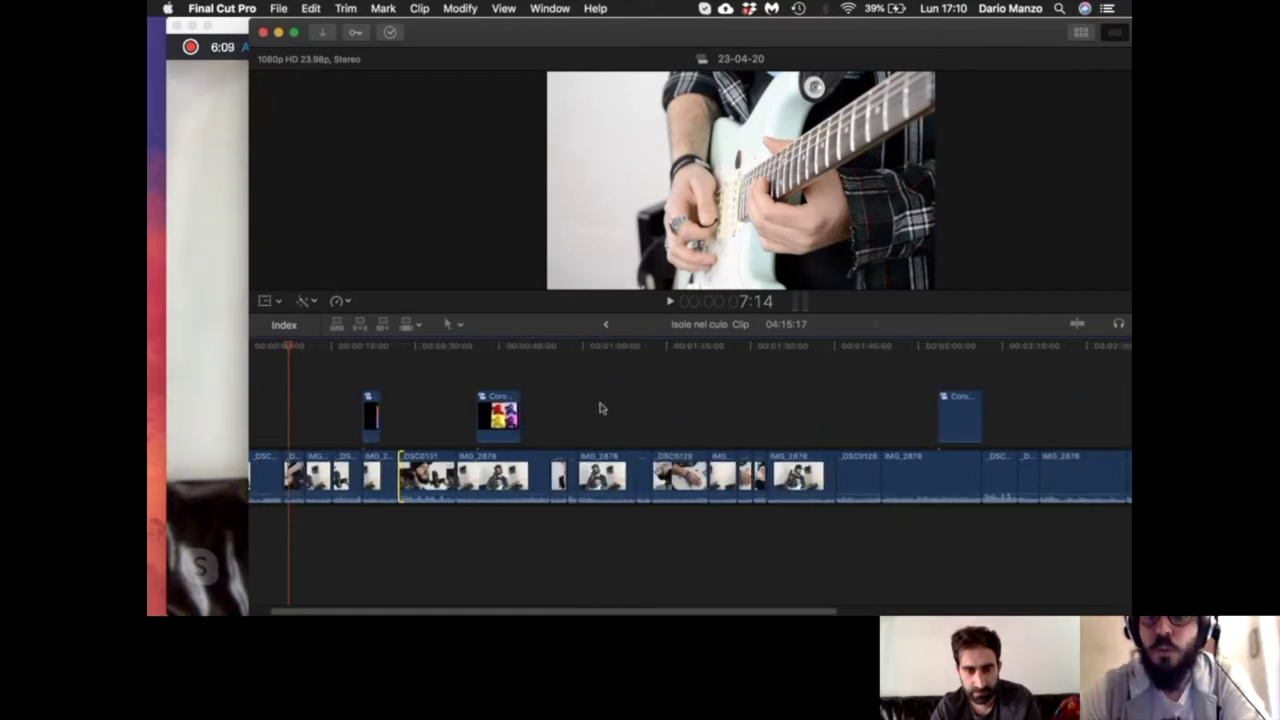
key("super+minus")
key("super+minus")
key("super+minus")
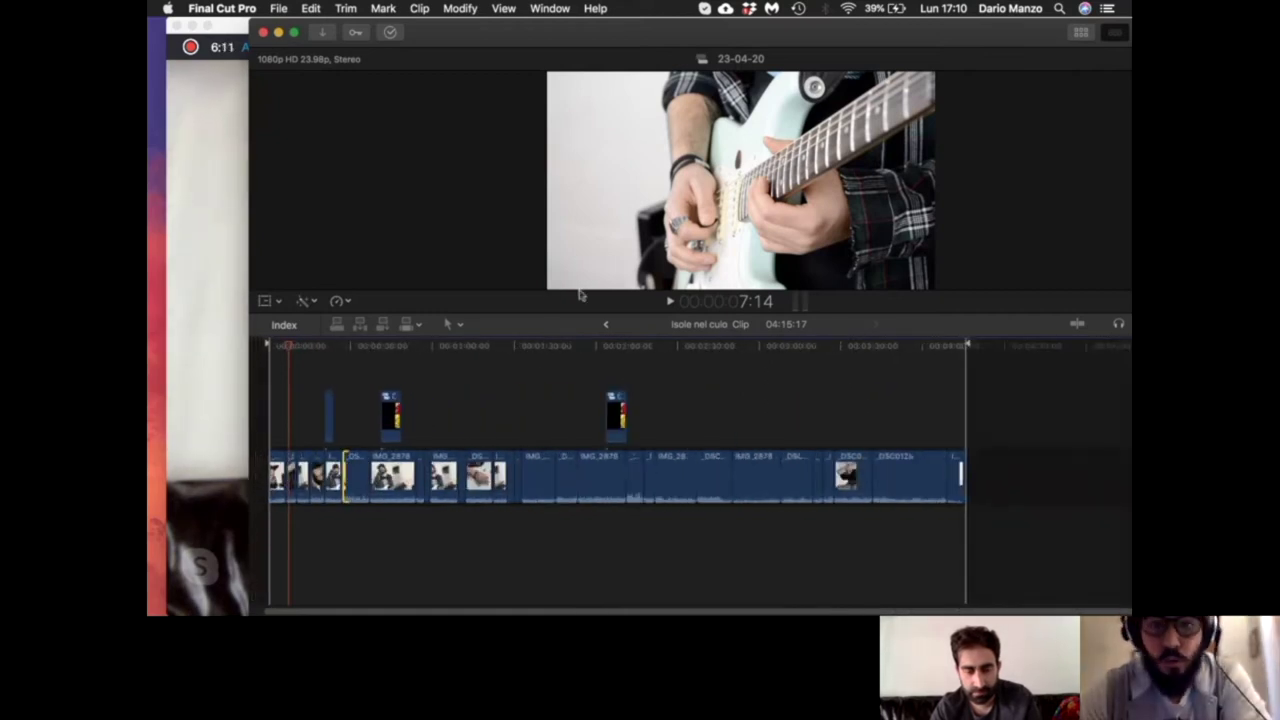
left_click(605, 324)
Step: Duplicate the Isole nel culo clip into a lane above, then blade the clips near 1:59 and 2:11:18
left_click(551, 477)
left_click_drag(553, 462, 551, 392)
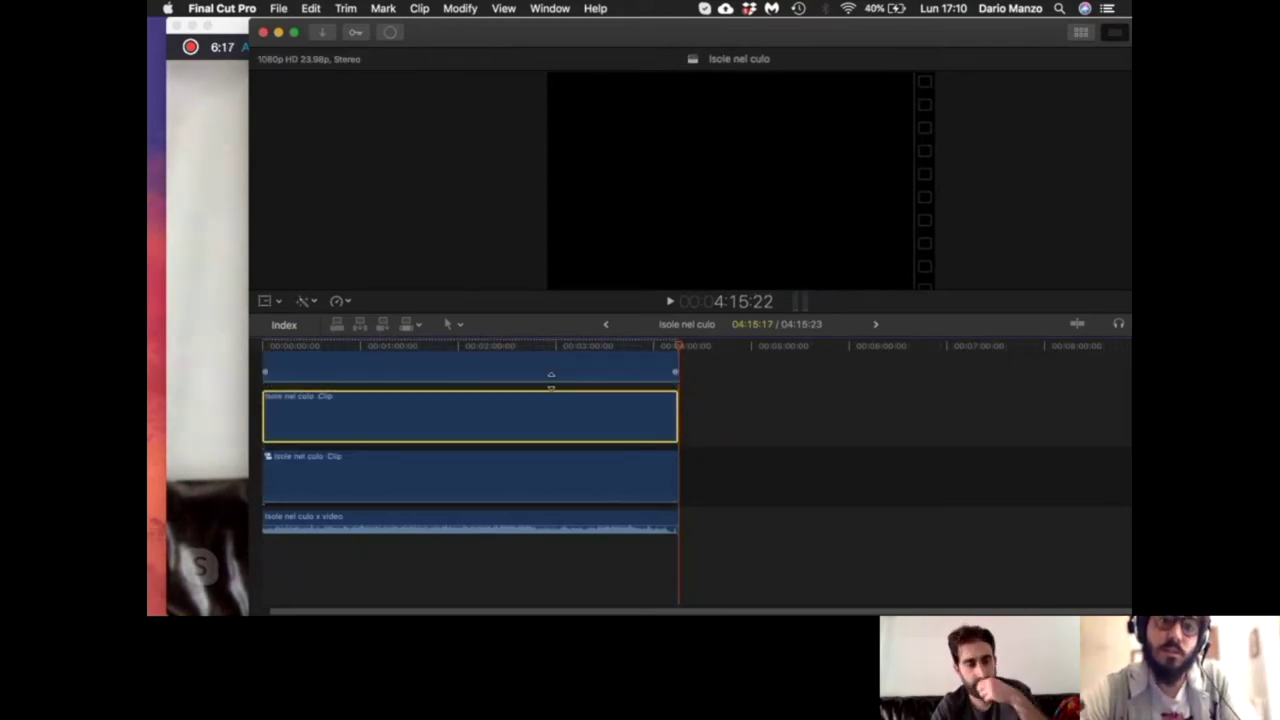
left_click(462, 345)
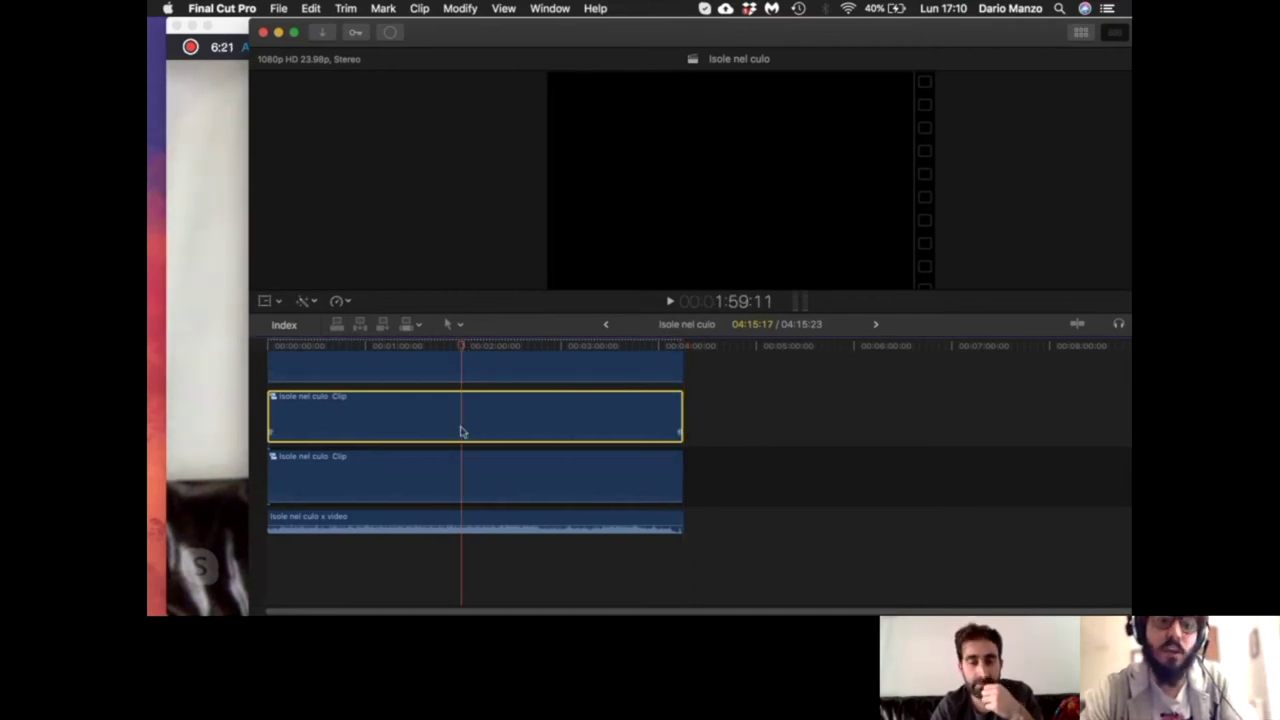
key("super+b")
left_click(482, 346)
key("super+b")
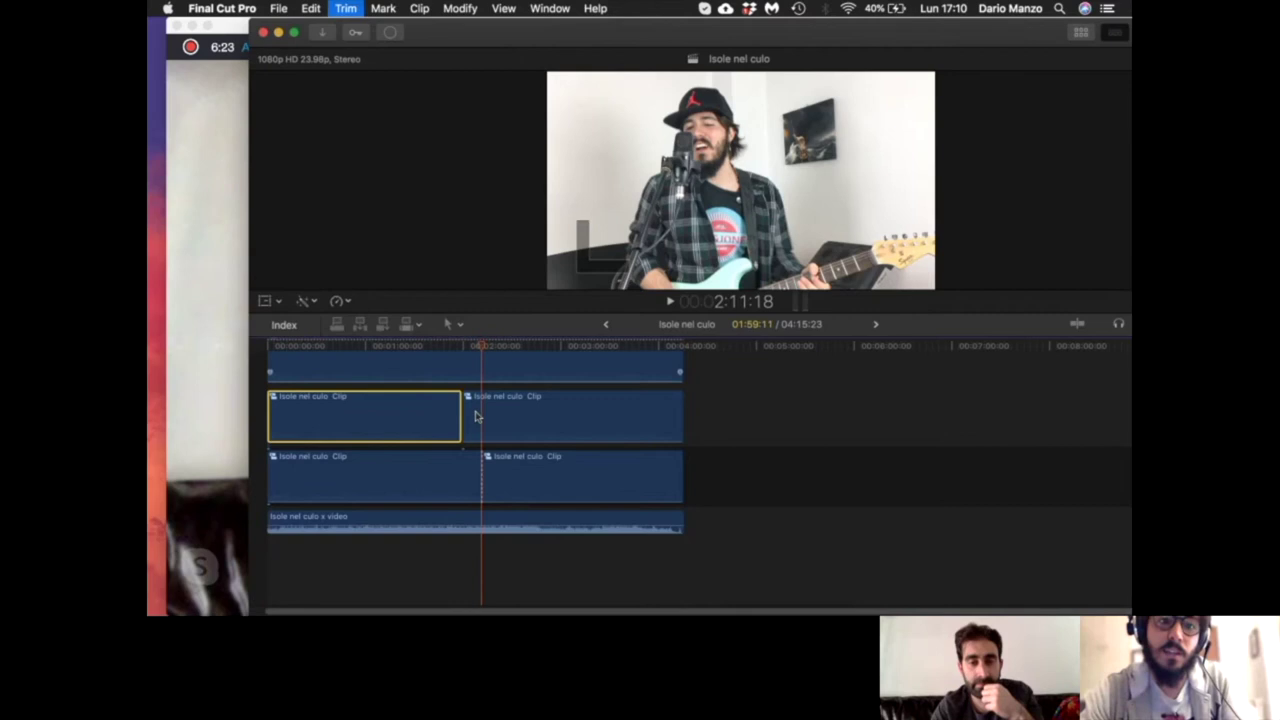
left_click(482, 428)
key("super+b")
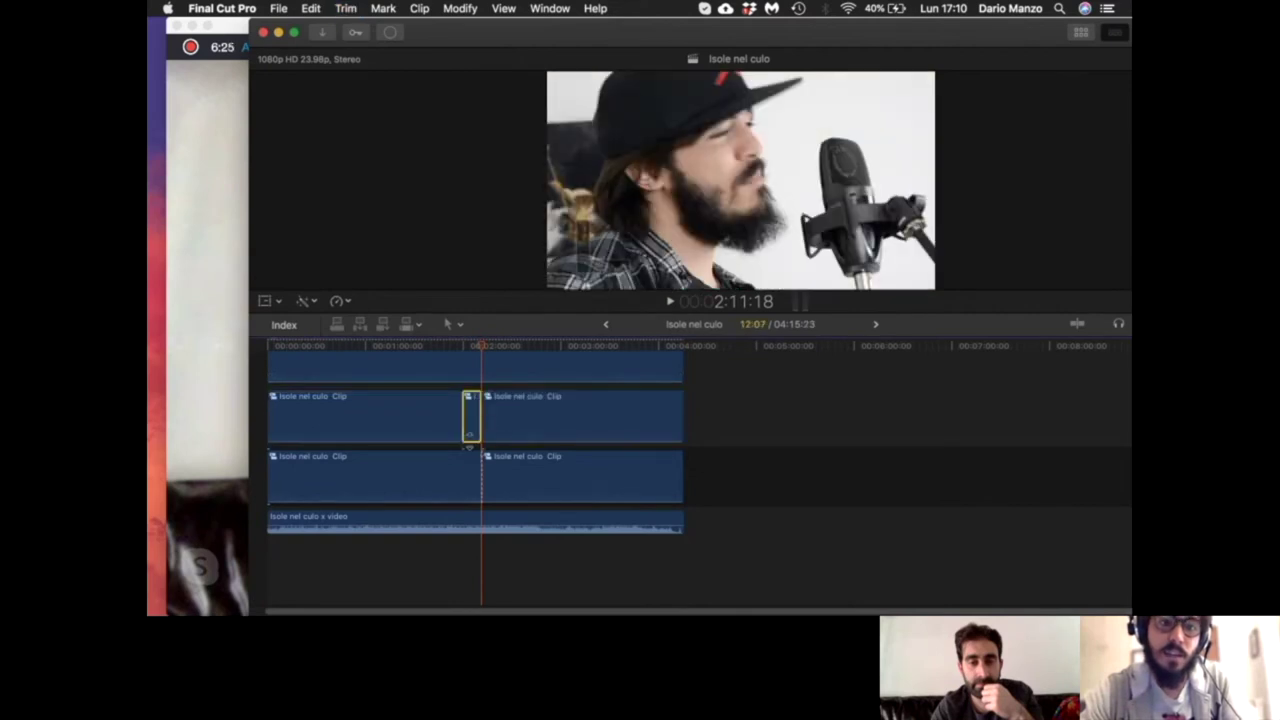
Step: Pull the short piece's volume down to -∞ dB, then bring Final Cut Pro in front of Skype
left_click_drag(467, 420, 468, 437)
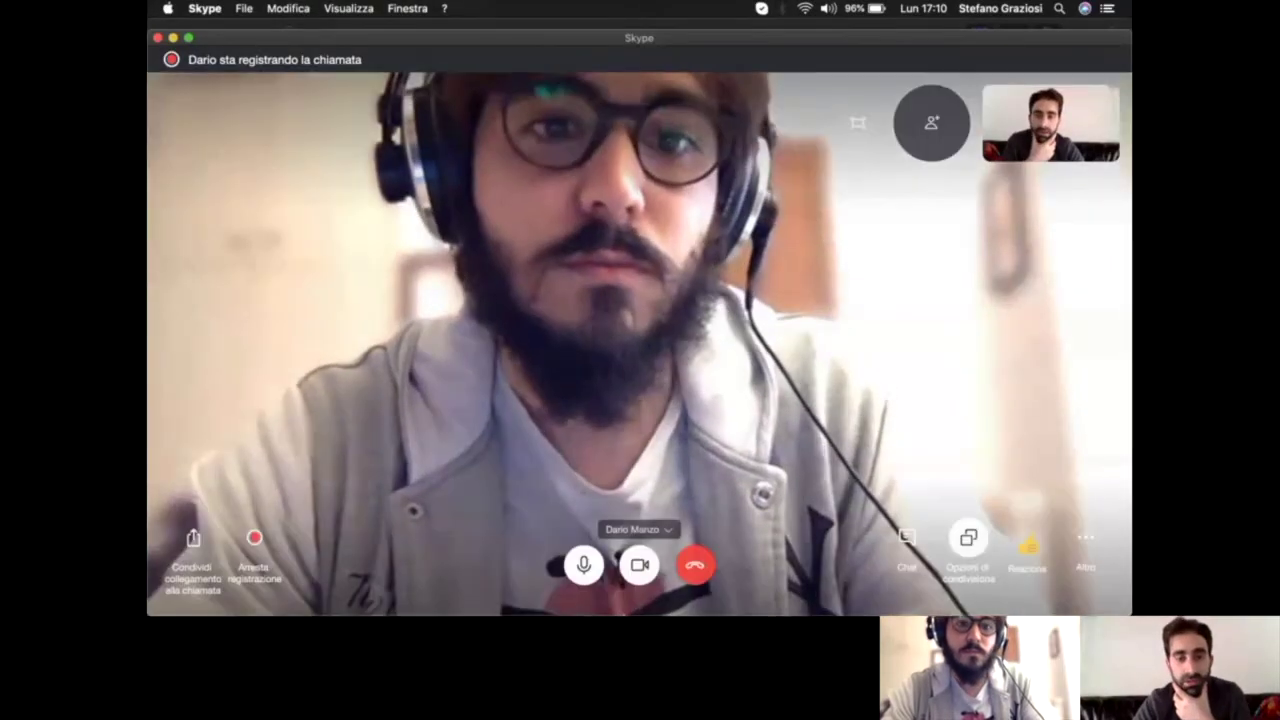
mouse_move(585, 597)
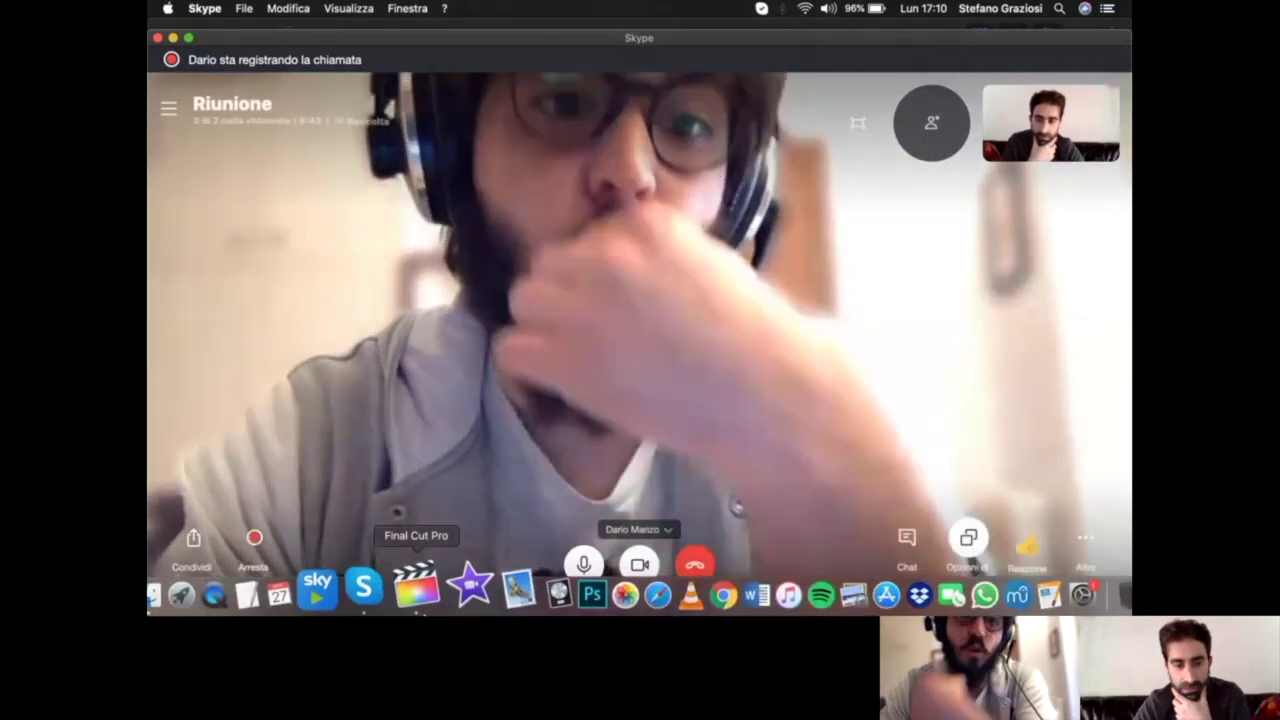
left_click(416, 590)
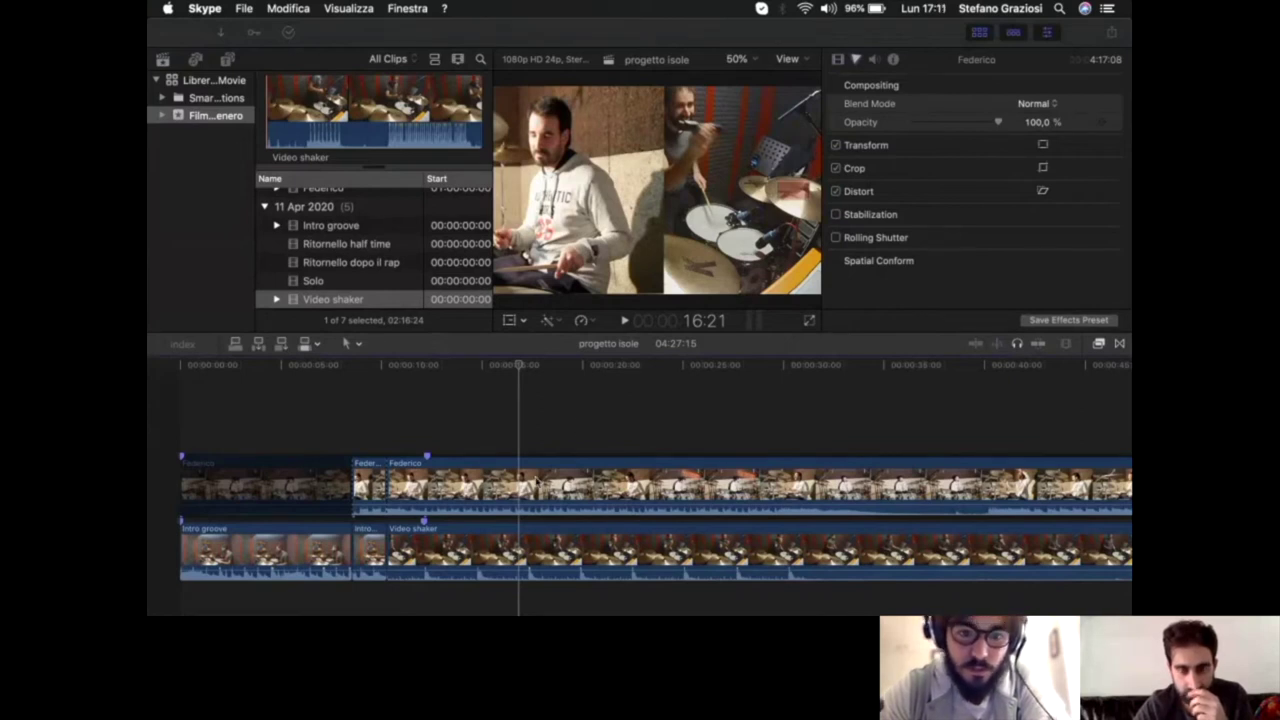
Step: Activate Final Cut Pro, then in Finder open the Filmati folder and select the Untitled library
left_click(148, 477)
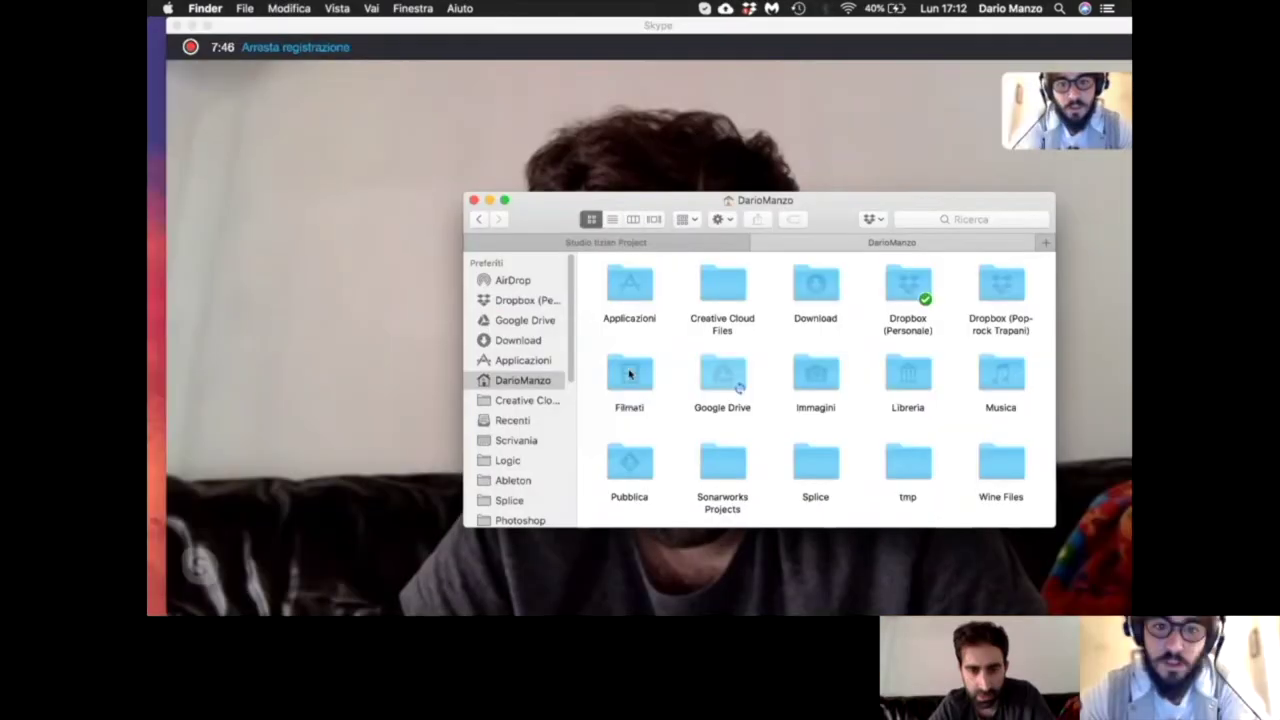
double_click(626, 365)
left_click(960, 313)
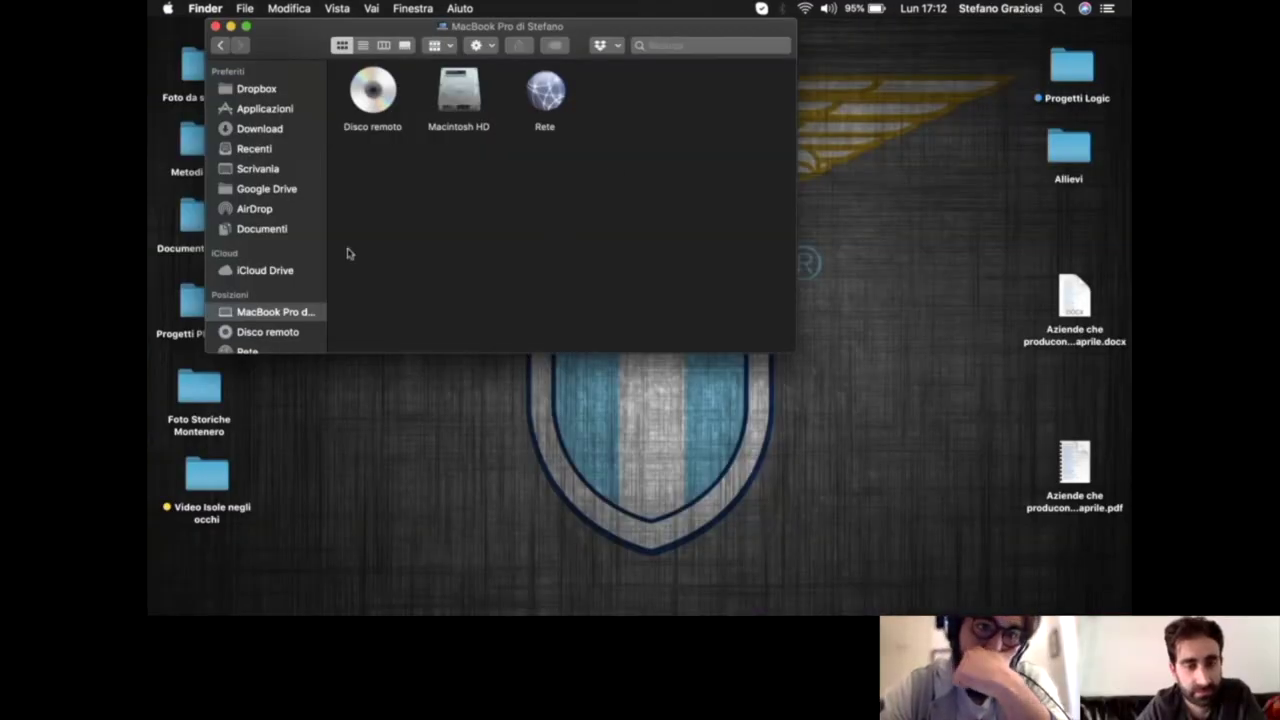
Step: Browse Macintosh HD > Utenti, add the home folder to the sidebar, and open it
left_click(244, 333)
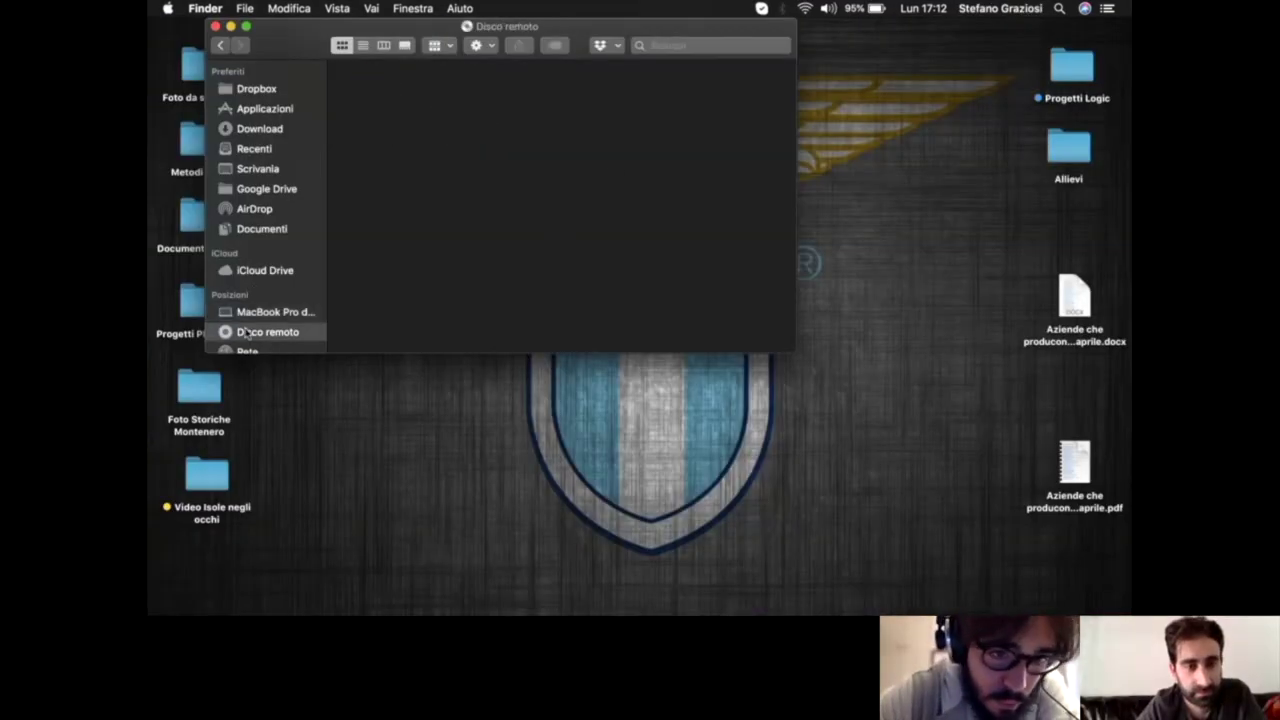
left_click(246, 314)
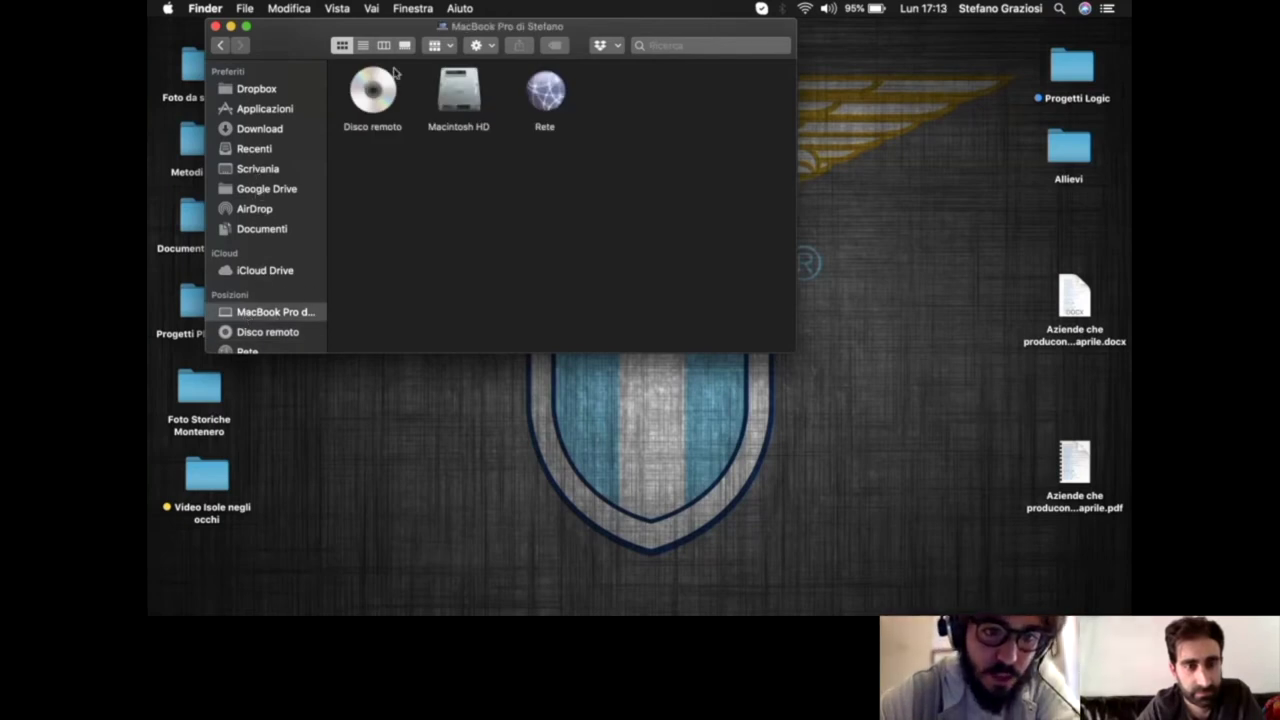
double_click(458, 92)
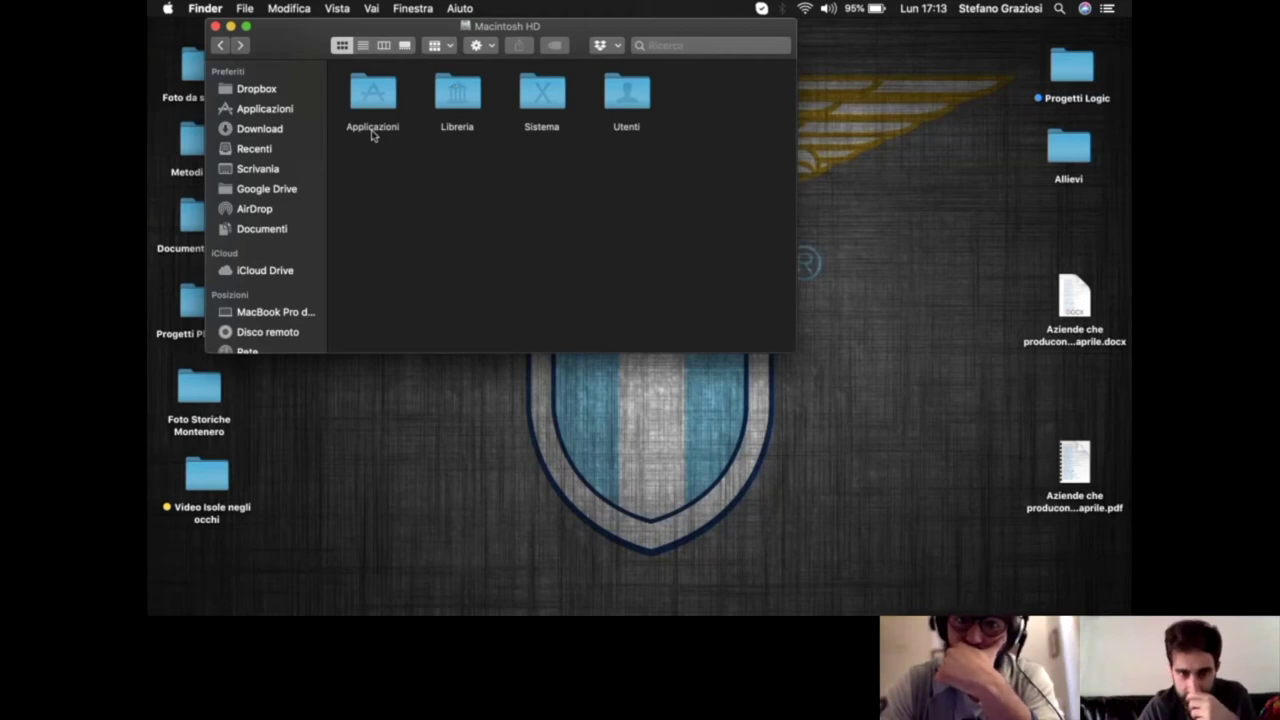
double_click(625, 92)
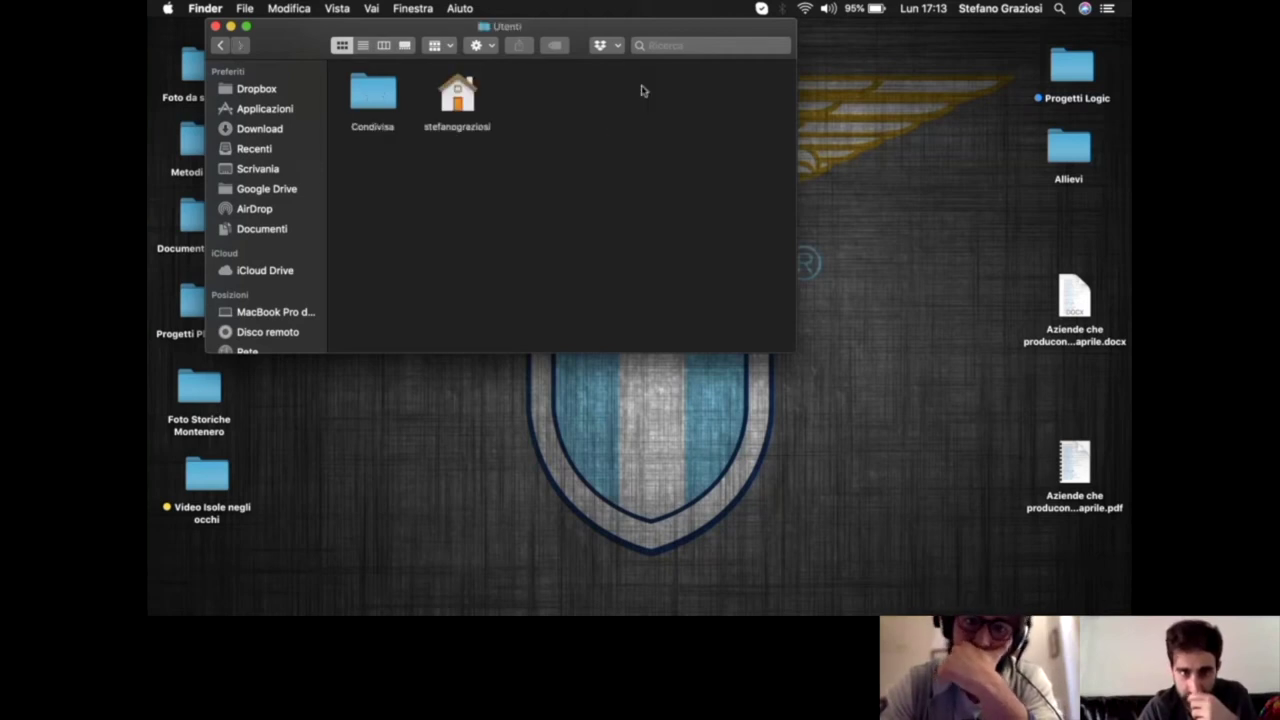
left_click(461, 101)
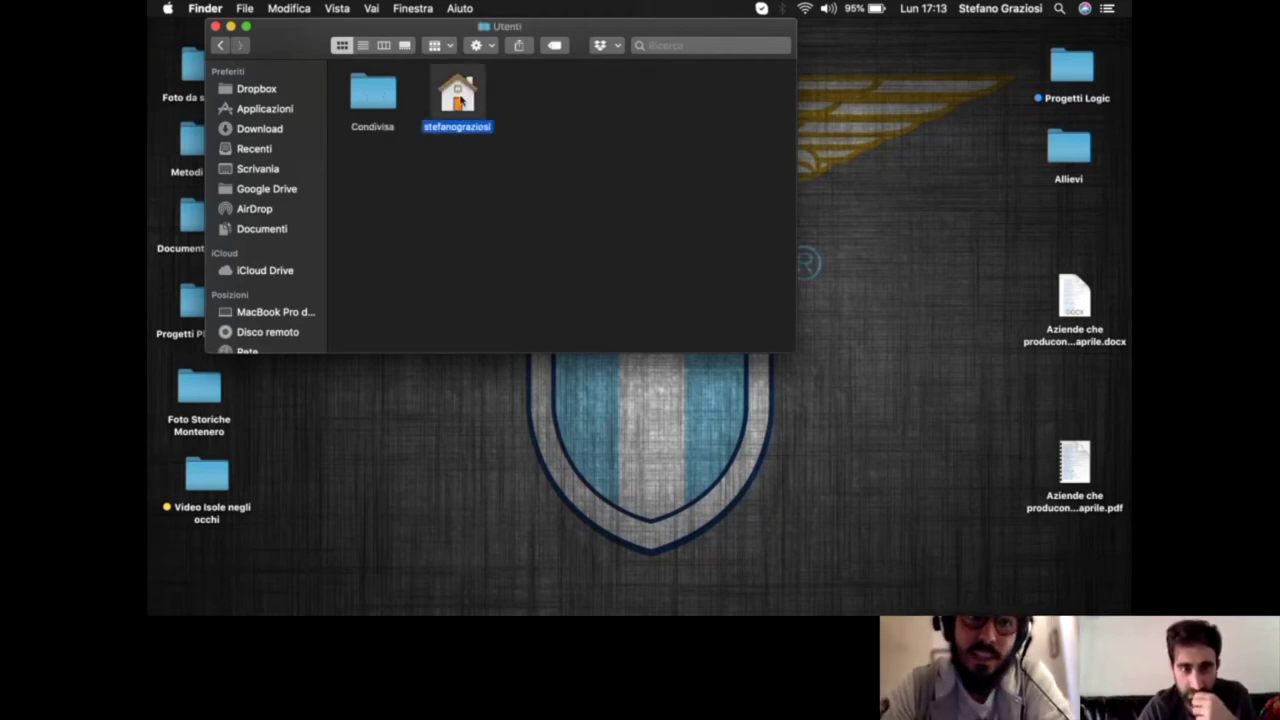
left_click_drag(461, 101, 257, 275)
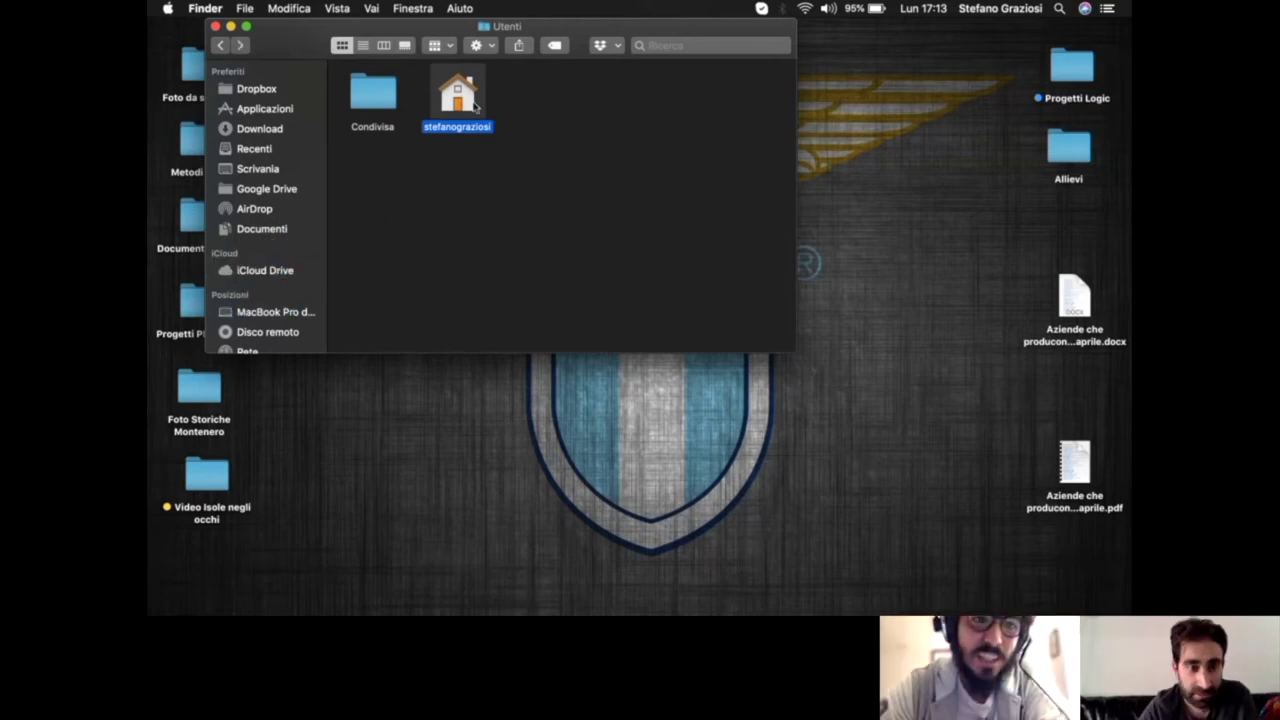
left_click_drag(476, 106, 274, 228)
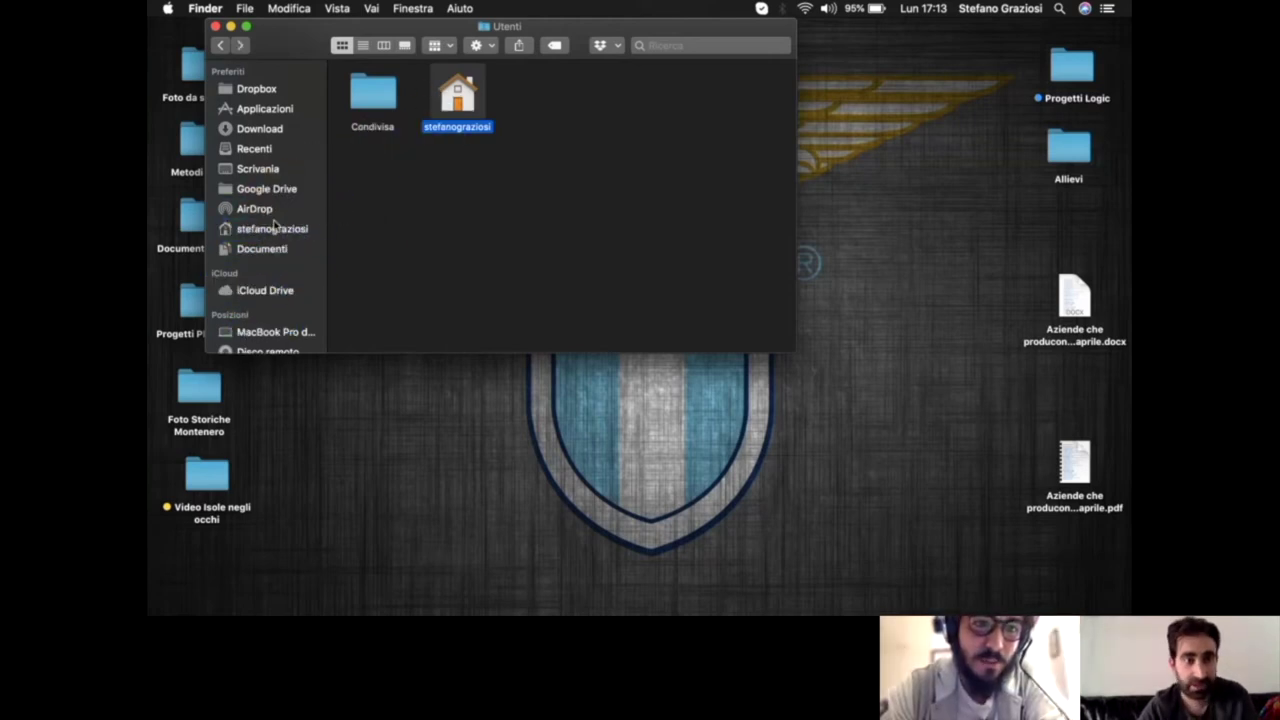
left_click(249, 230)
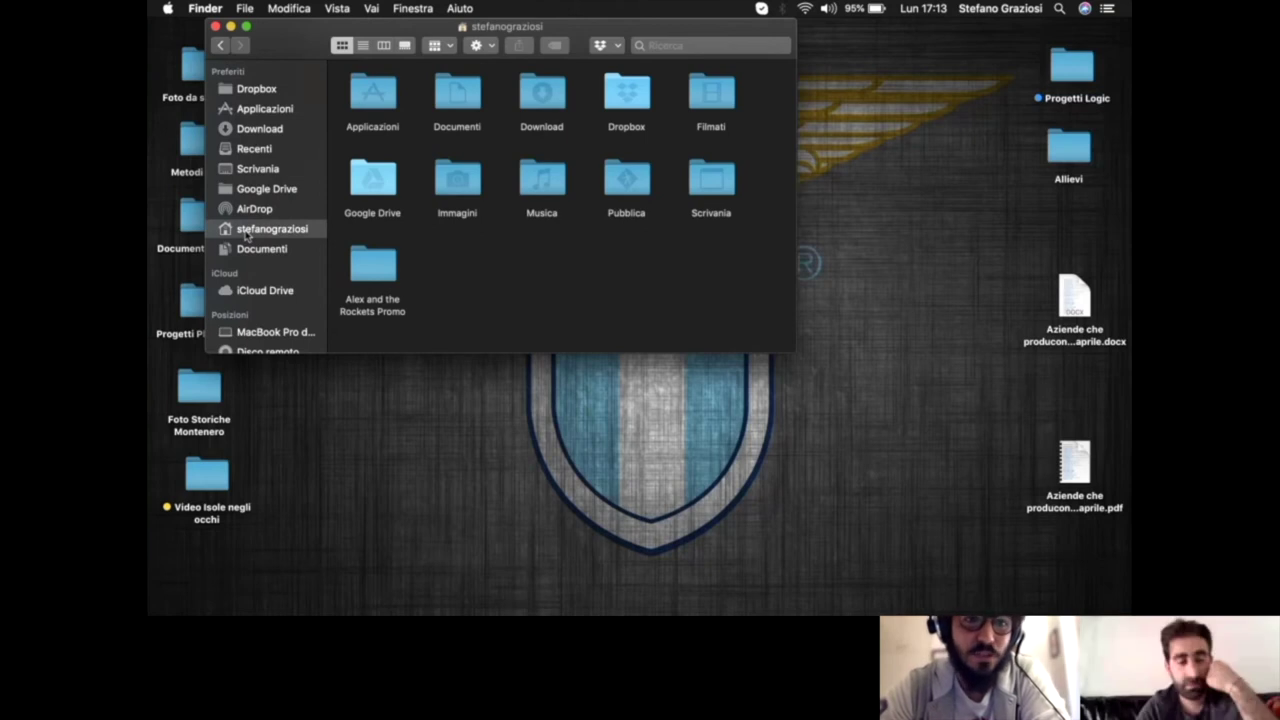
Step: Open the Filmati folder, select Untitled.fcpbundle, then open the compound clip in Final Cut Pro
left_click(714, 112)
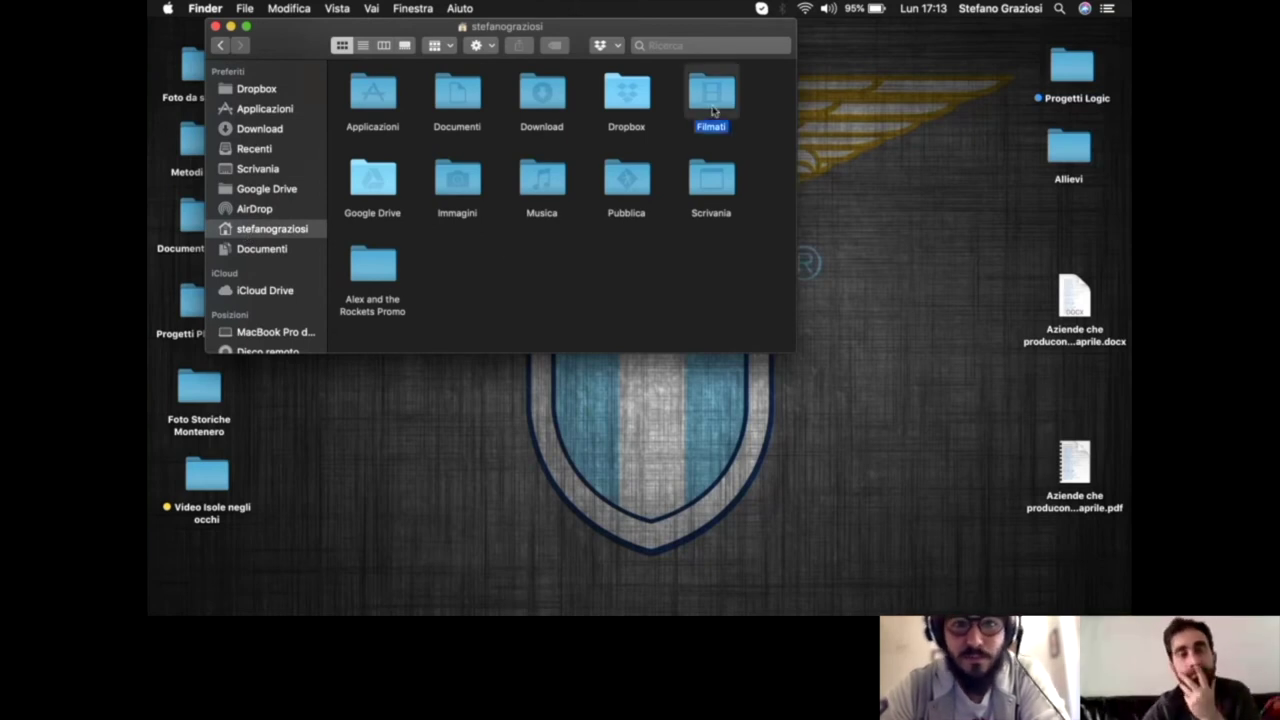
double_click(714, 112)
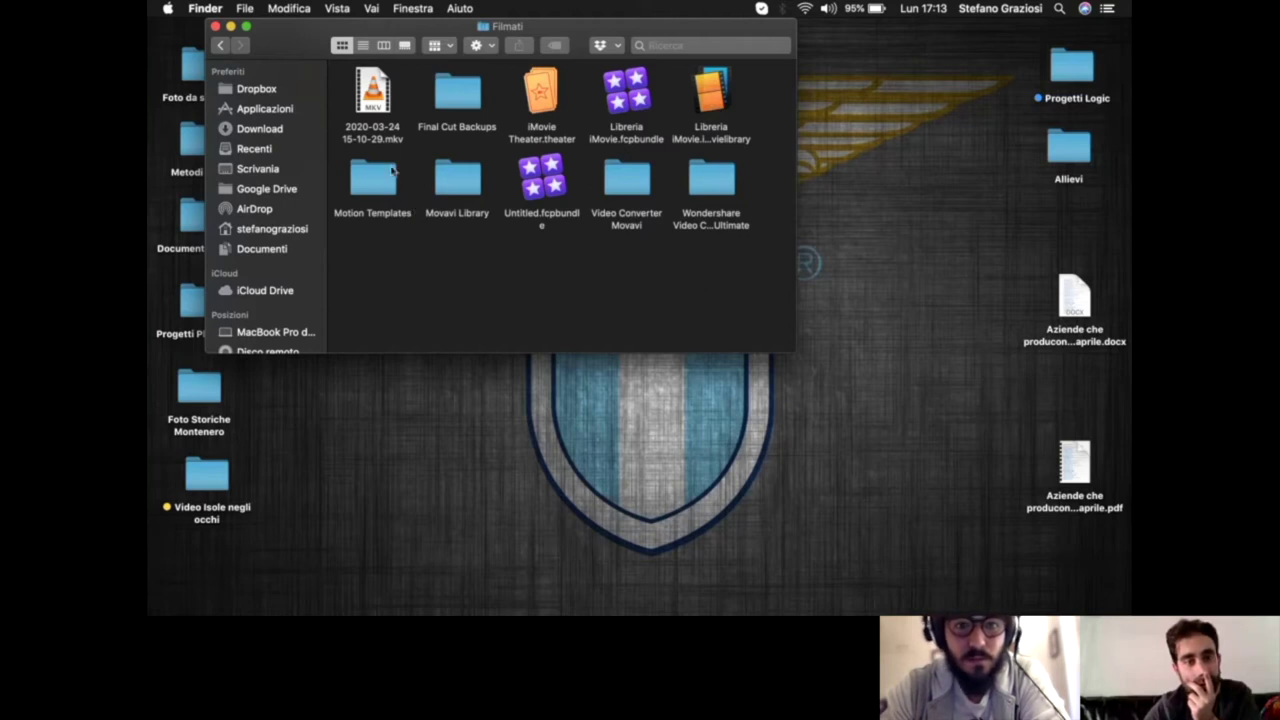
left_click(381, 137)
left_click(550, 295)
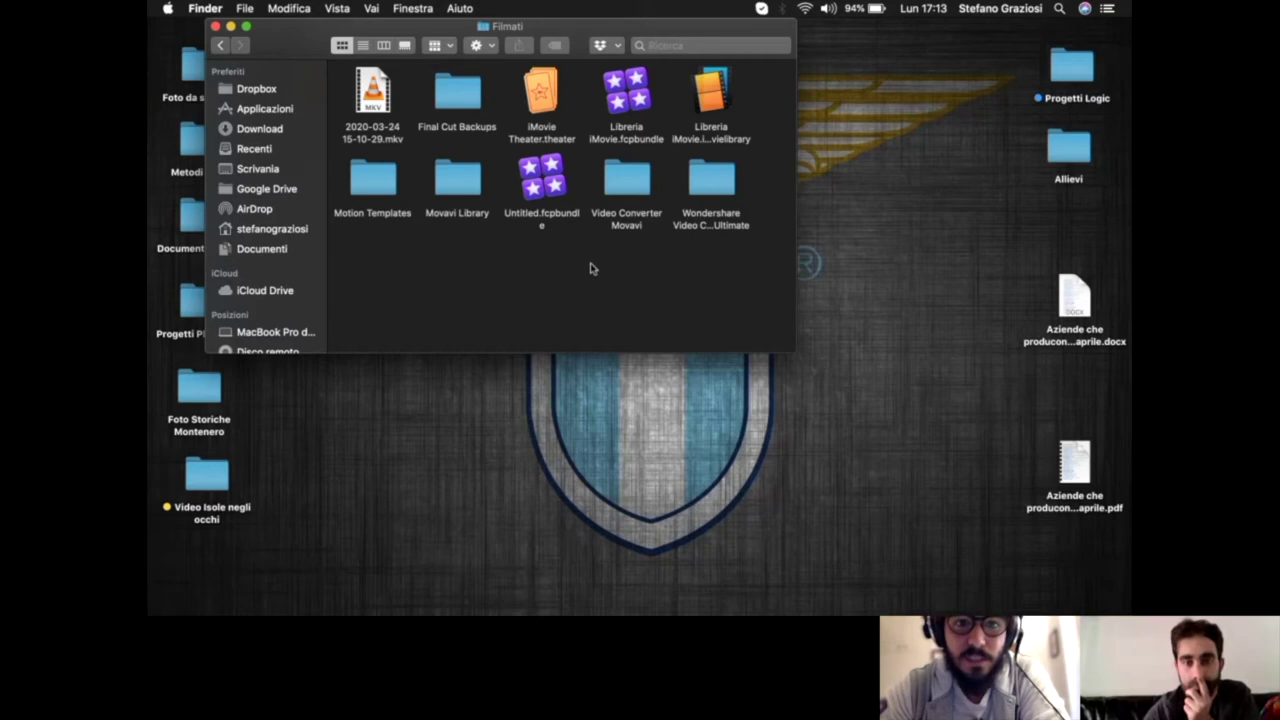
left_click(561, 218)
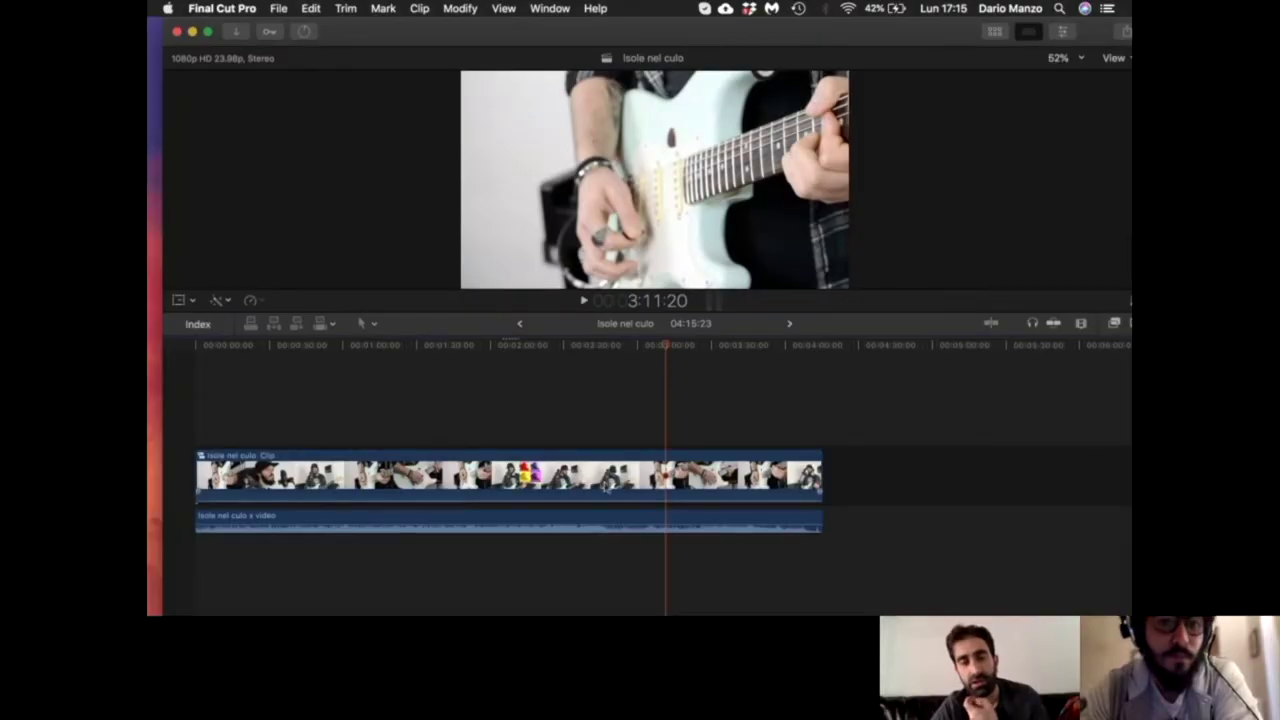
double_click(605, 485)
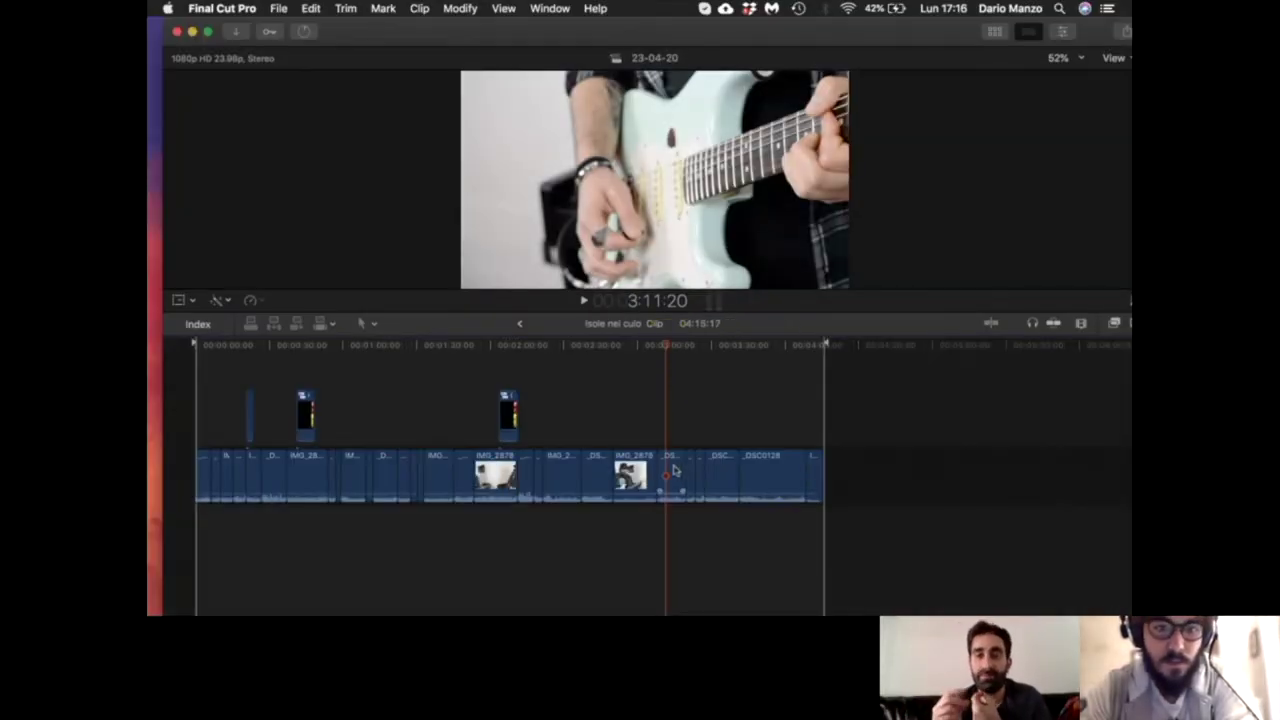
Step: Place a connected copy of the DSC0128 guitar clip above the storyline
left_click(638, 476)
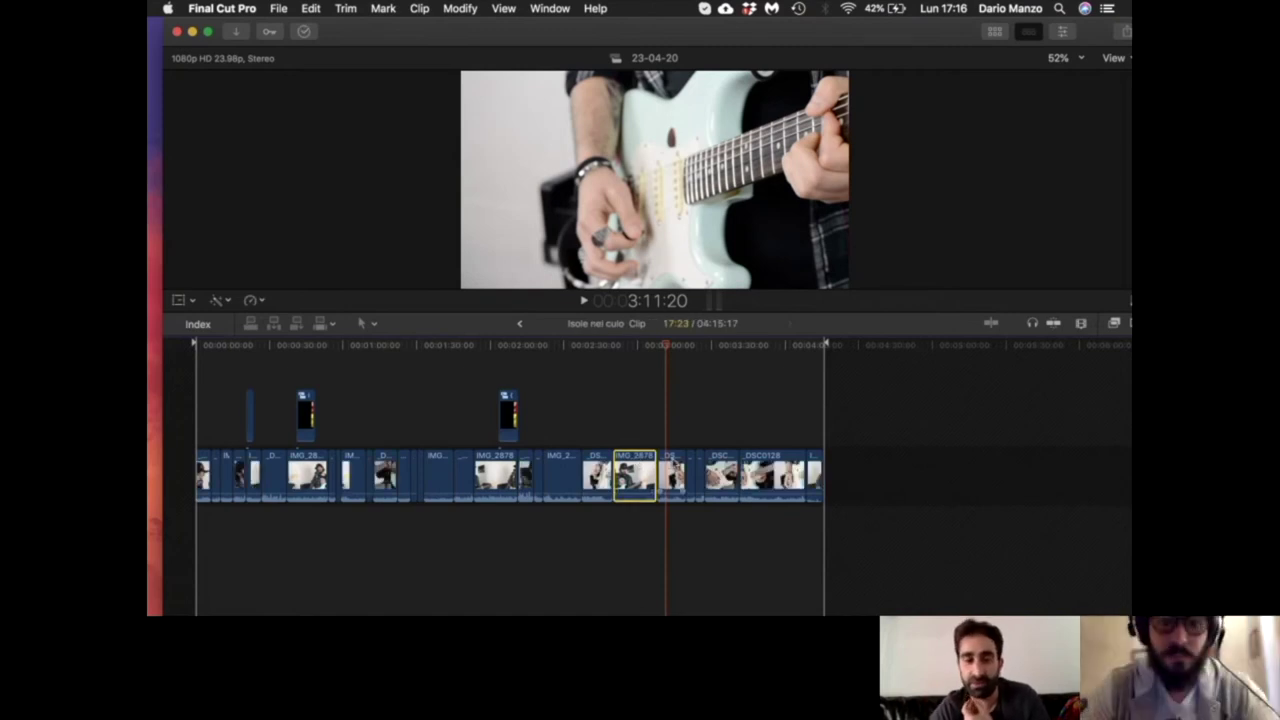
left_click(671, 476)
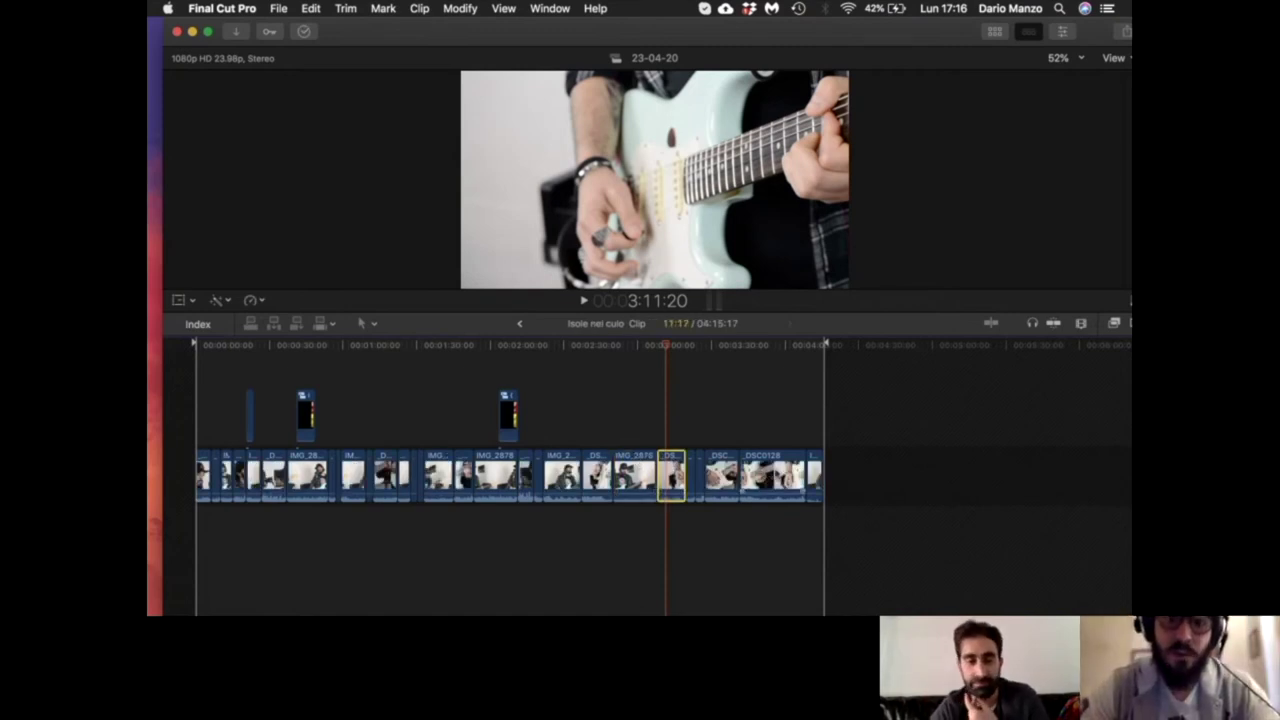
left_click(772, 476)
left_click_drag(772, 476, 772, 432)
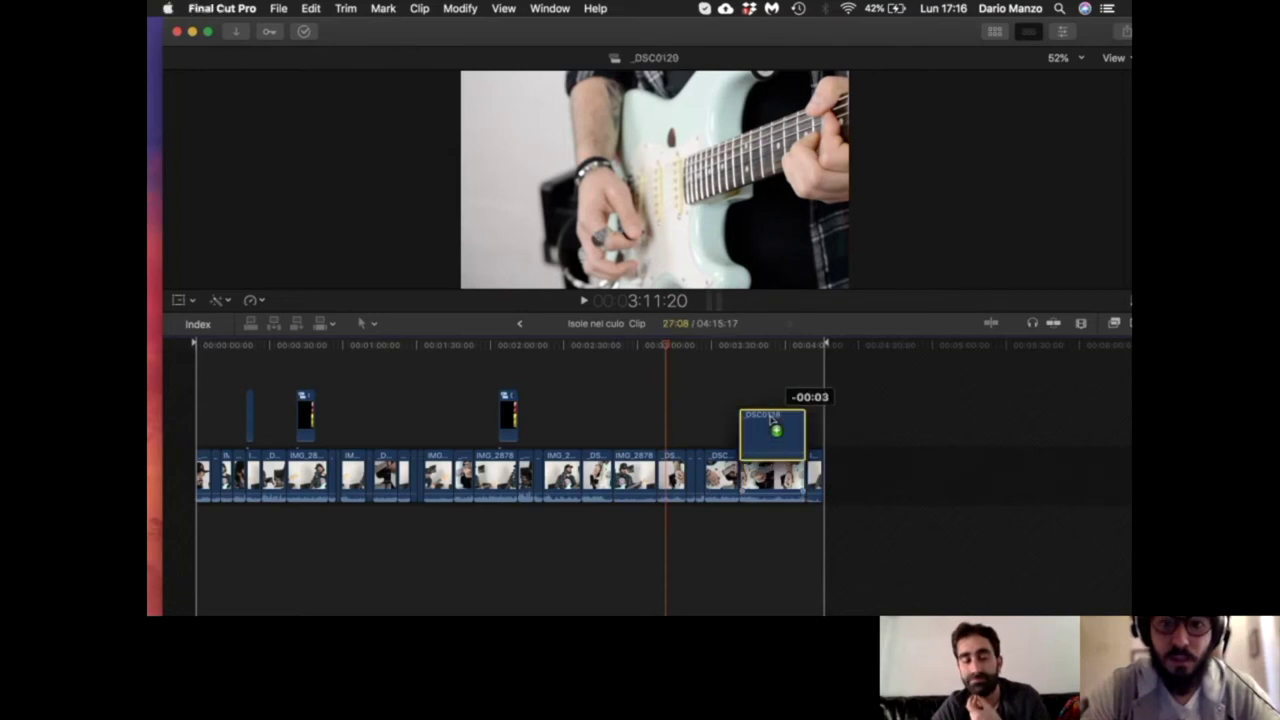
scroll(772, 432, "up", 3)
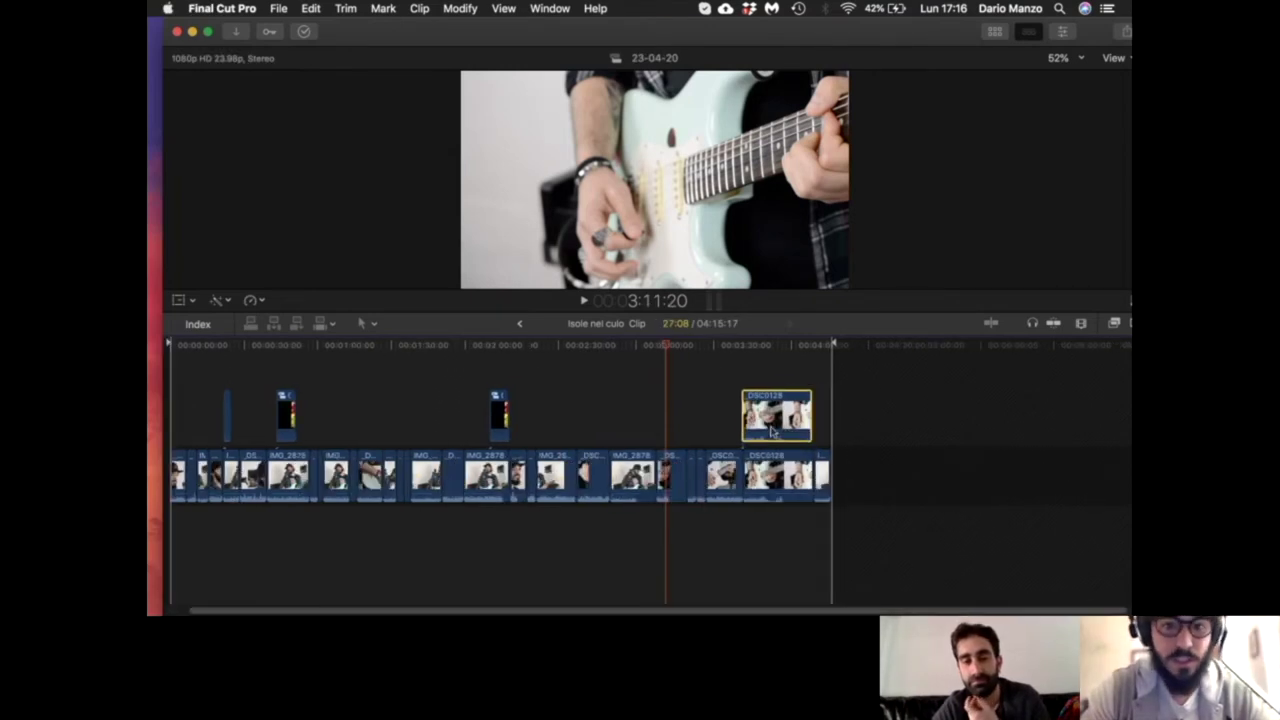
left_click_drag(772, 432, 785, 428)
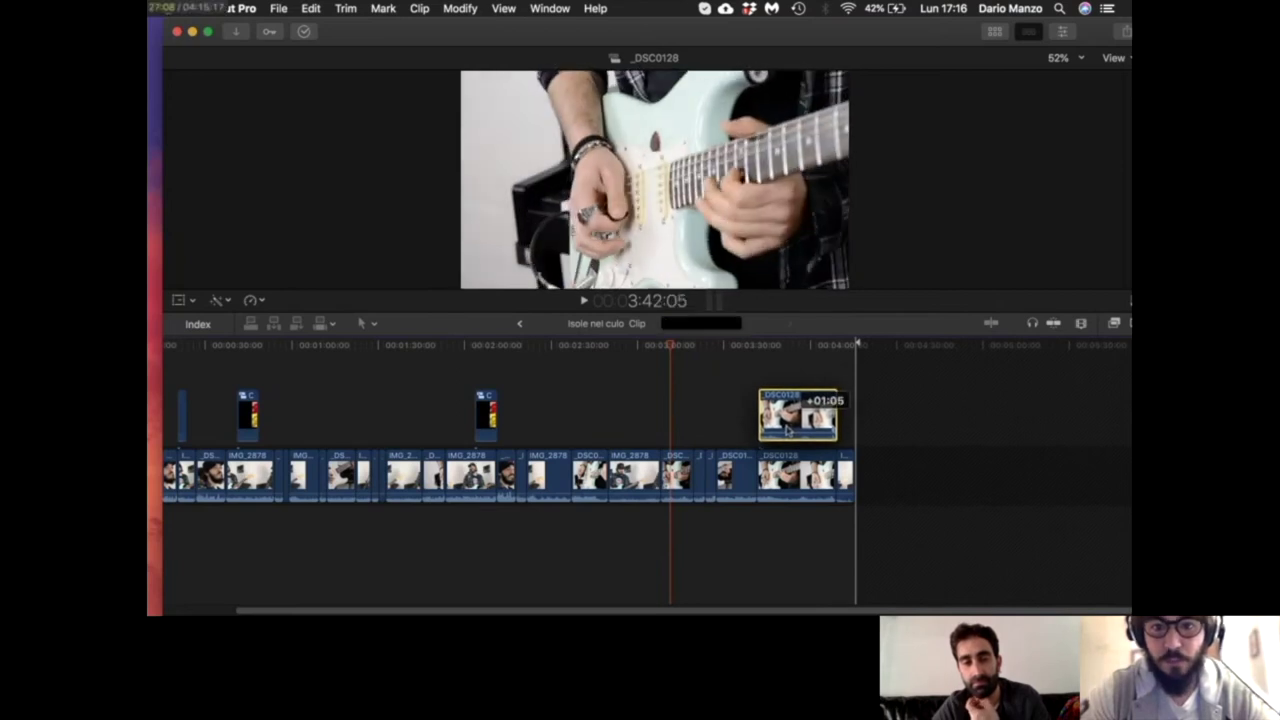
Step: Add a second connected DSC0128 copy stacked above the first
left_click(487, 375)
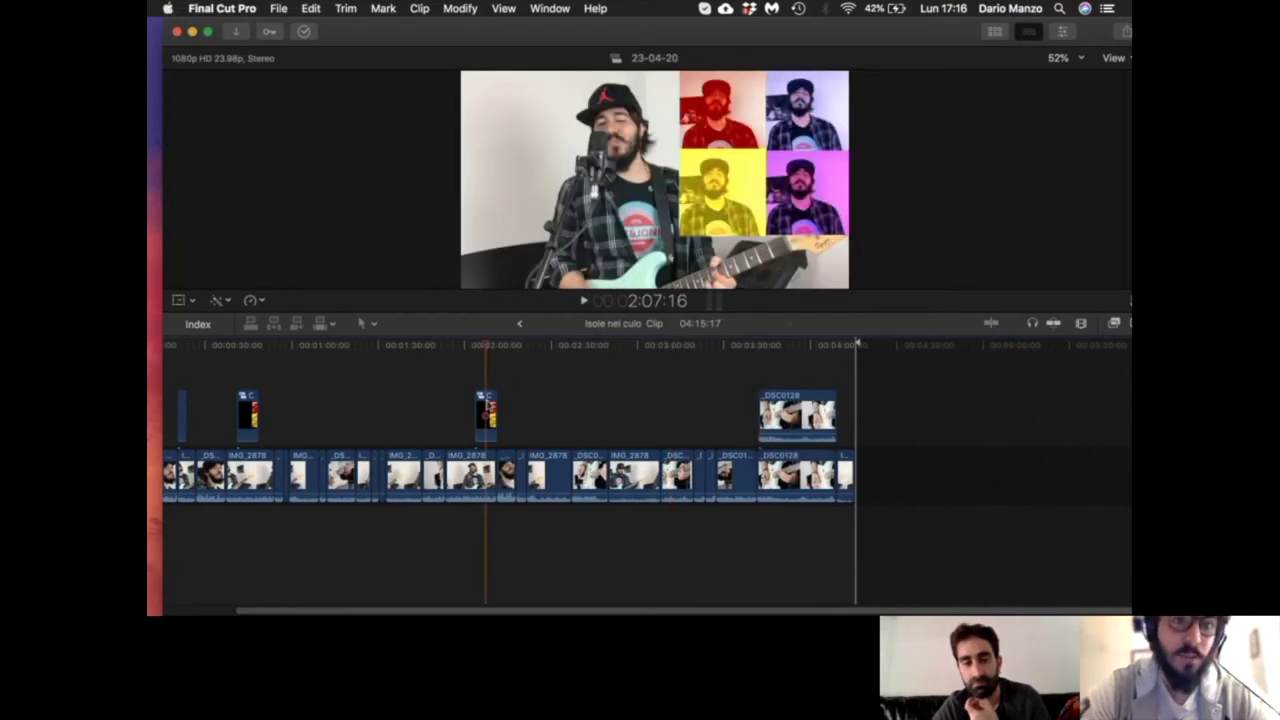
left_click(778, 377)
scroll(770, 380, "up", 5)
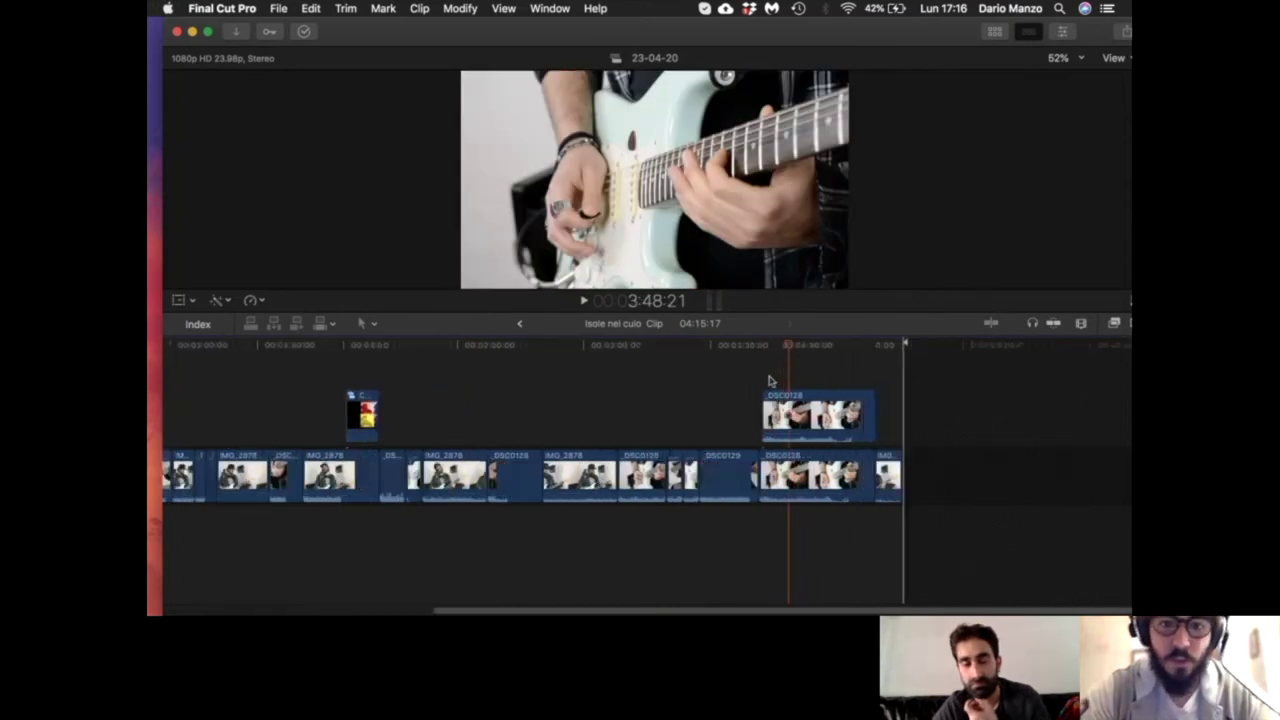
scroll(768, 380, "up", 2)
scroll(766, 380, "up", 2)
mouse_move(757, 409)
left_mouse_down()
mouse_move(747, 450)
mouse_move(738, 422)
mouse_move(740, 449)
left_mouse_up()
Step: Align the starts of the middle and top DSC0128 copies with the storyline clip
scroll(742, 452, "up", 5)
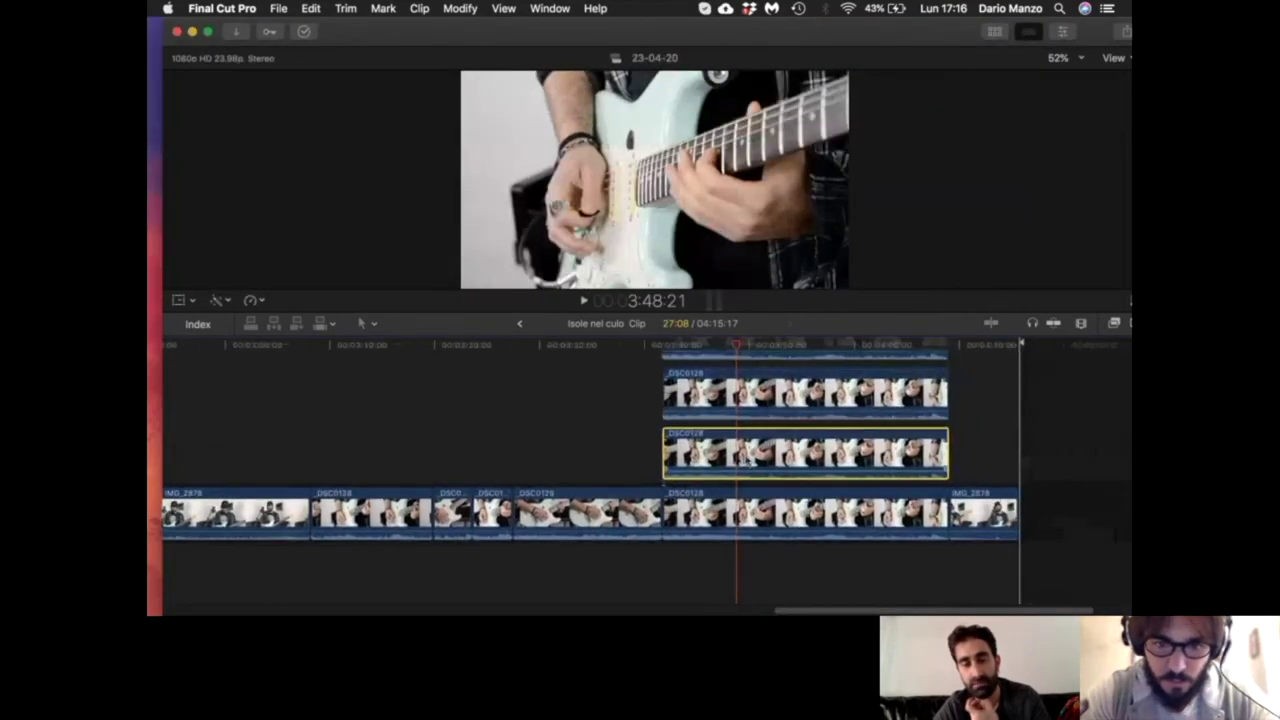
scroll(480, 466, "up", 3)
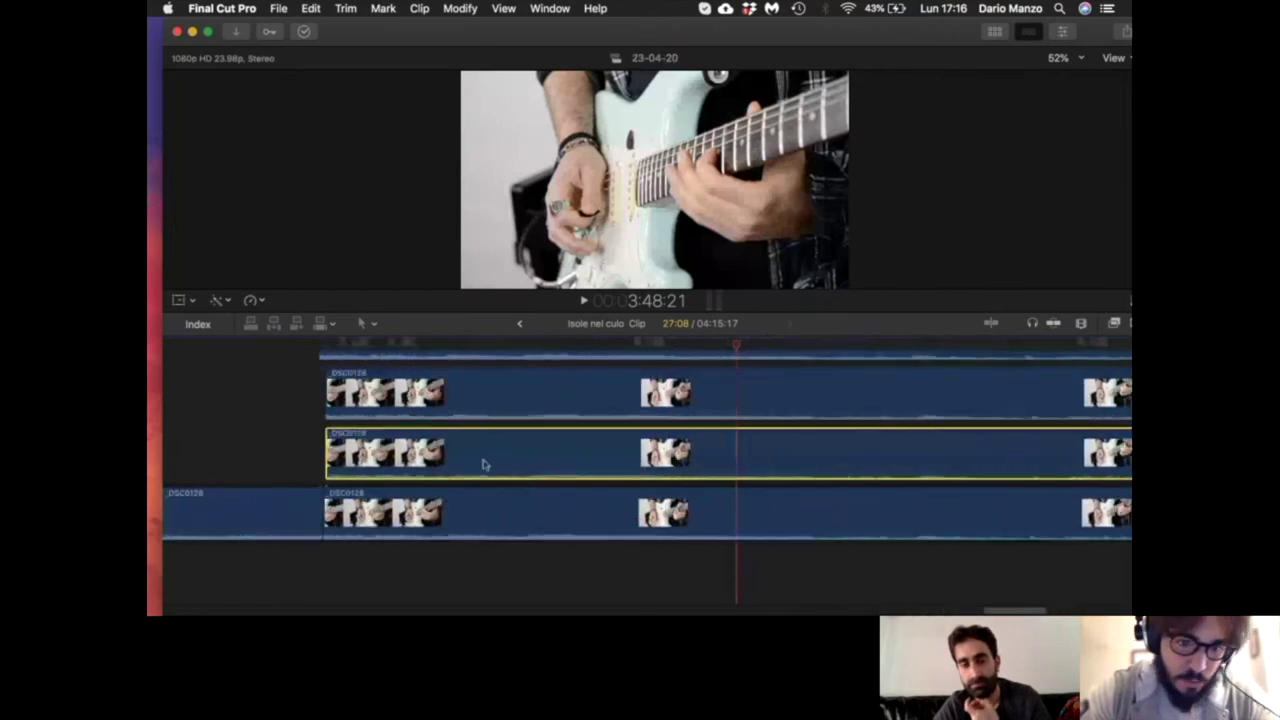
scroll(463, 460, "left", 2)
left_click_drag(445, 450, 443, 452)
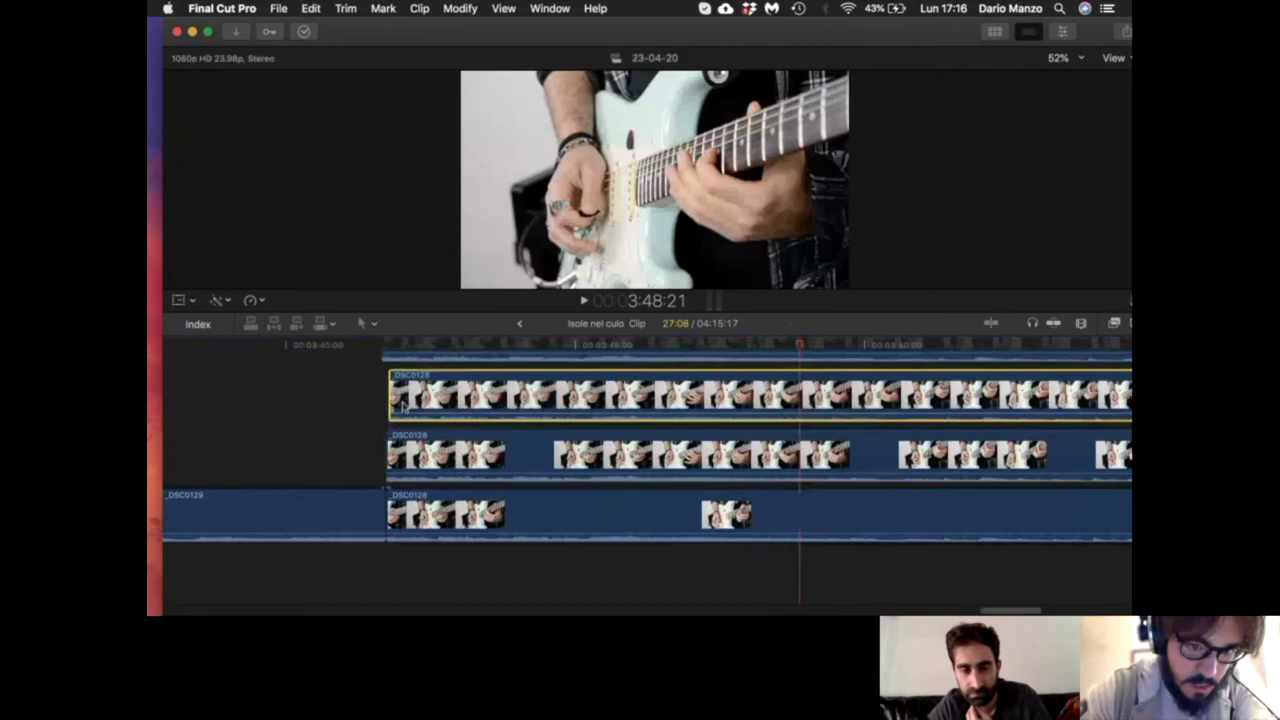
left_click(402, 404)
left_click_drag(402, 404, 408, 402)
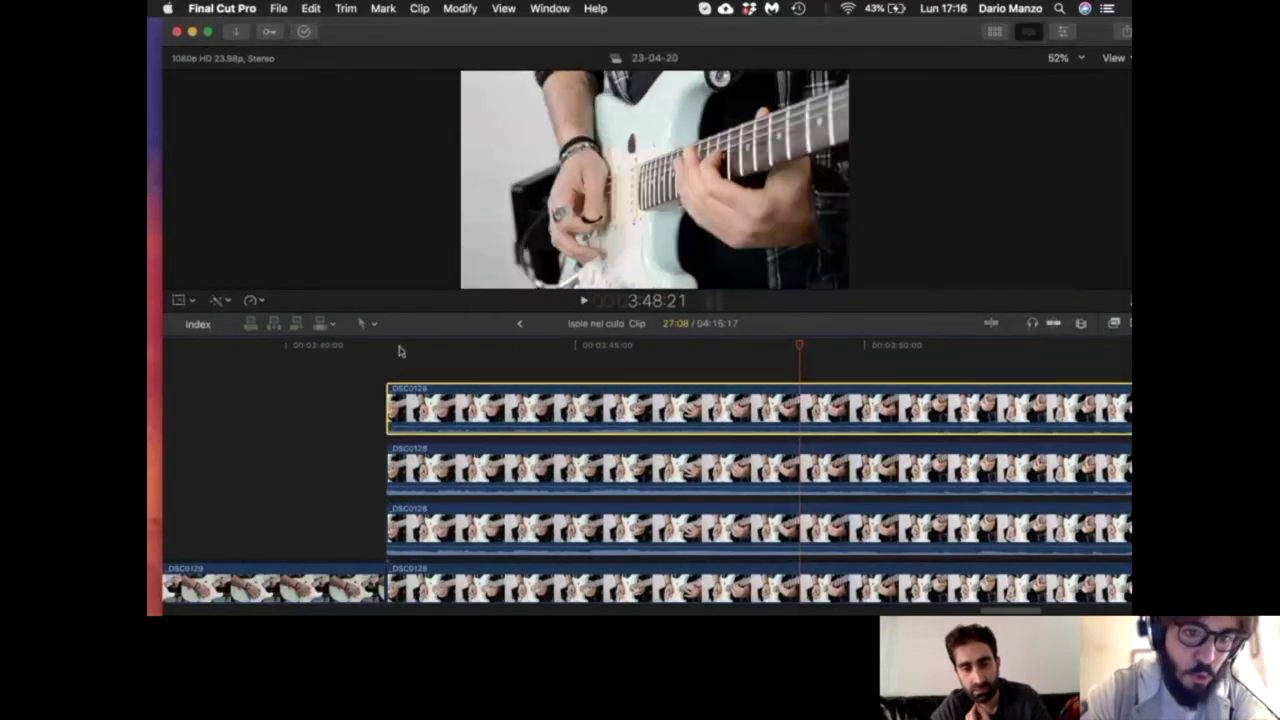
Step: Zoom in to verify the four stacked clips line up, then select the top DSC0128 copy
key("super+equal")
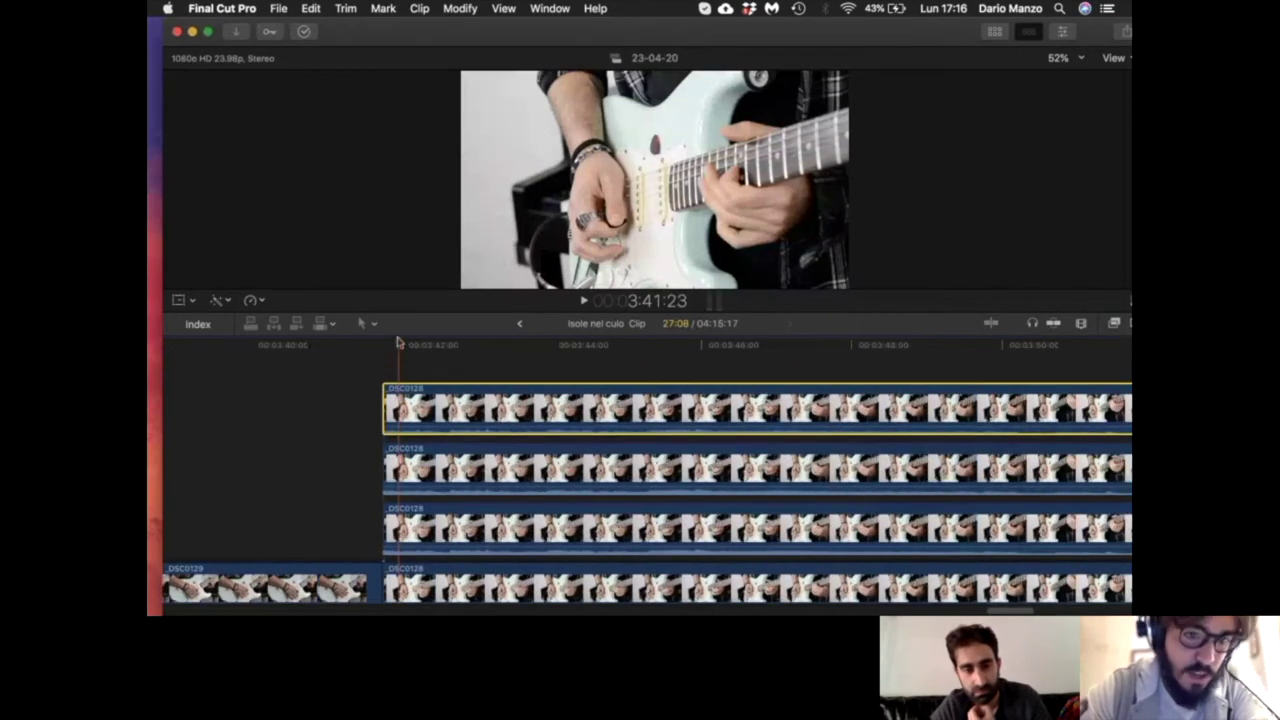
key("super+equal")
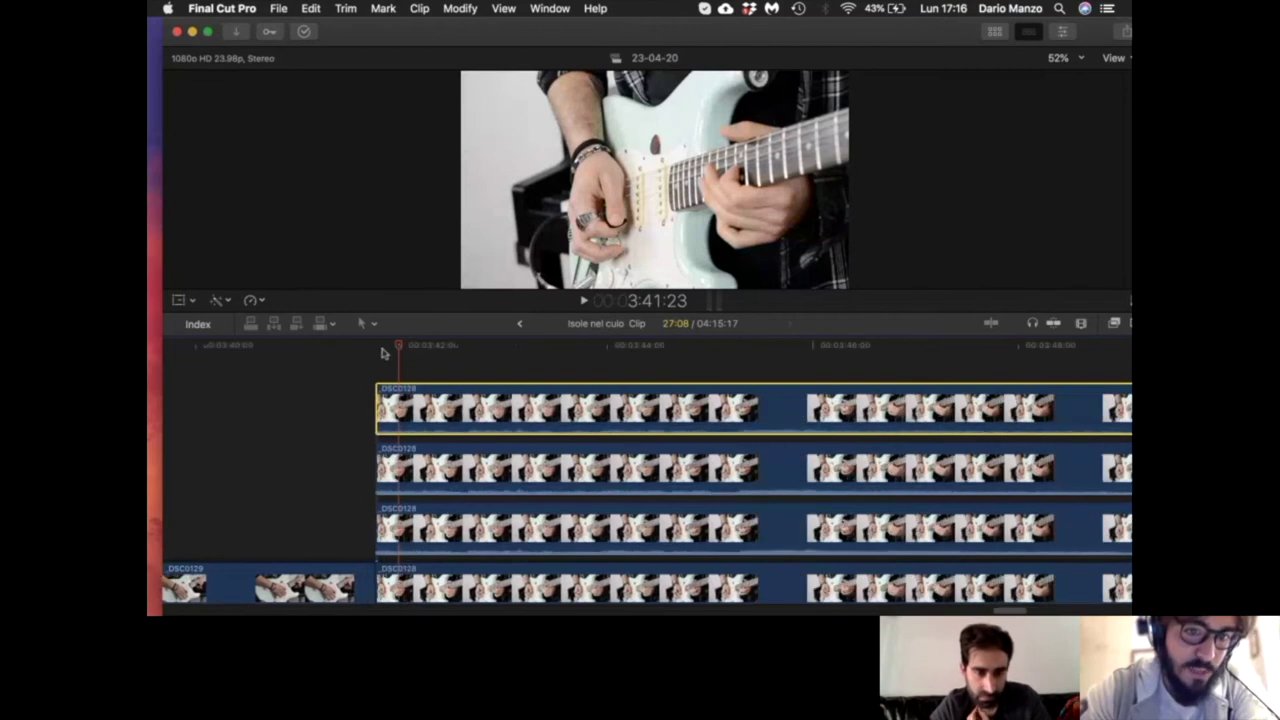
key("super+minus")
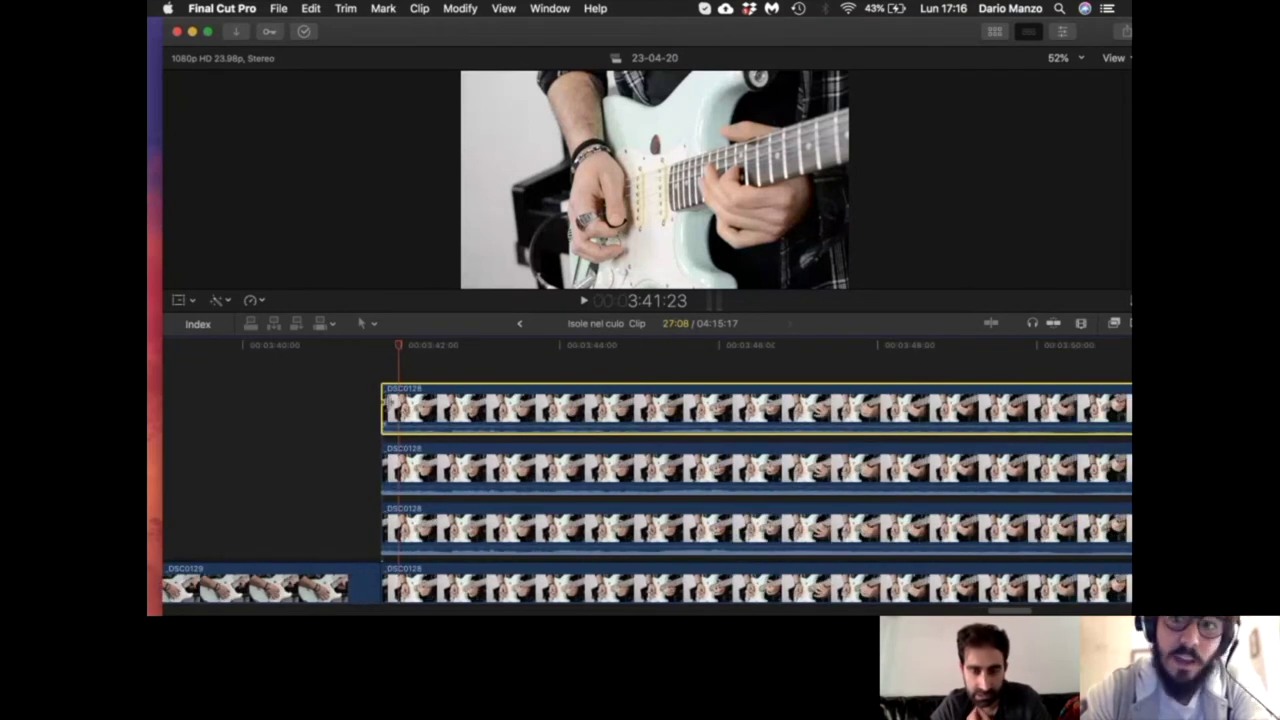
left_click(373, 406)
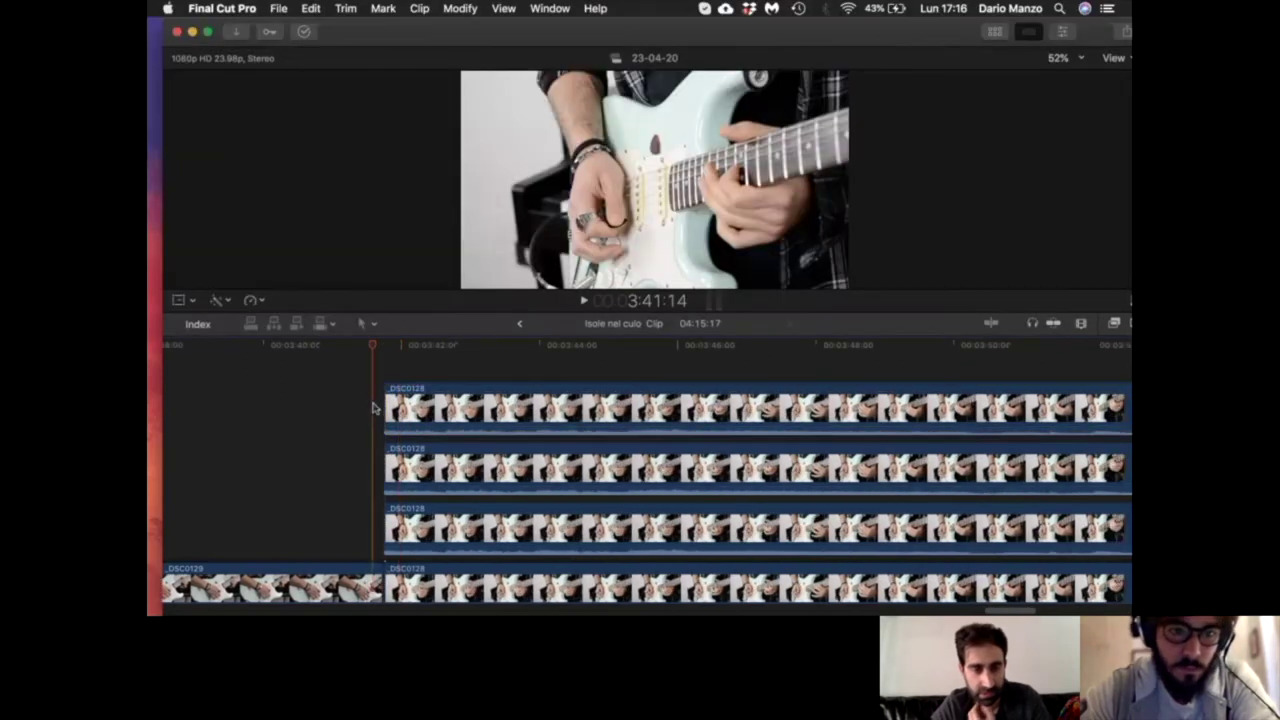
left_click(520, 400)
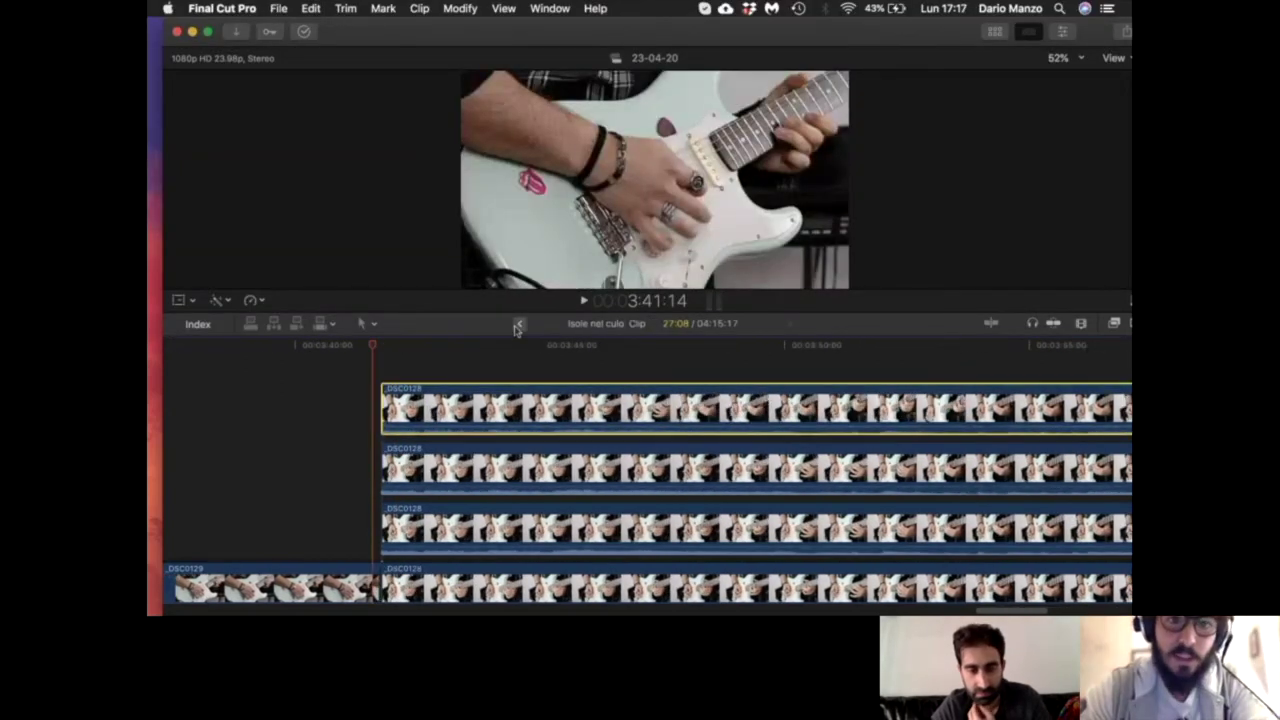
scroll(528, 498, "down", 1)
Step: Select all four stacked DSC0128 clips and set their Transform Scale (All) to 50%
left_click_drag(590, 360, 592, 555)
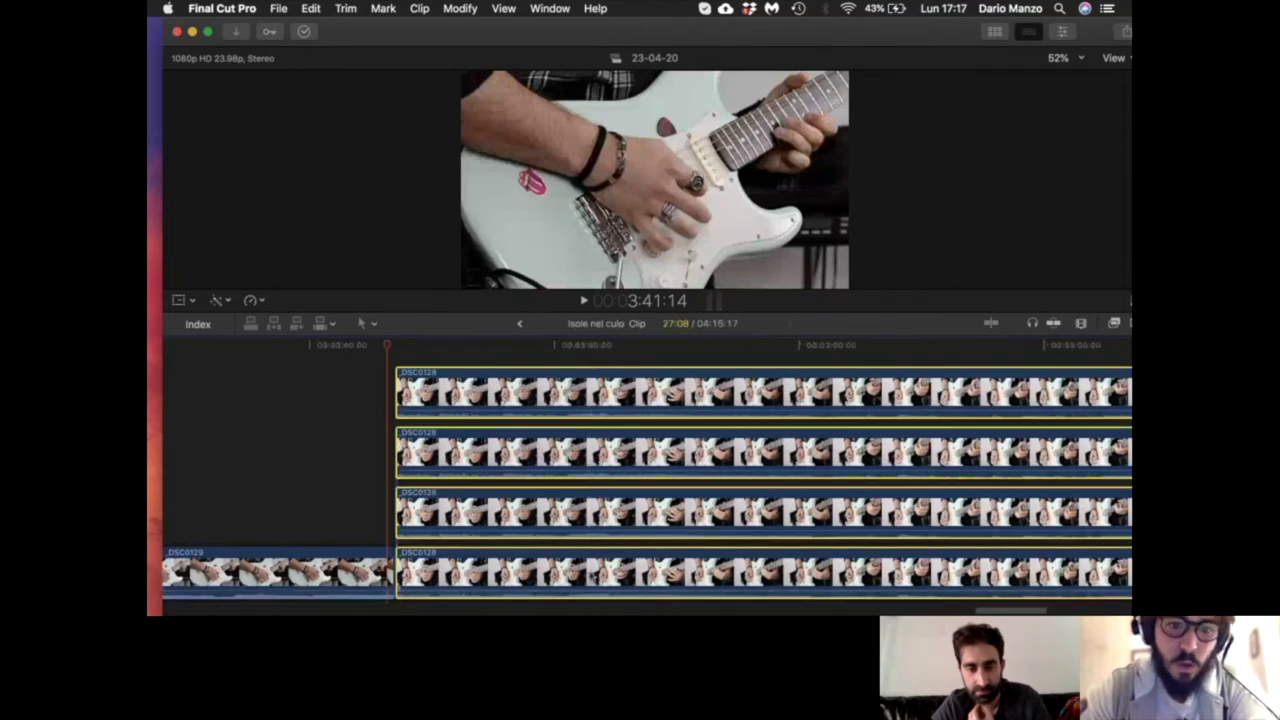
left_click(1064, 33)
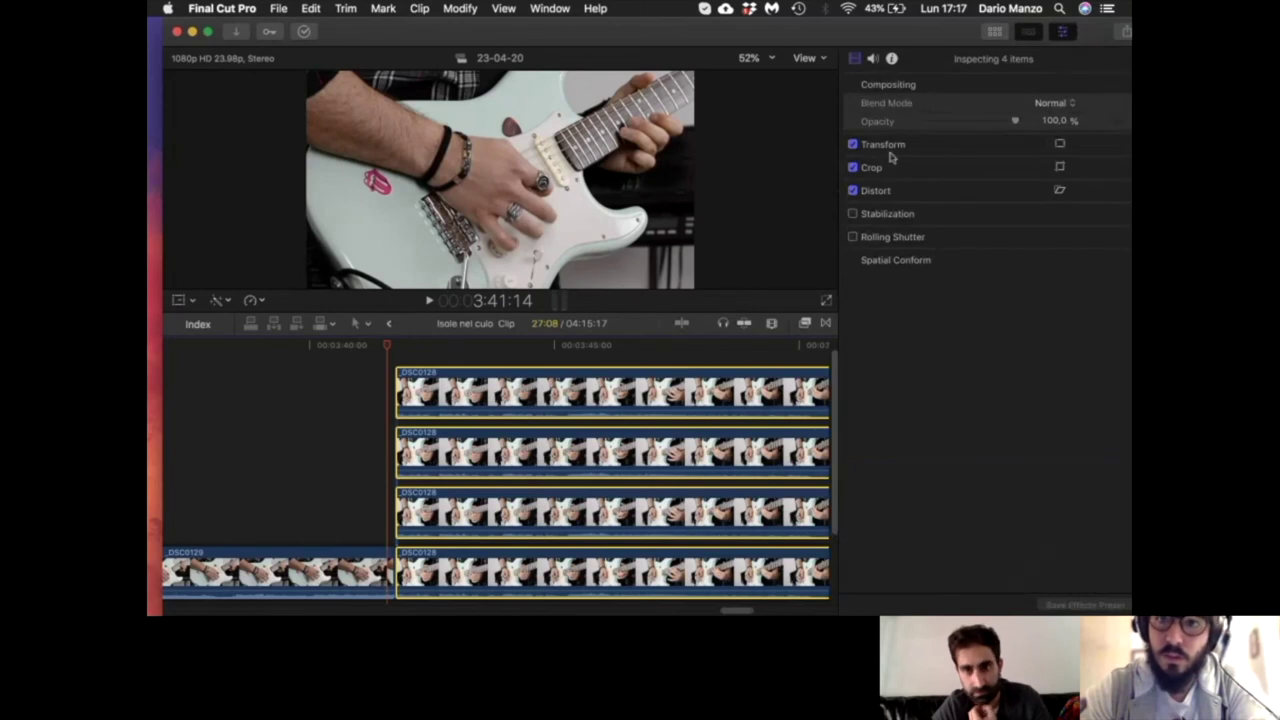
left_click(1110, 145)
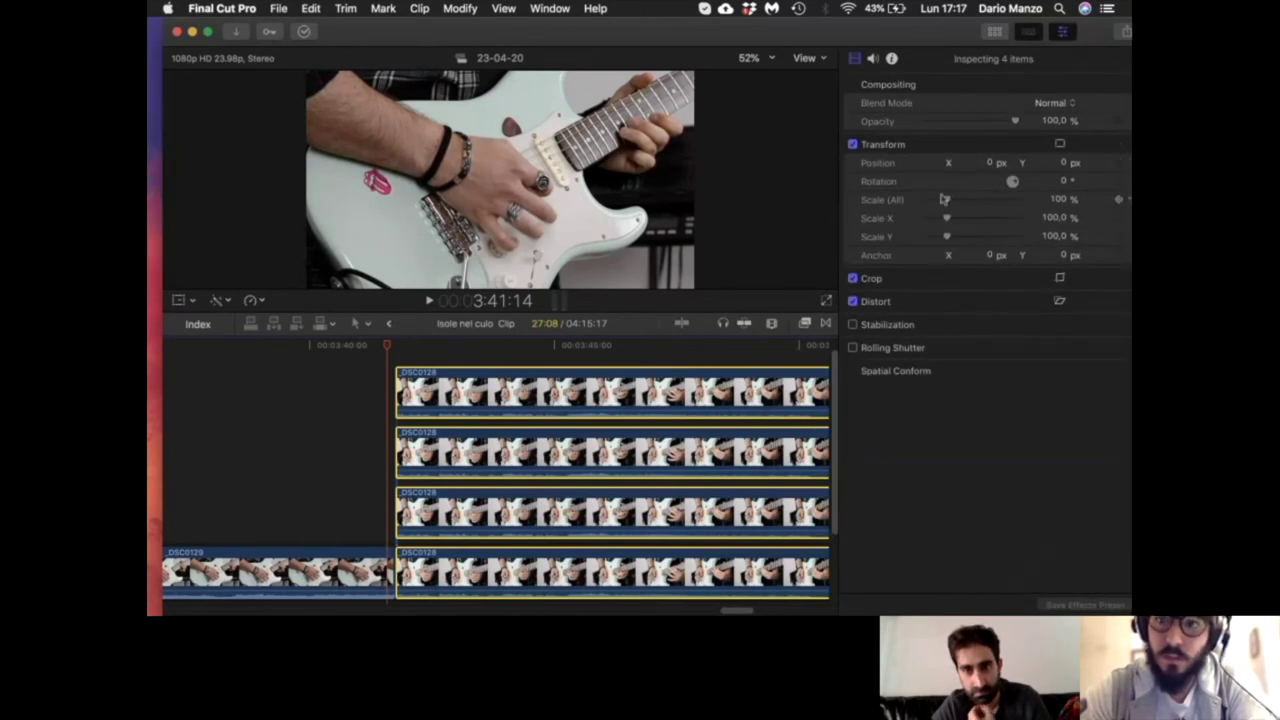
left_click(1055, 200)
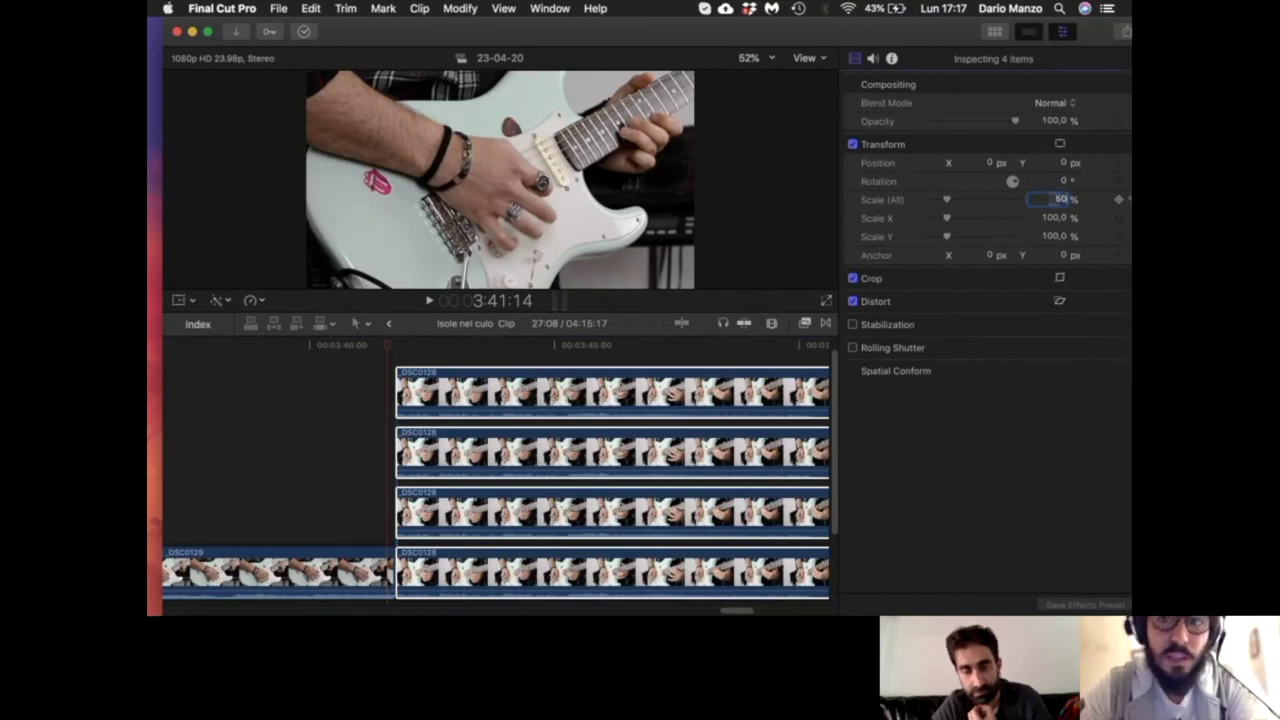
key("Return")
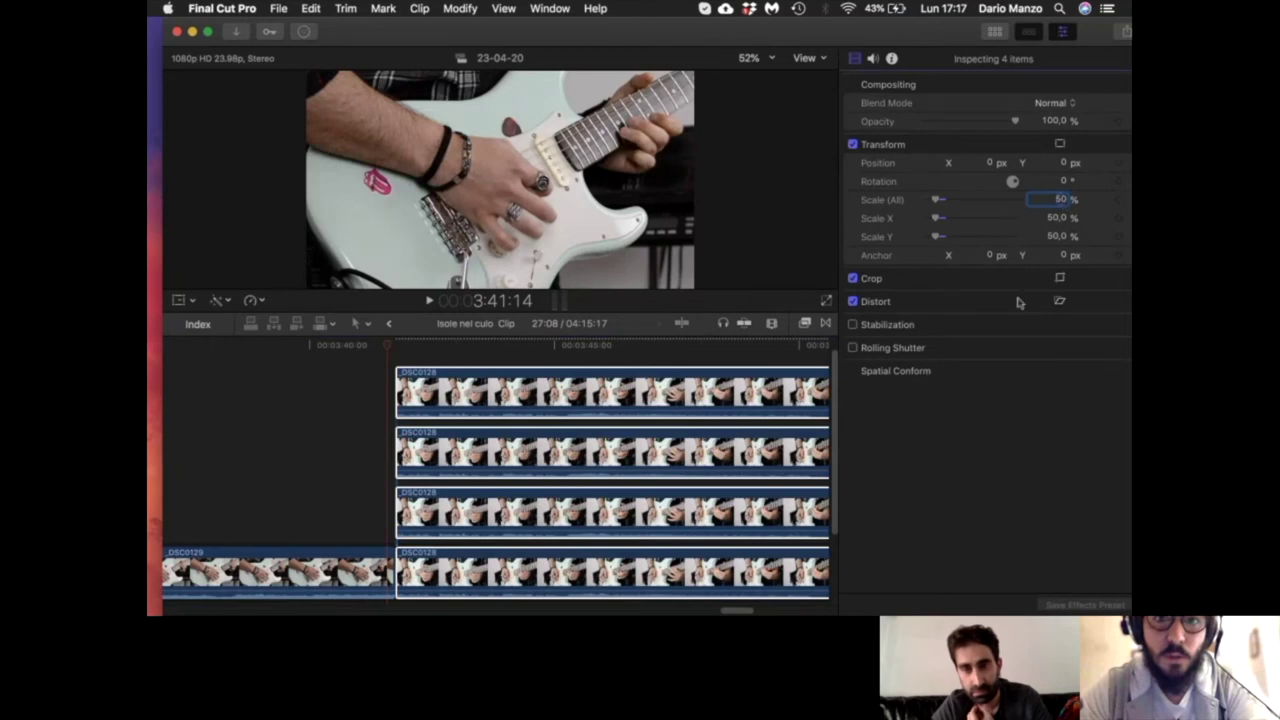
left_click(613, 347)
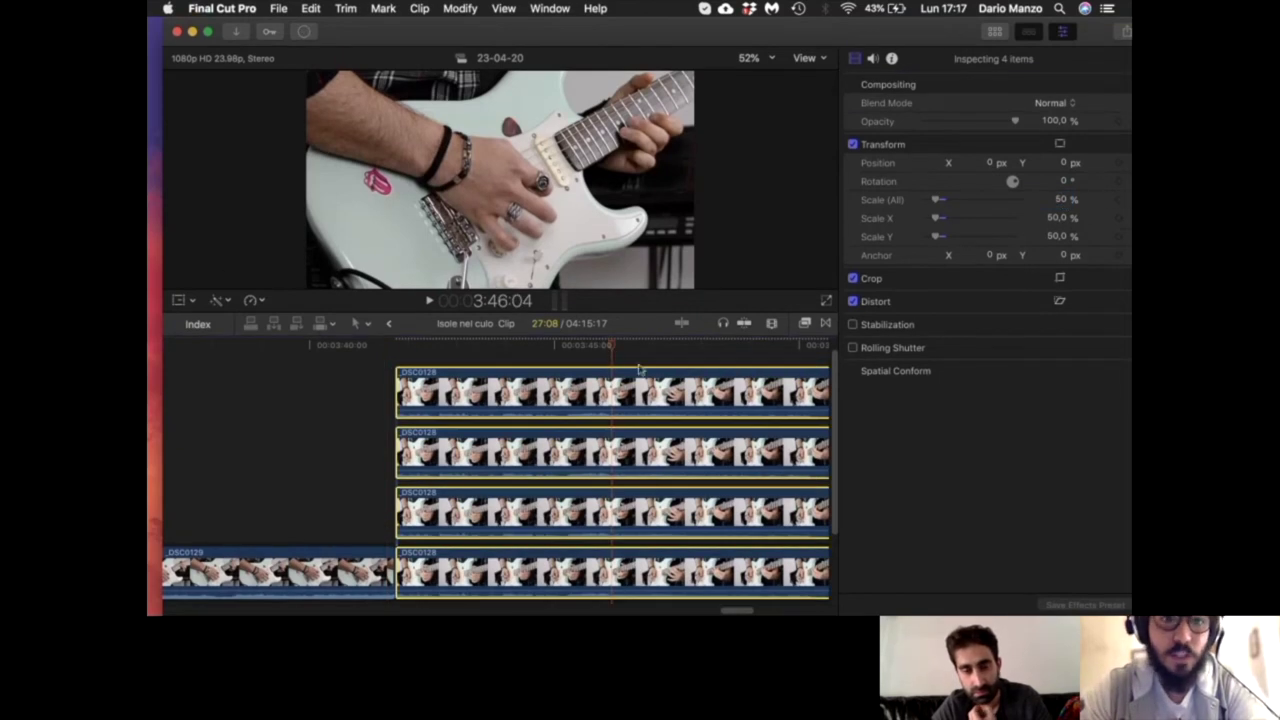
Step: Rearrange the Final Cut Pro window and place the playhead at 3:44:13
left_click_drag(710, 32, 882, 32)
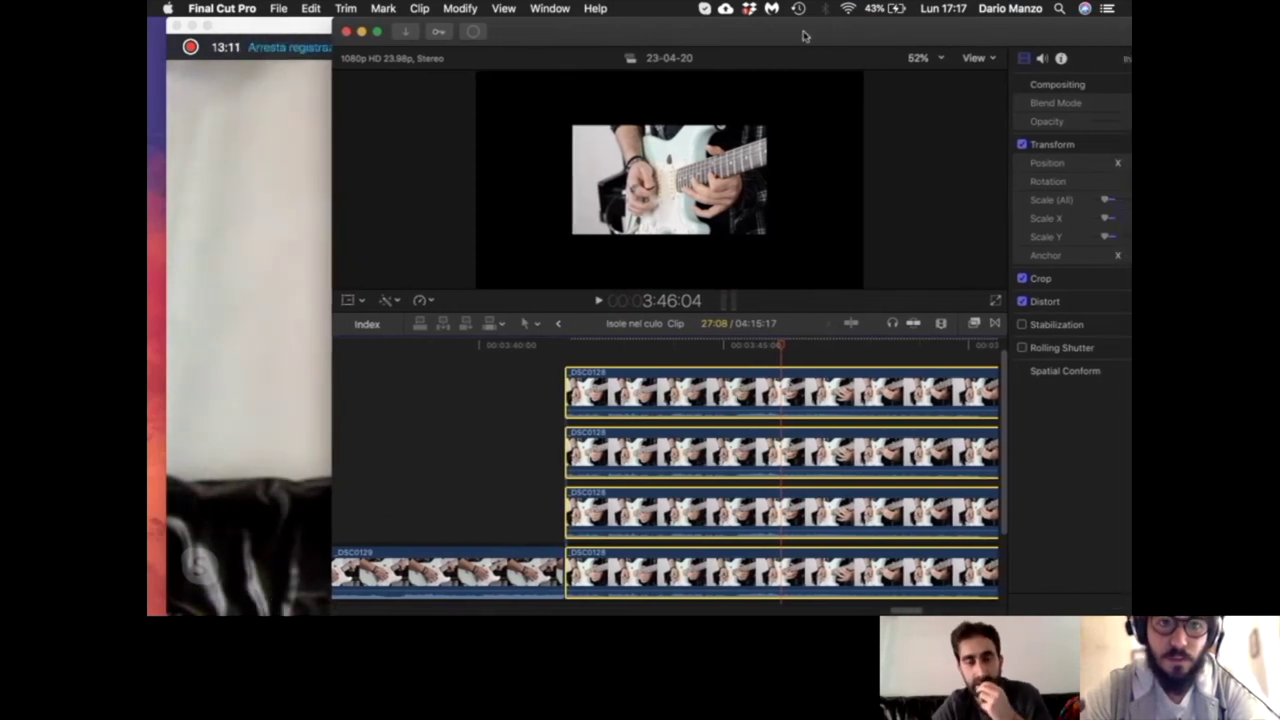
left_click(290, 31)
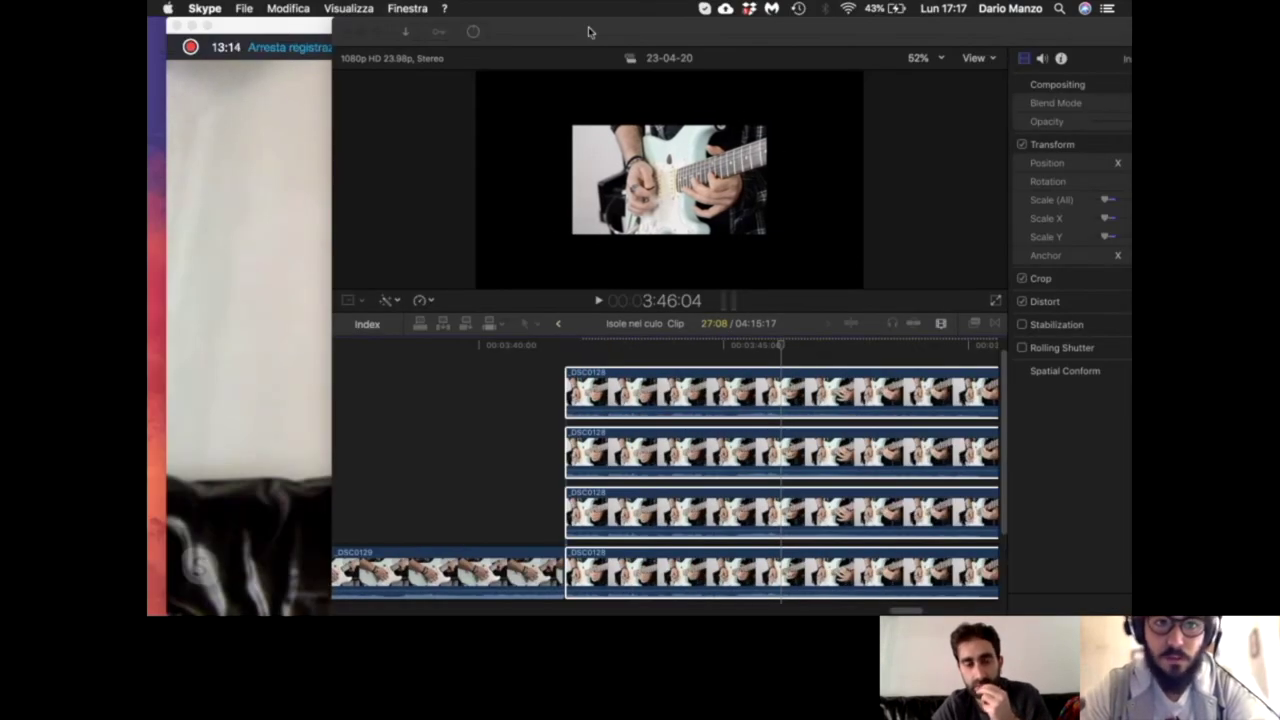
left_click_drag(588, 32, 470, 30)
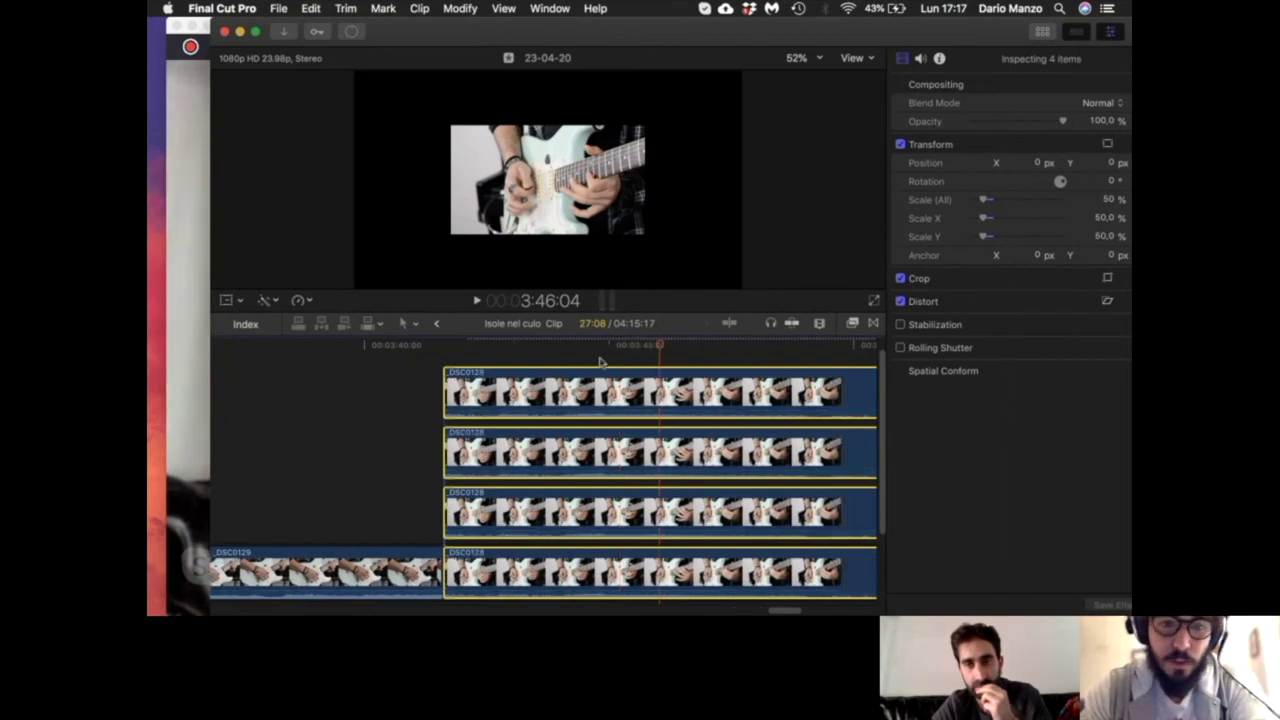
left_click(423, 408)
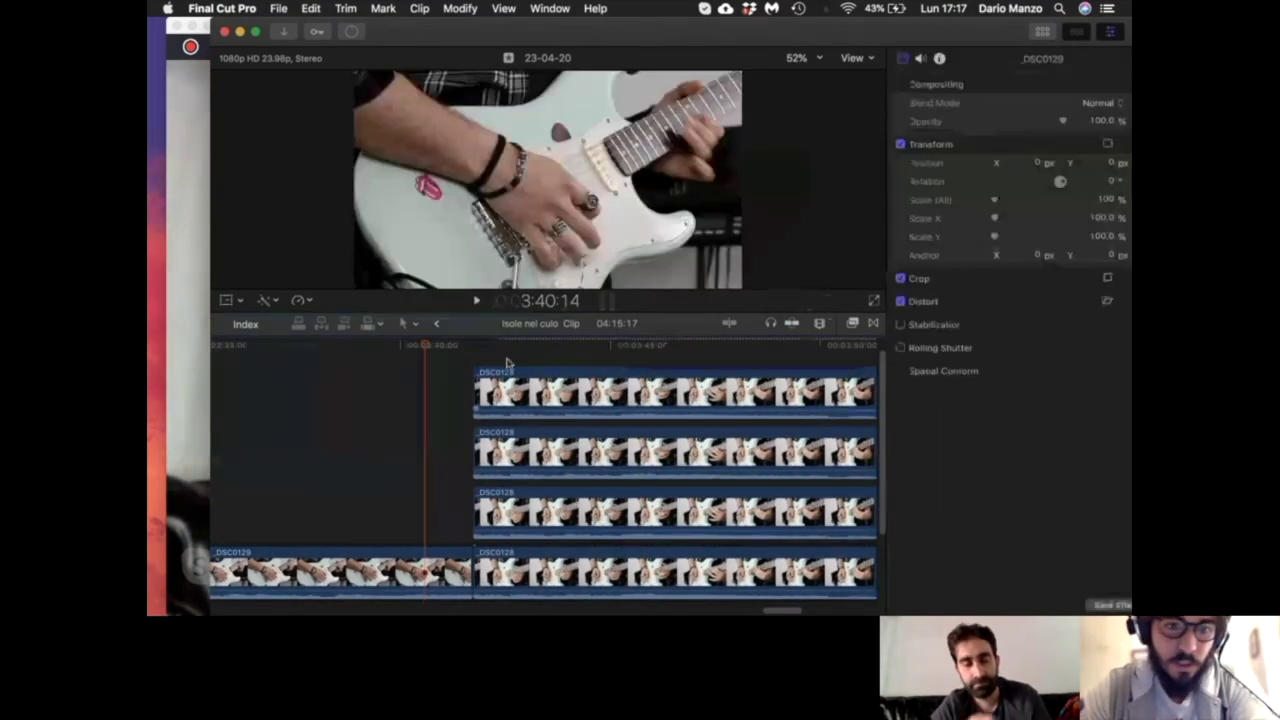
left_click(550, 363)
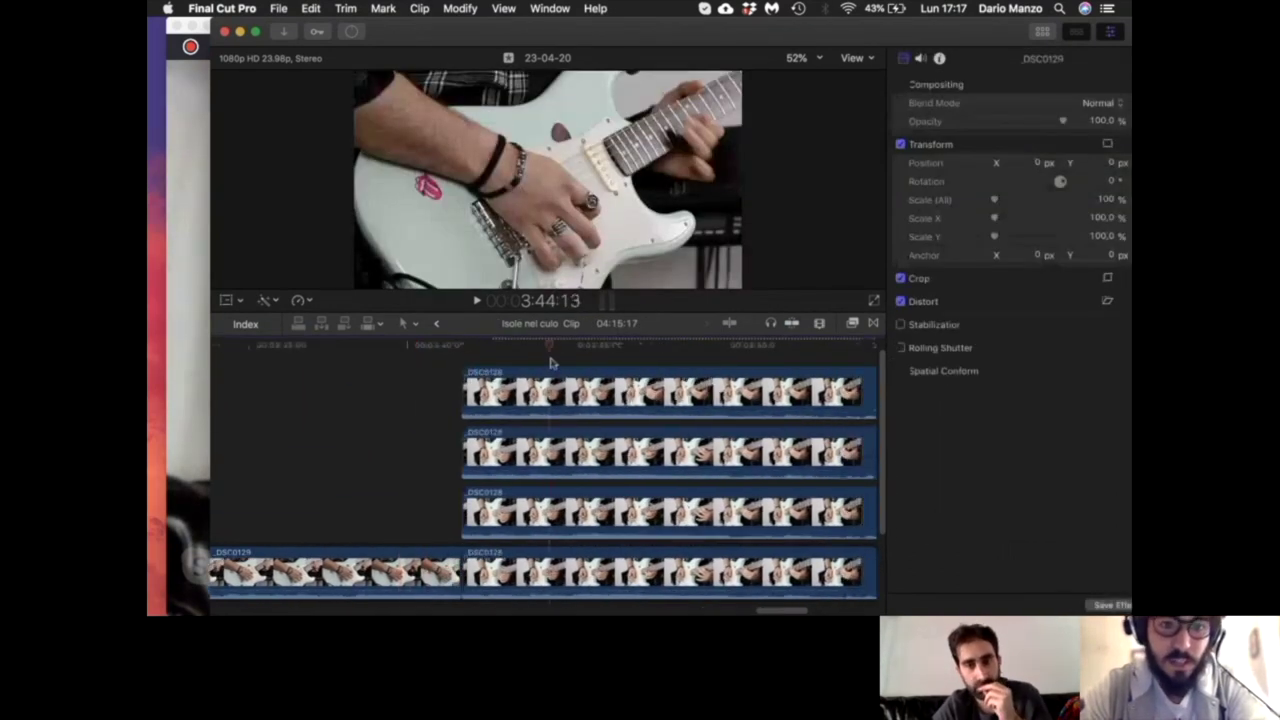
Step: Select the top _DSC0128 clip and turn on the viewer's Transform tool
scroll(540, 390, "right", 3)
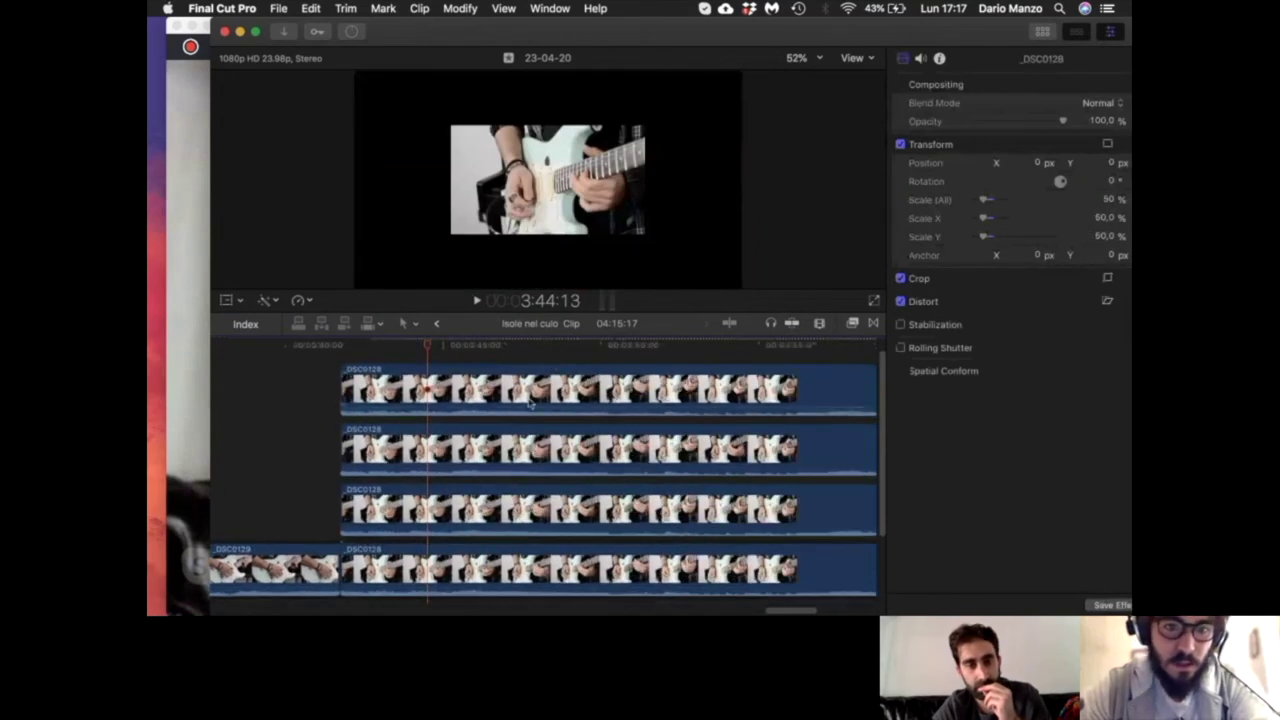
left_click(530, 404)
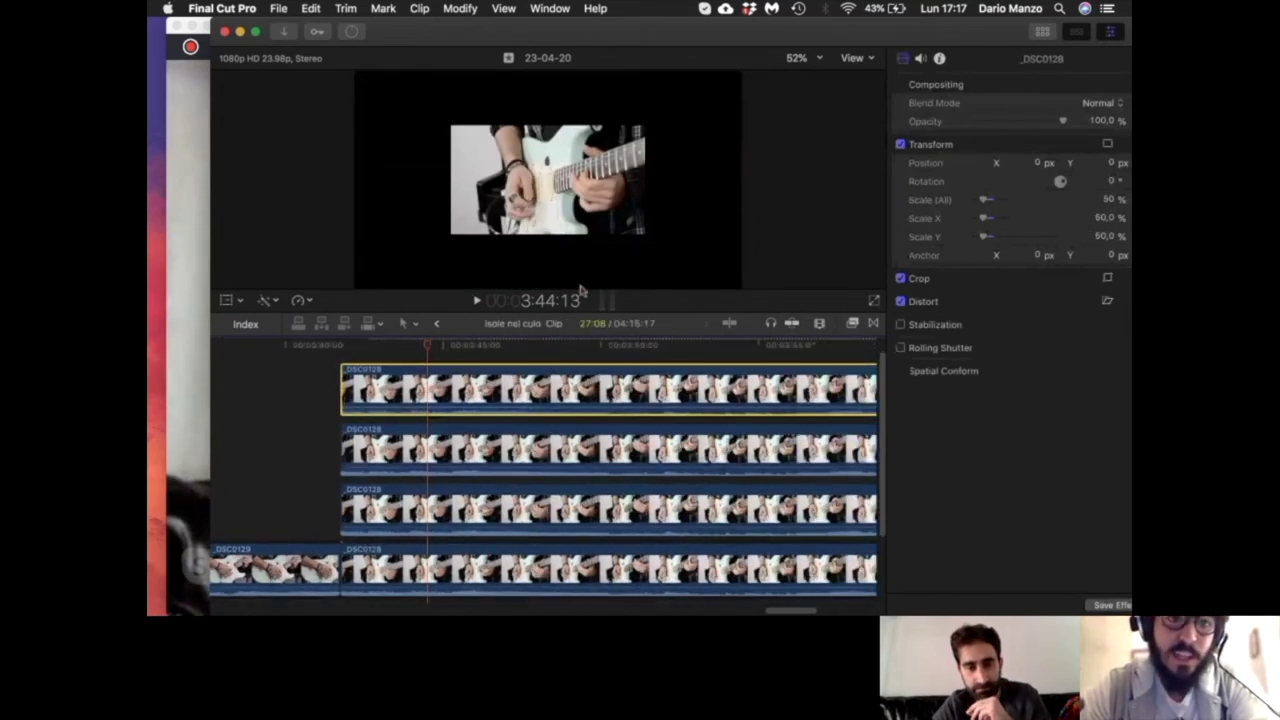
left_click_drag(576, 31, 661, 35)
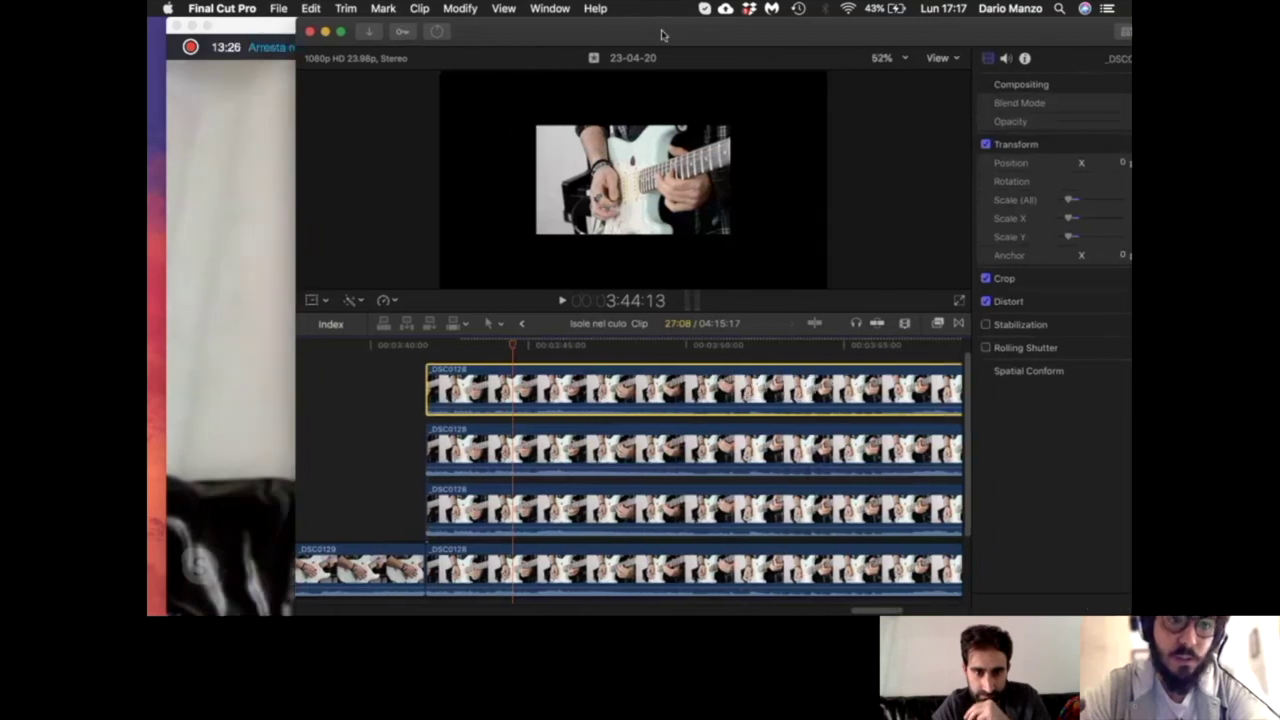
left_click(314, 303)
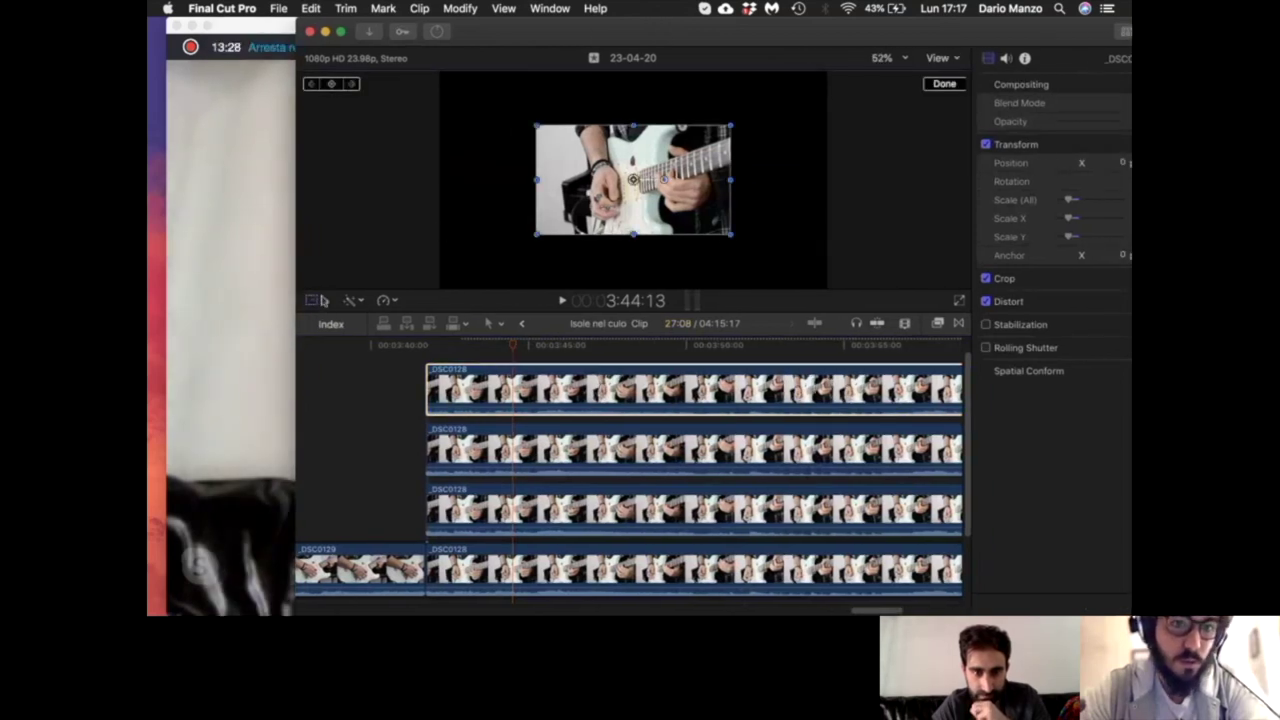
left_click(324, 303)
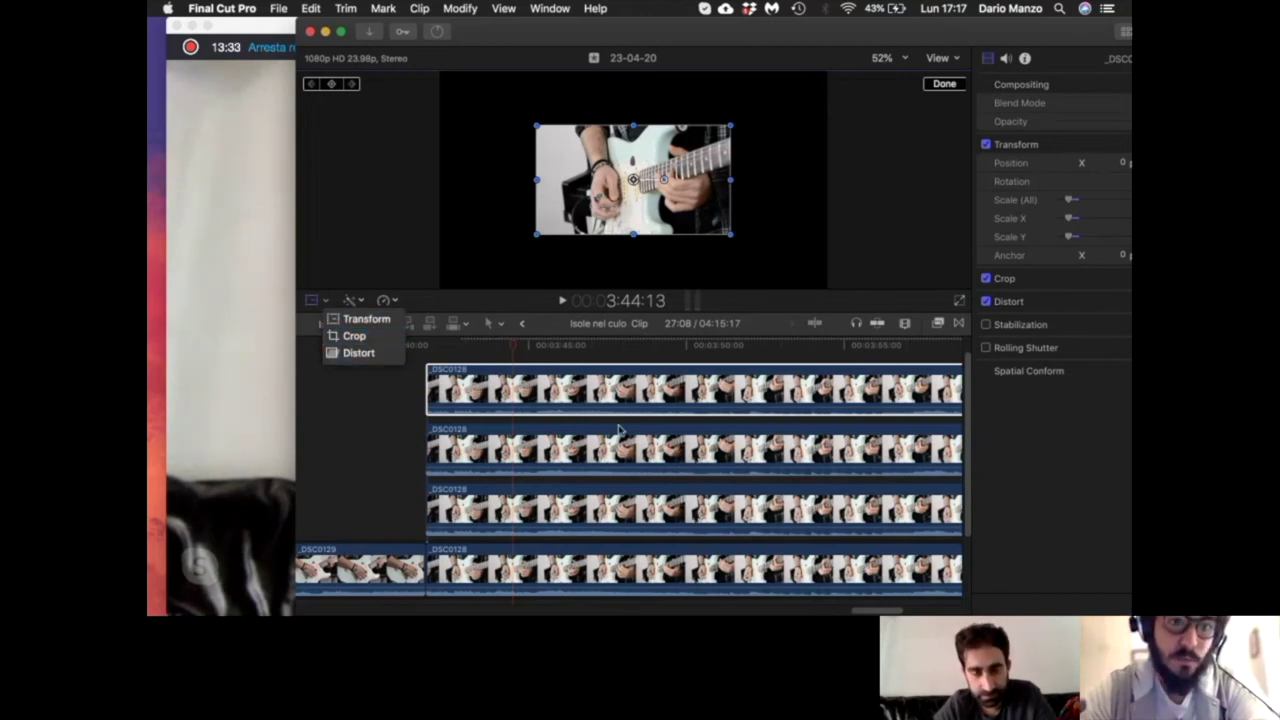
left_click(313, 300)
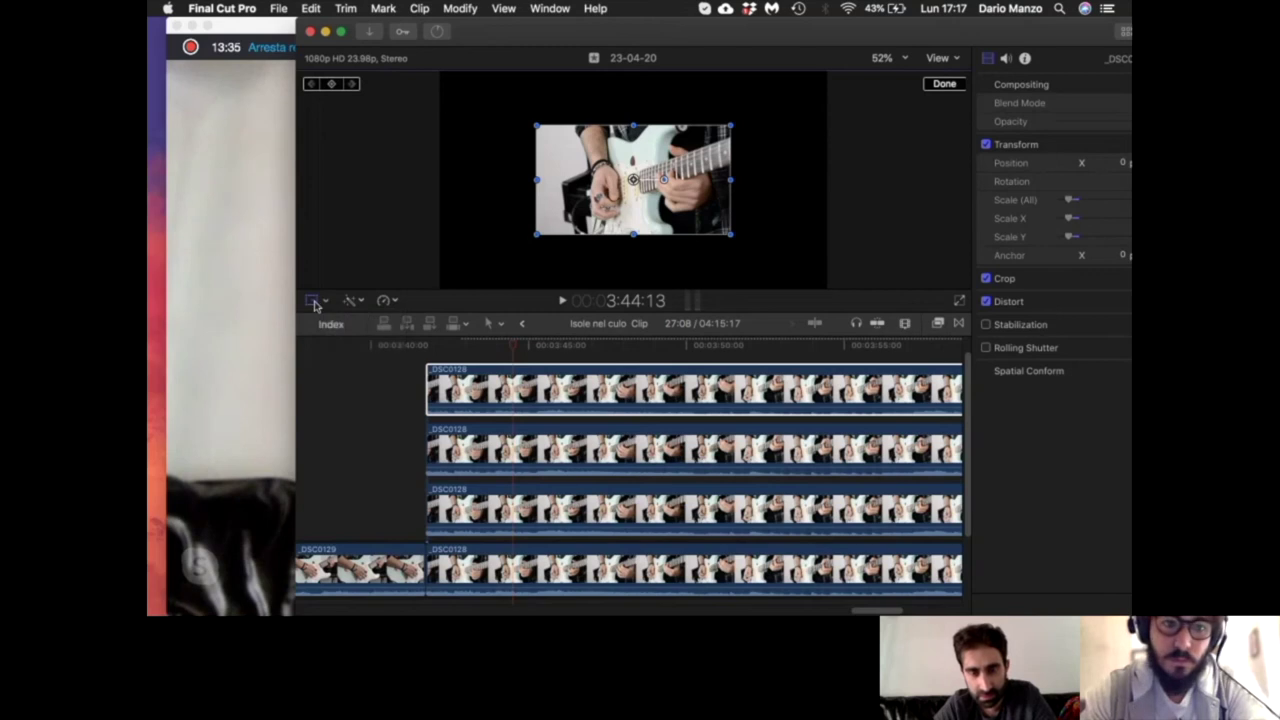
left_click(313, 300)
scroll(630, 470, "right", 3)
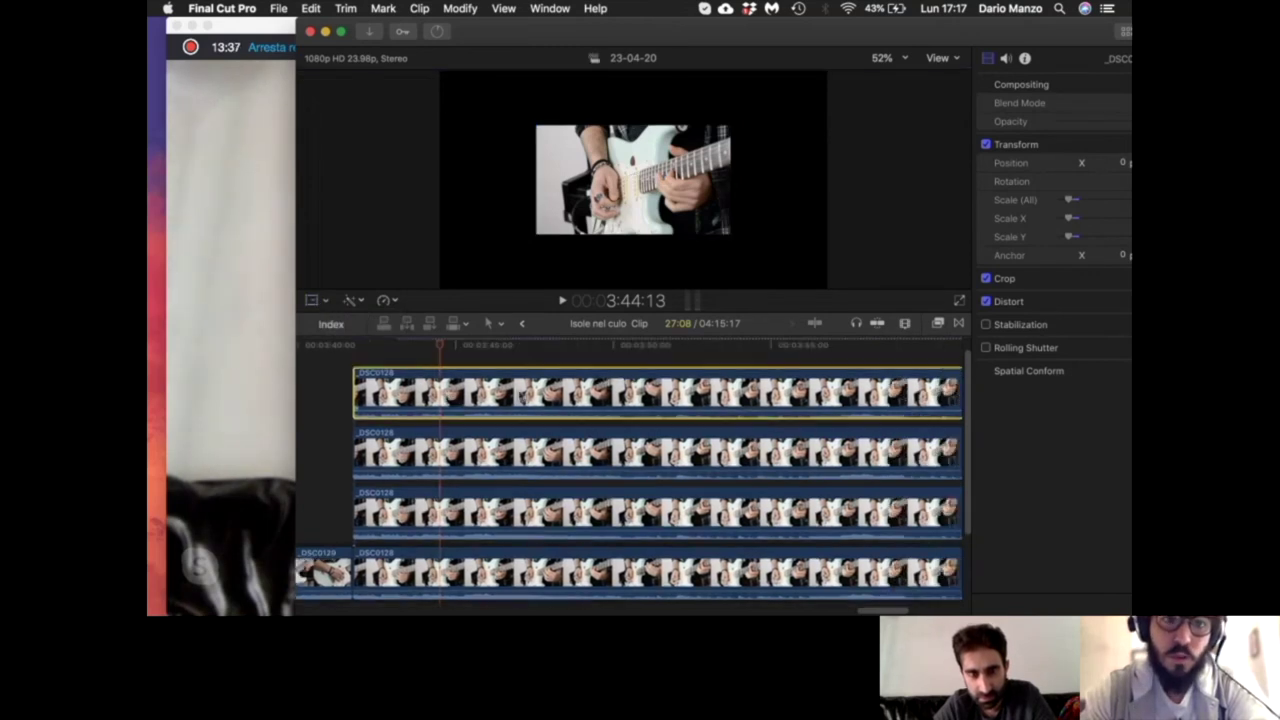
left_click(313, 300)
left_click_drag(633, 180, 567, 157)
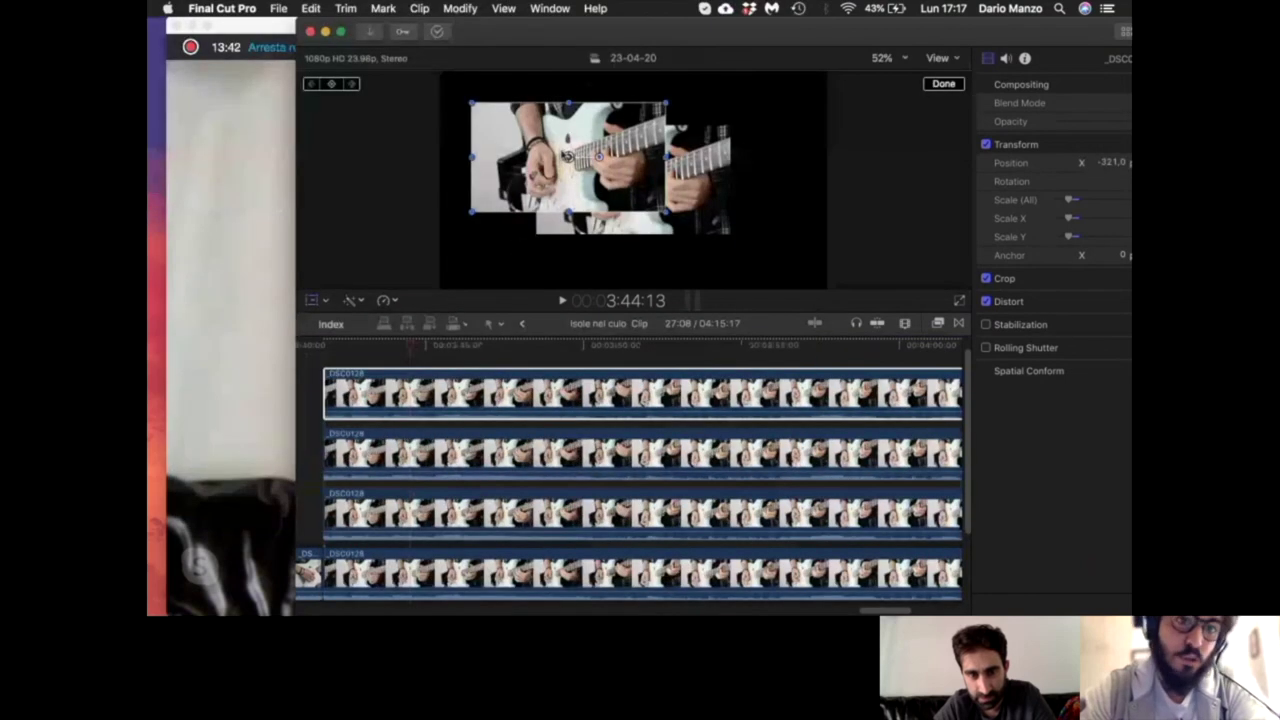
key("super+z")
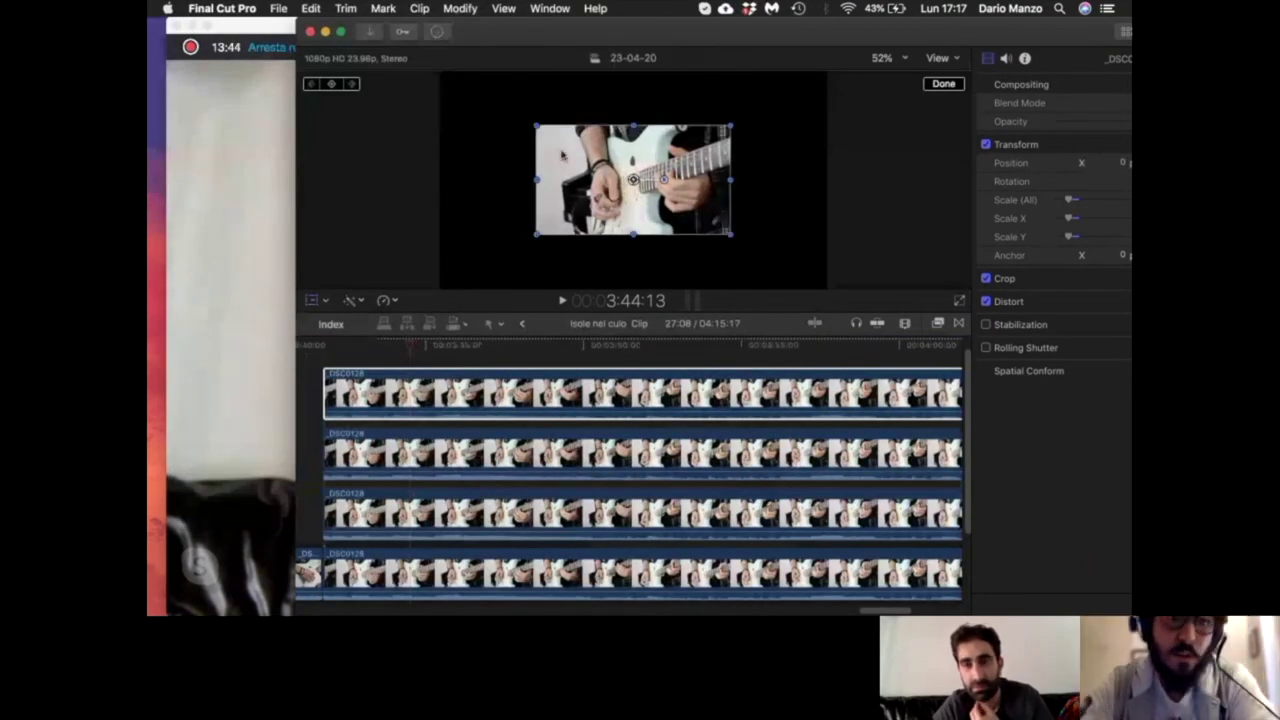
left_click_drag(1024, 32, 949, 28)
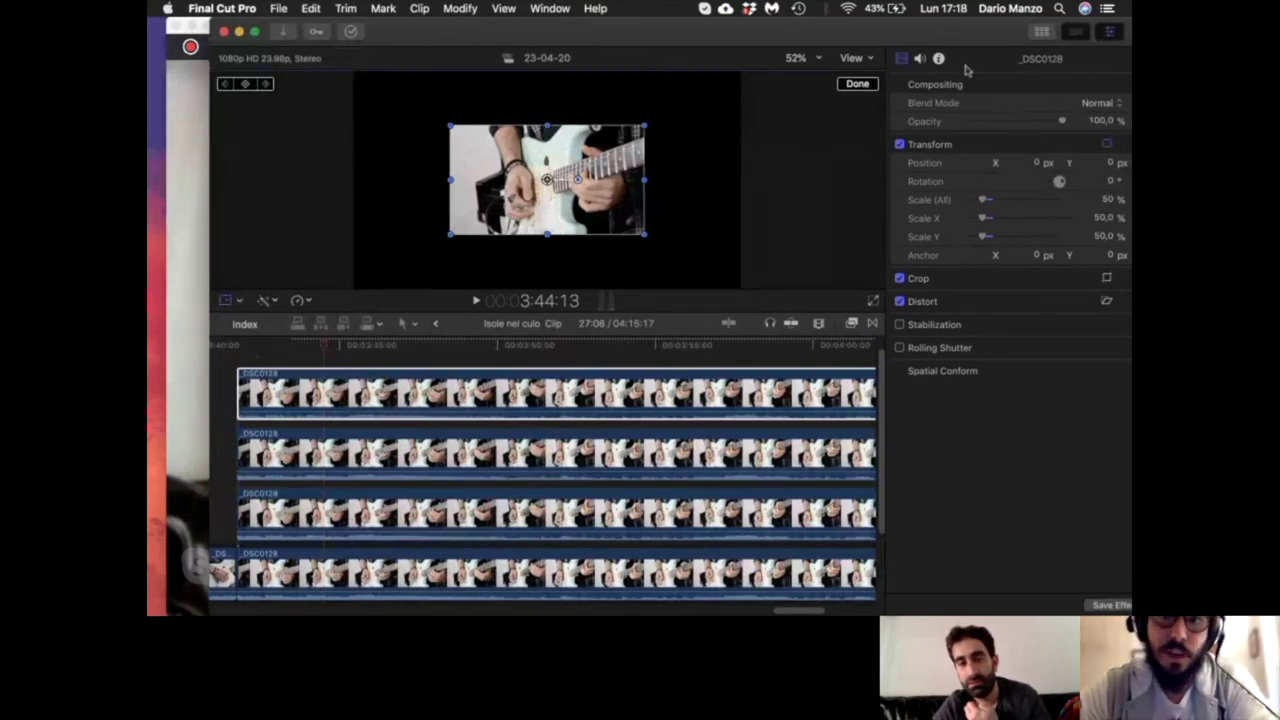
left_click_drag(952, 41, 1115, 52)
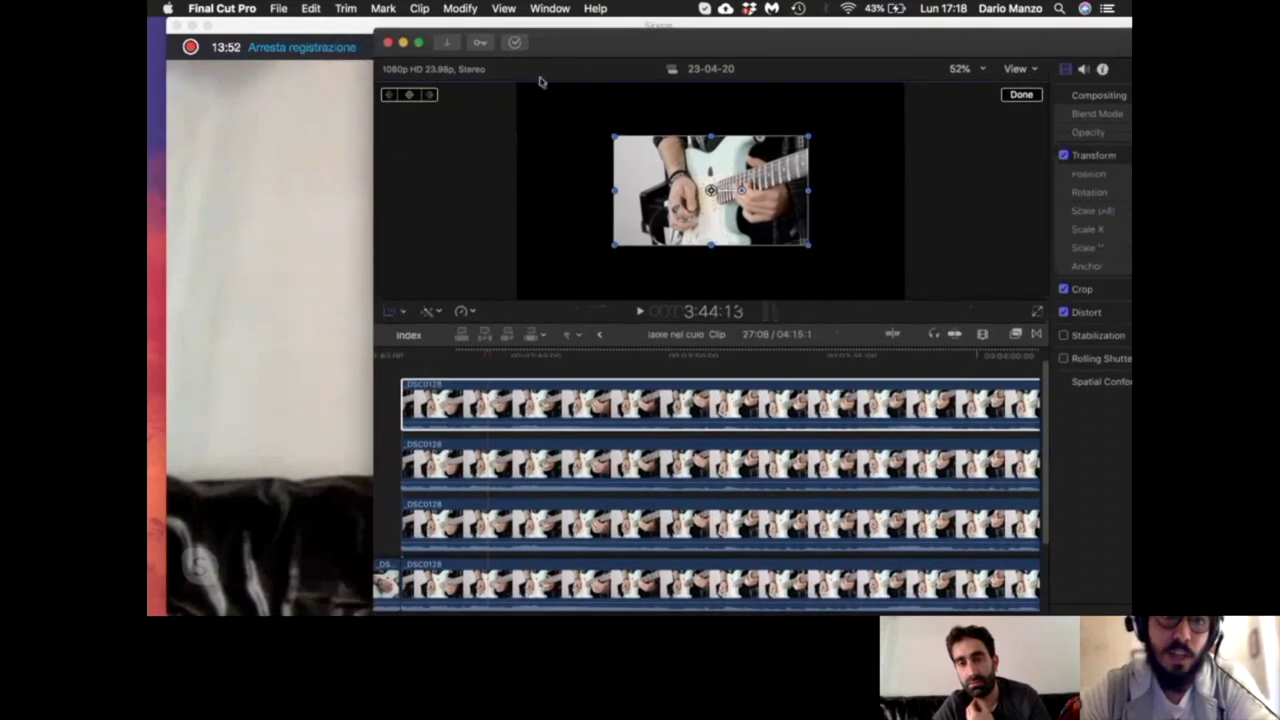
Step: Position the top clip at X 480, Y 270 px, then select the second clip
left_click_drag(886, 58, 677, 24)
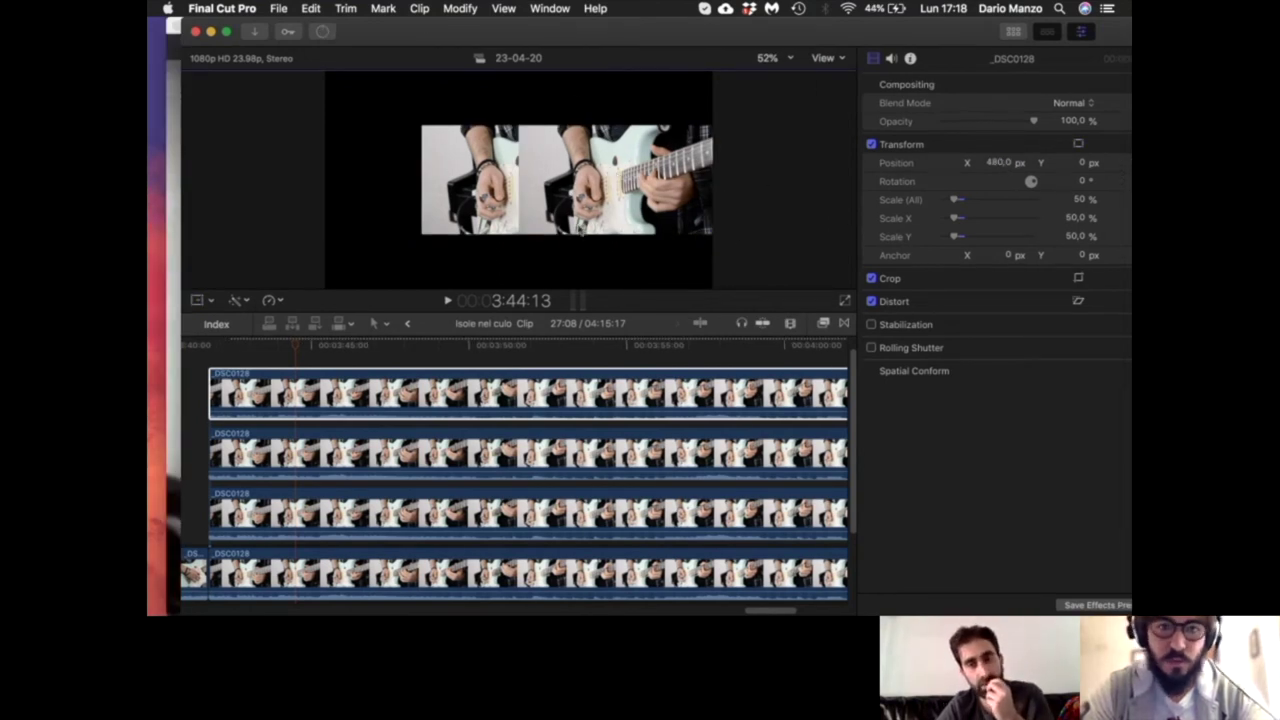
left_click(1083, 163)
type("480,")
key("Return")
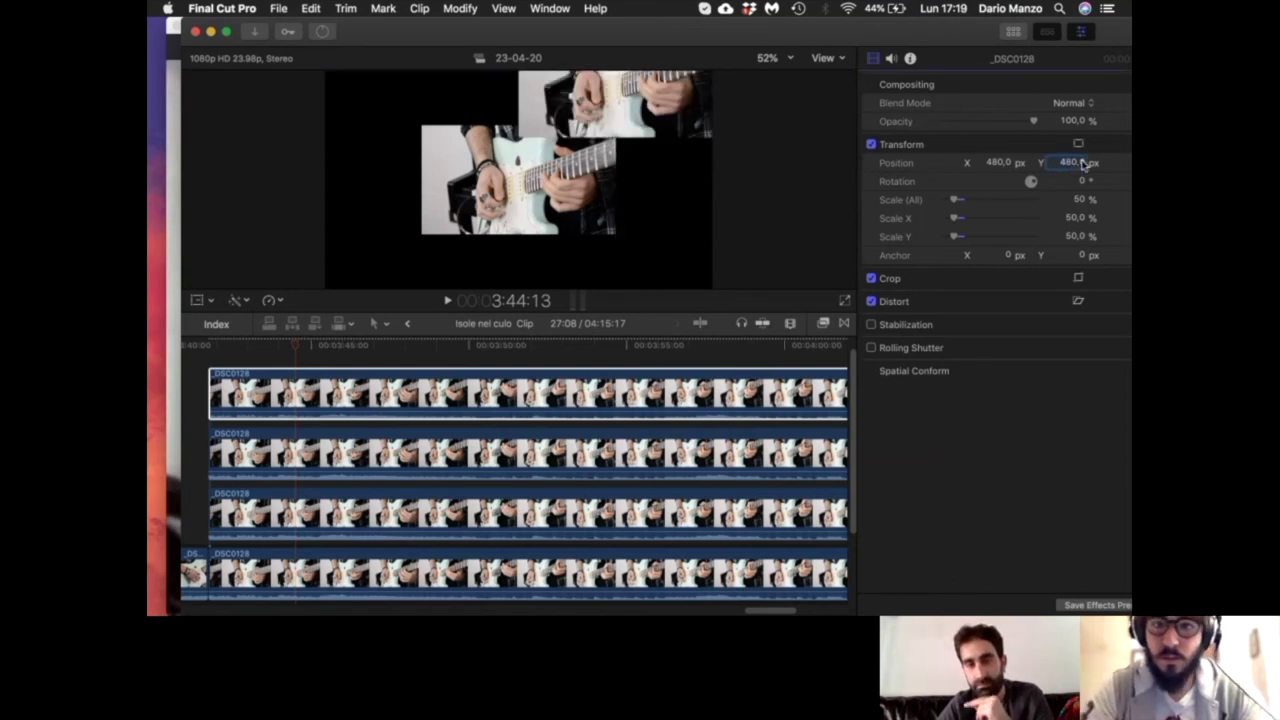
type("270")
key("Return")
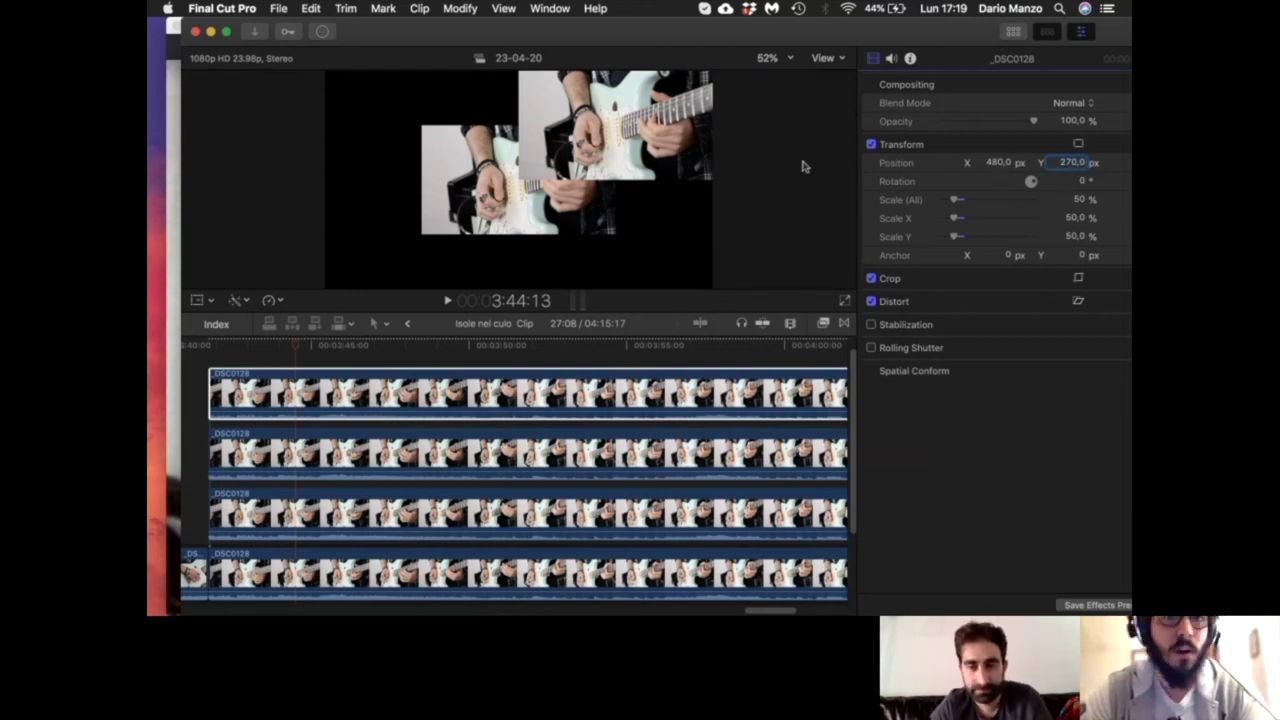
left_click_drag(709, 34, 787, 27)
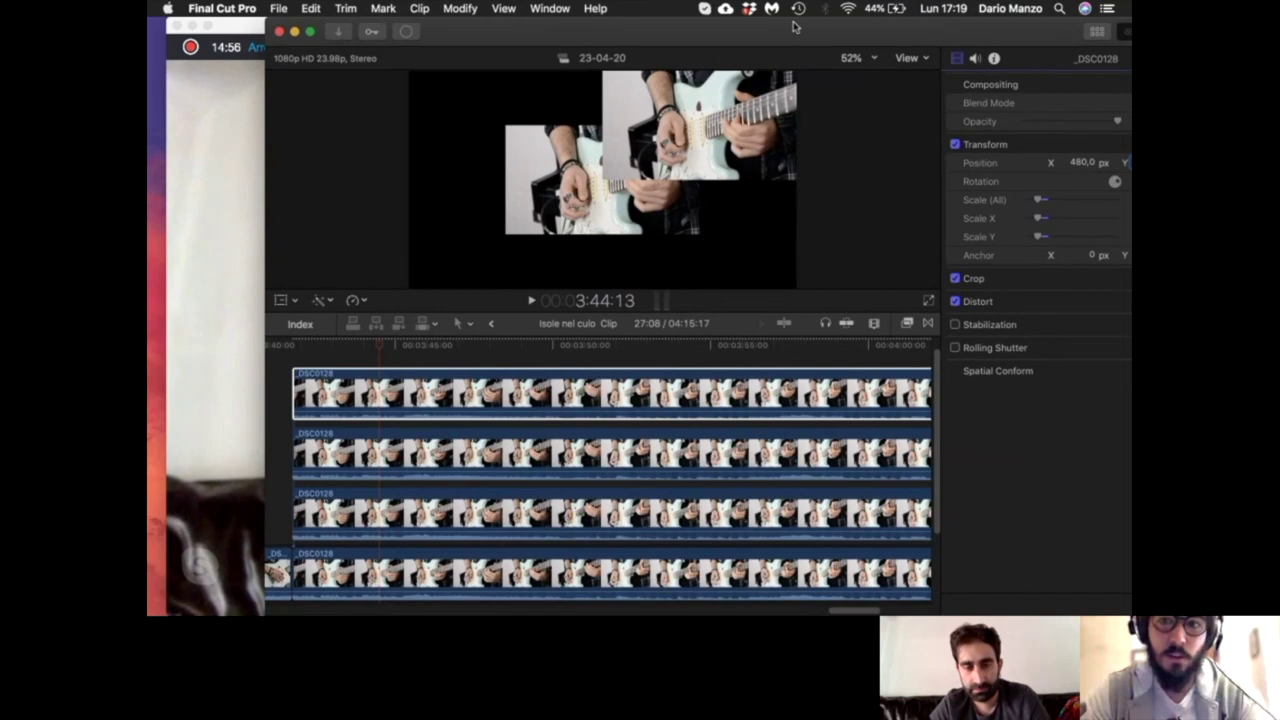
left_click_drag(787, 27, 788, 18)
key("super+Down")
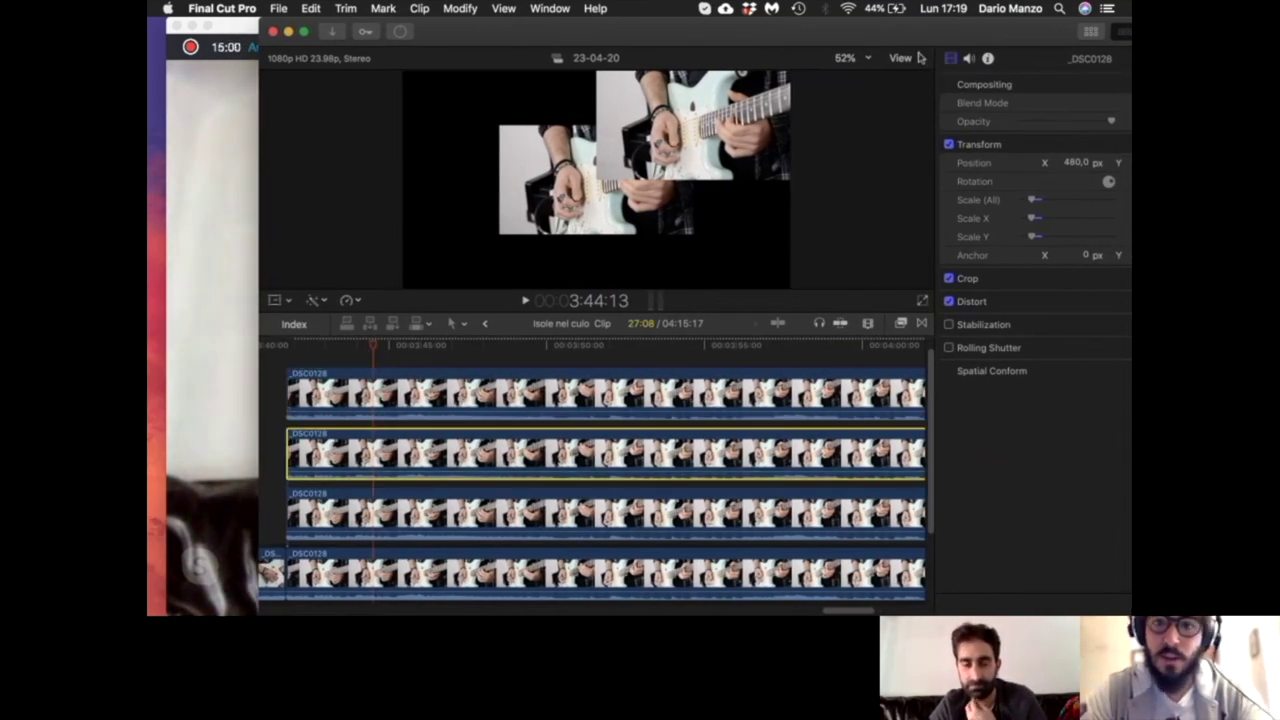
Step: Drag the second clip into the upper-left quarter, at about X -486.5, Y 260.1 px
left_click_drag(917, 40, 873, 40)
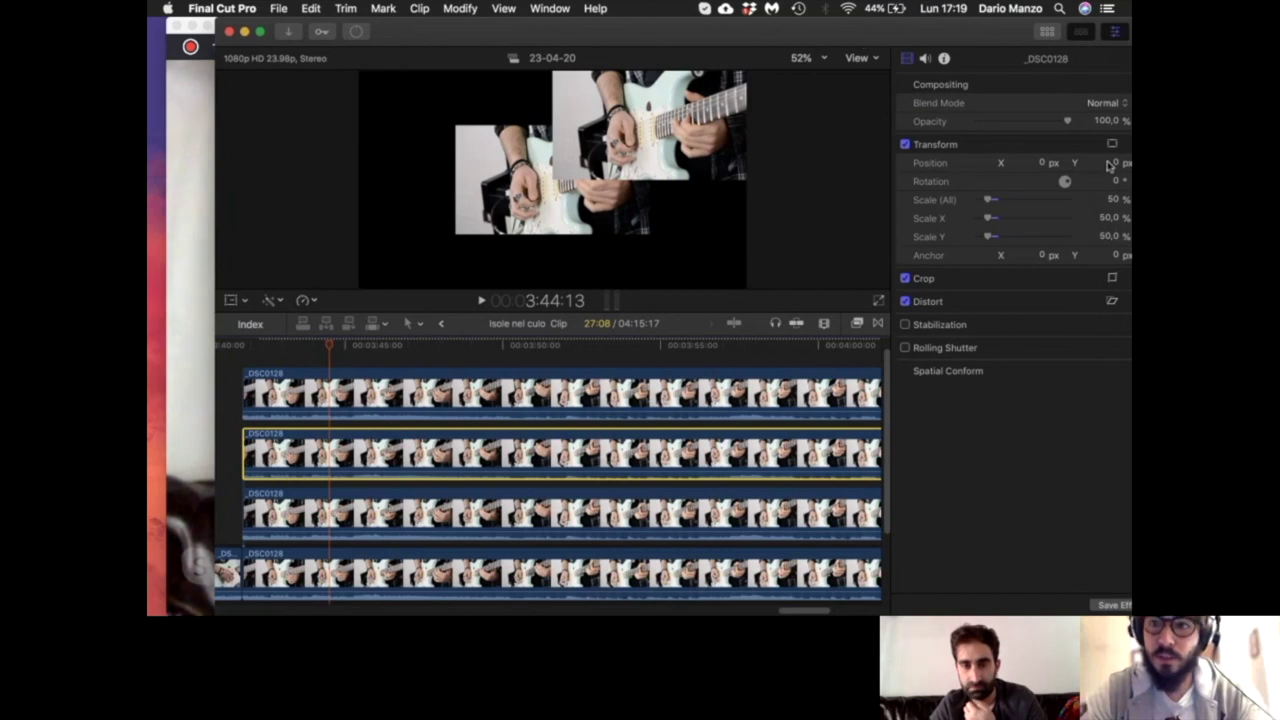
mouse_move(585, 180)
left_mouse_down()
mouse_move(505, 126)
mouse_move(515, 136)
left_mouse_up()
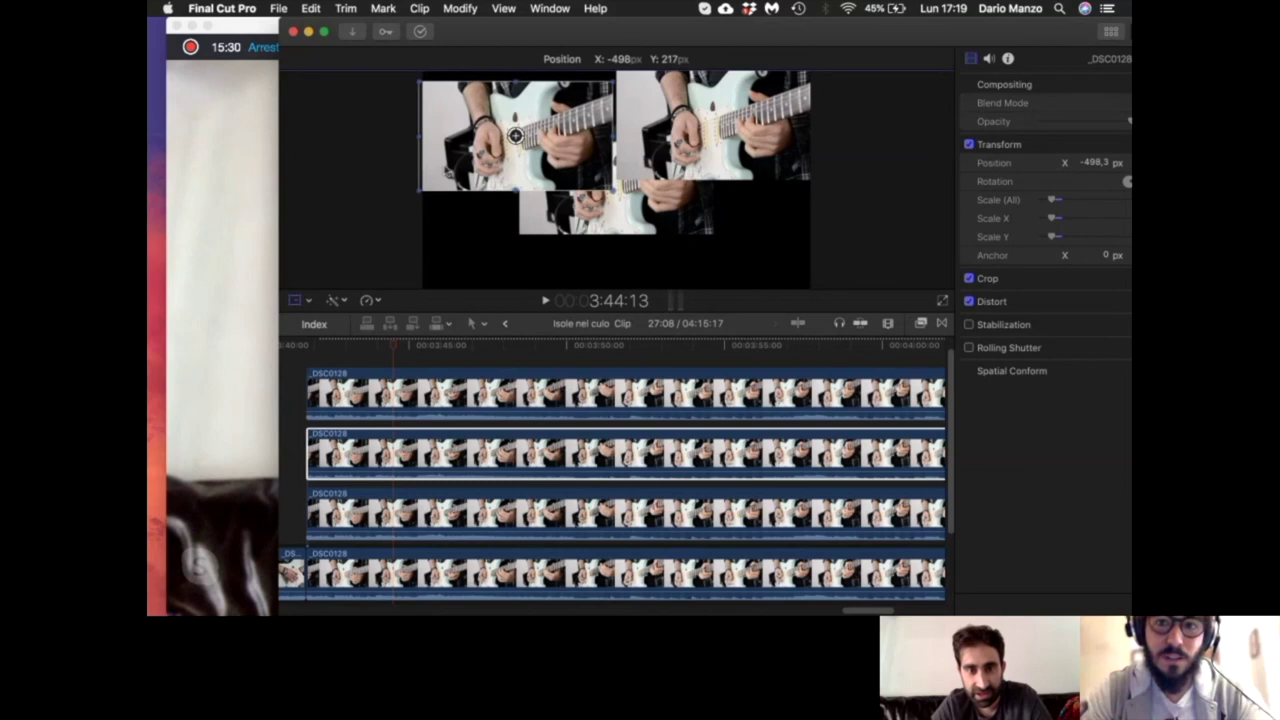
left_click_drag(515, 136, 411, 128)
left_click(990, 162)
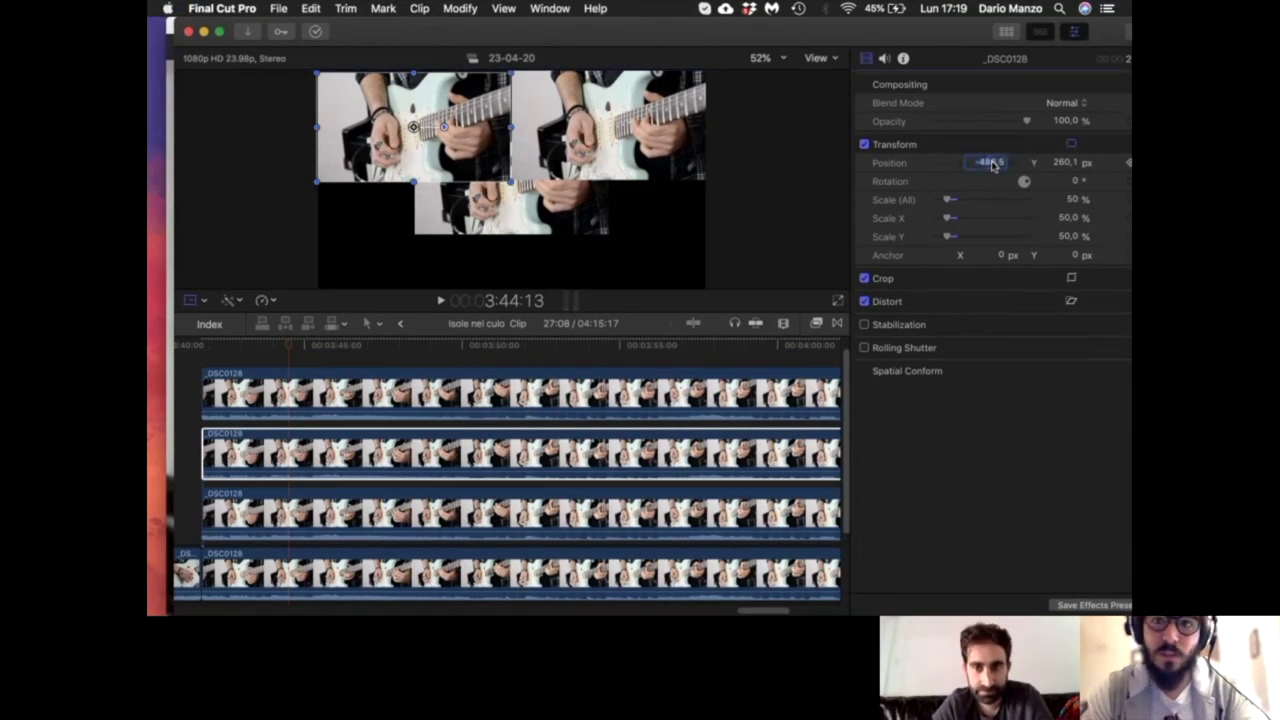
left_click(590, 398)
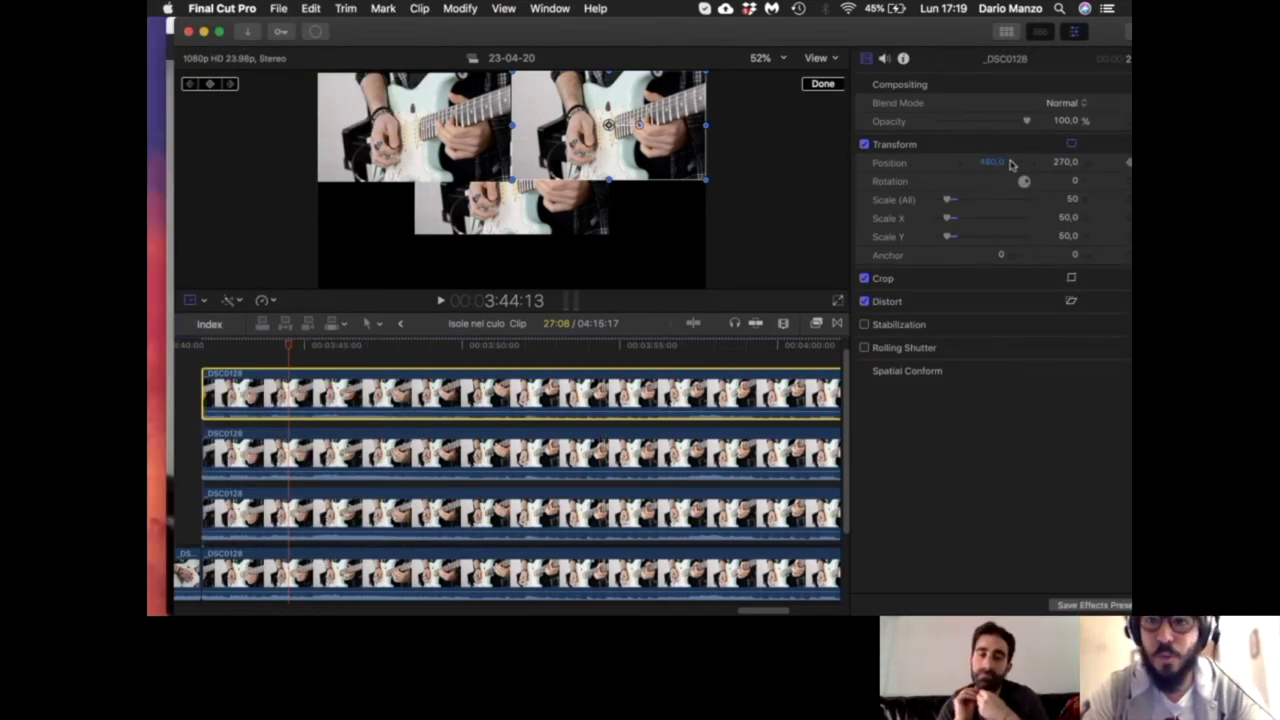
Step: Enter position values for the second clip, undo a wrong entry, and set X to -480
left_click(731, 432)
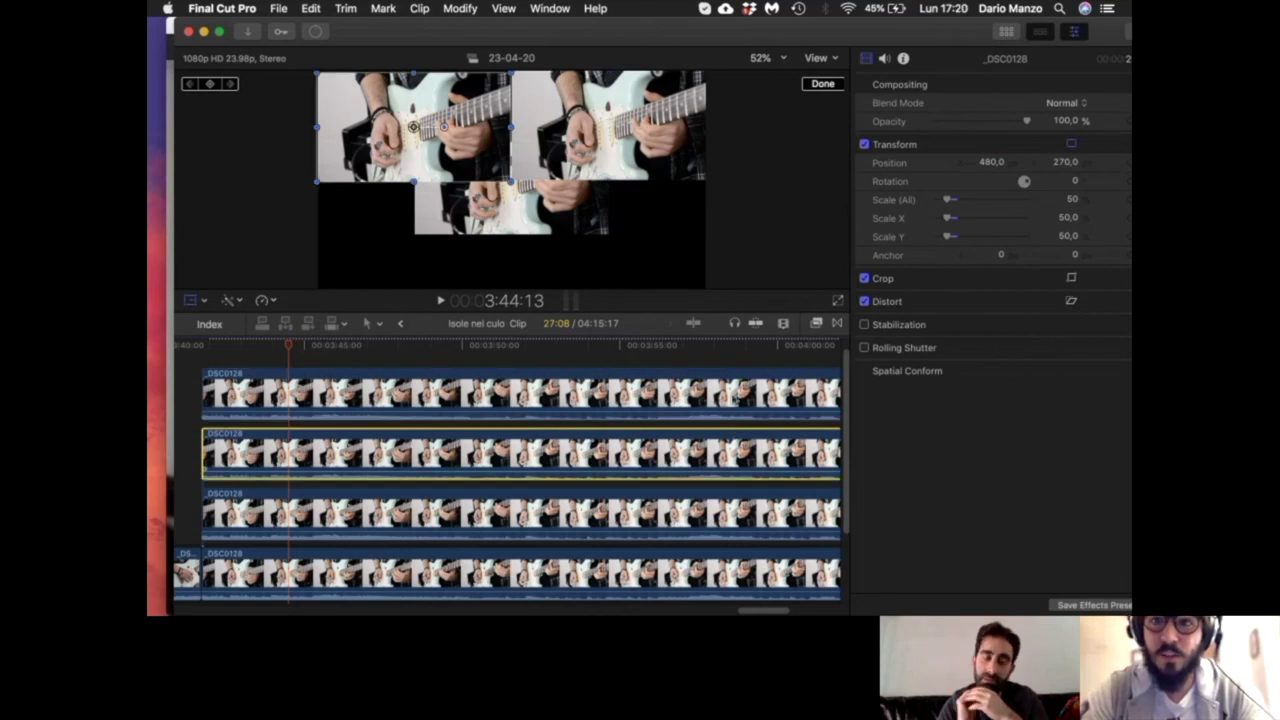
left_click(993, 162)
type("270")
key("Tab")
type("480")
key("Return")
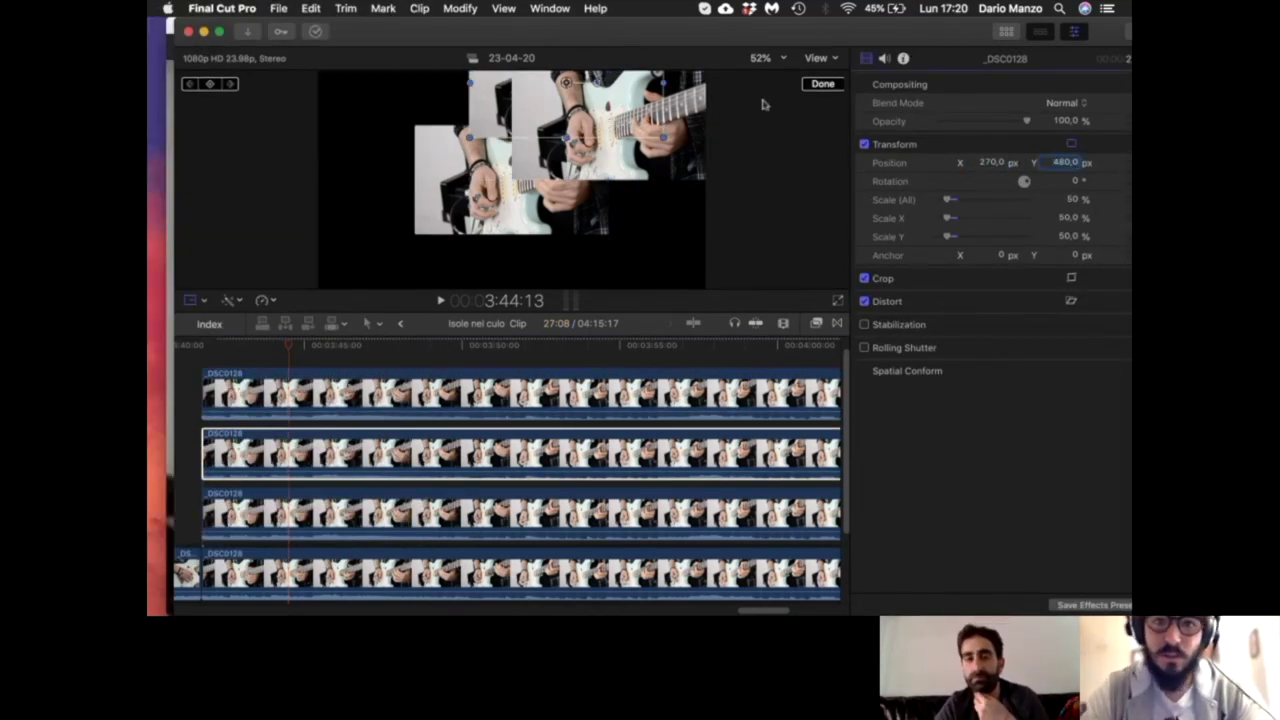
key("super+z")
left_click(988, 162)
key("Return")
Step: Type position values for the third clip, settling on X 480, Y -270
left_click(1071, 143)
left_click(993, 162)
type("-270")
key("Tab")
type("-480")
key("Return")
left_click(993, 162)
type("480")
key("Tab")
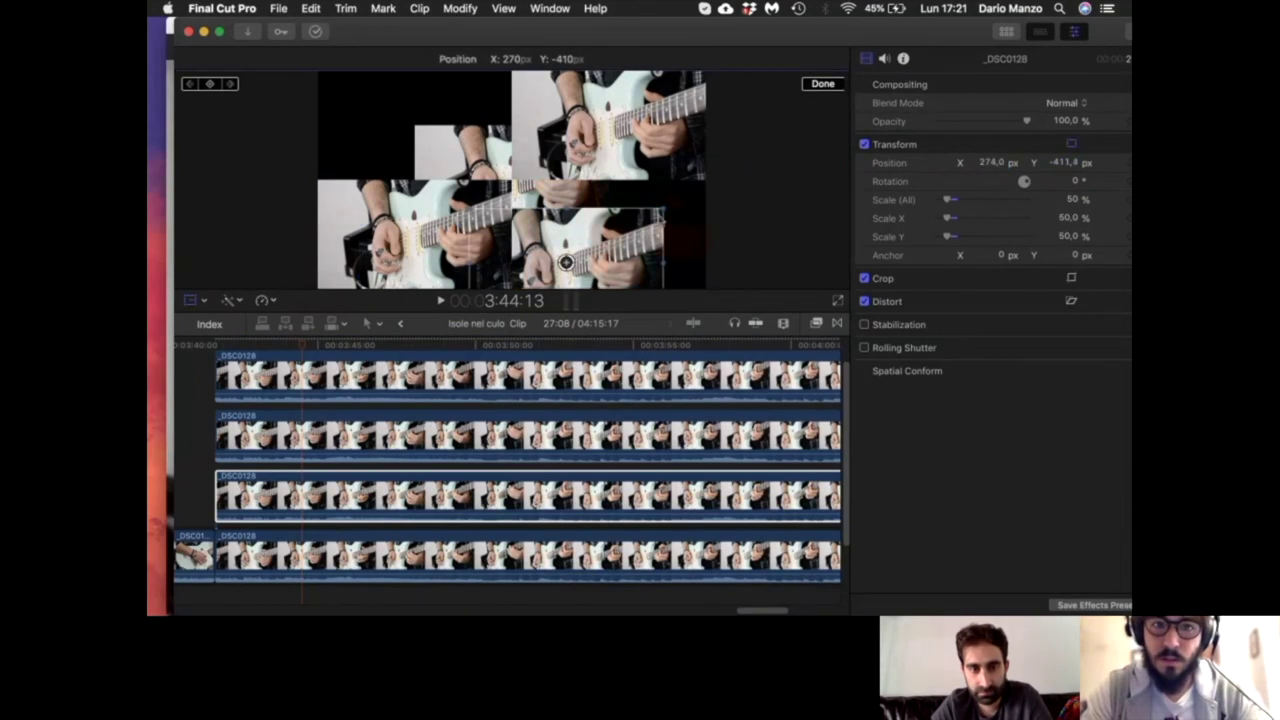
type("-270")
key("Return")
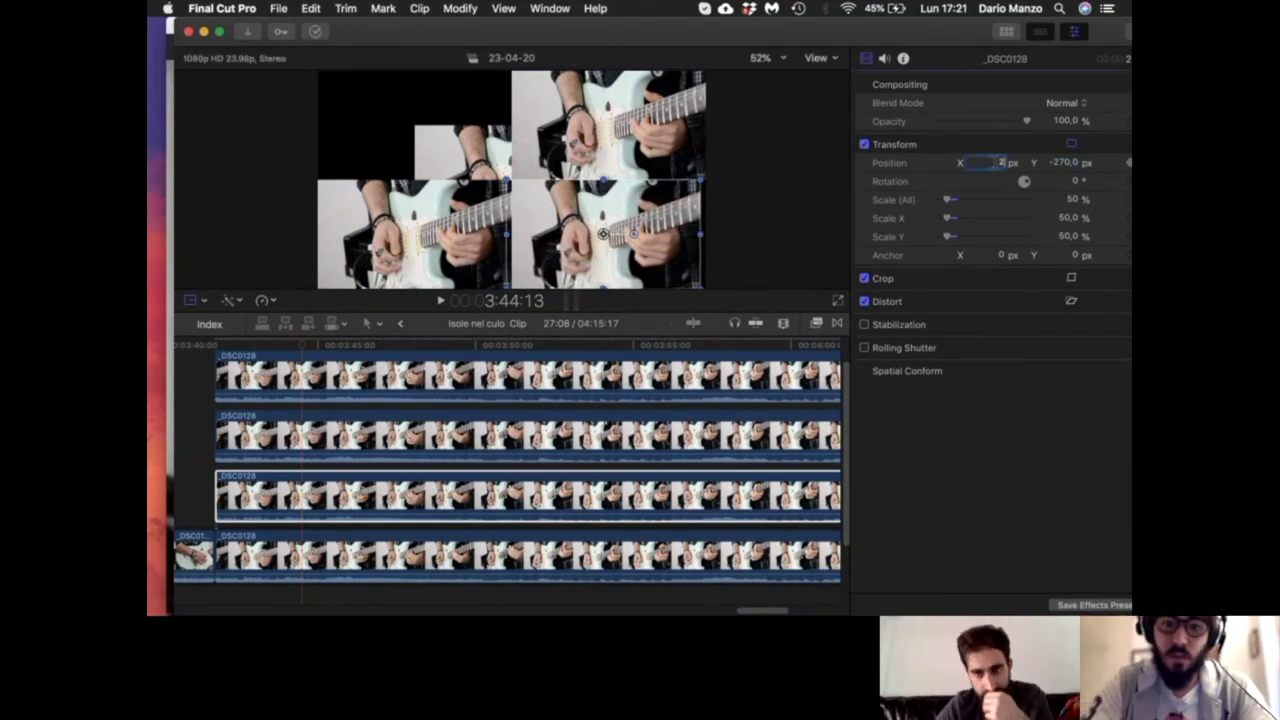
type("480")
Step: Set the second clip's position to X -480, Y 270 in the upper-left quarter
left_click(790, 553)
left_click(808, 435)
left_click(990, 162)
type("-480")
key("Tab")
type("270")
key("Return")
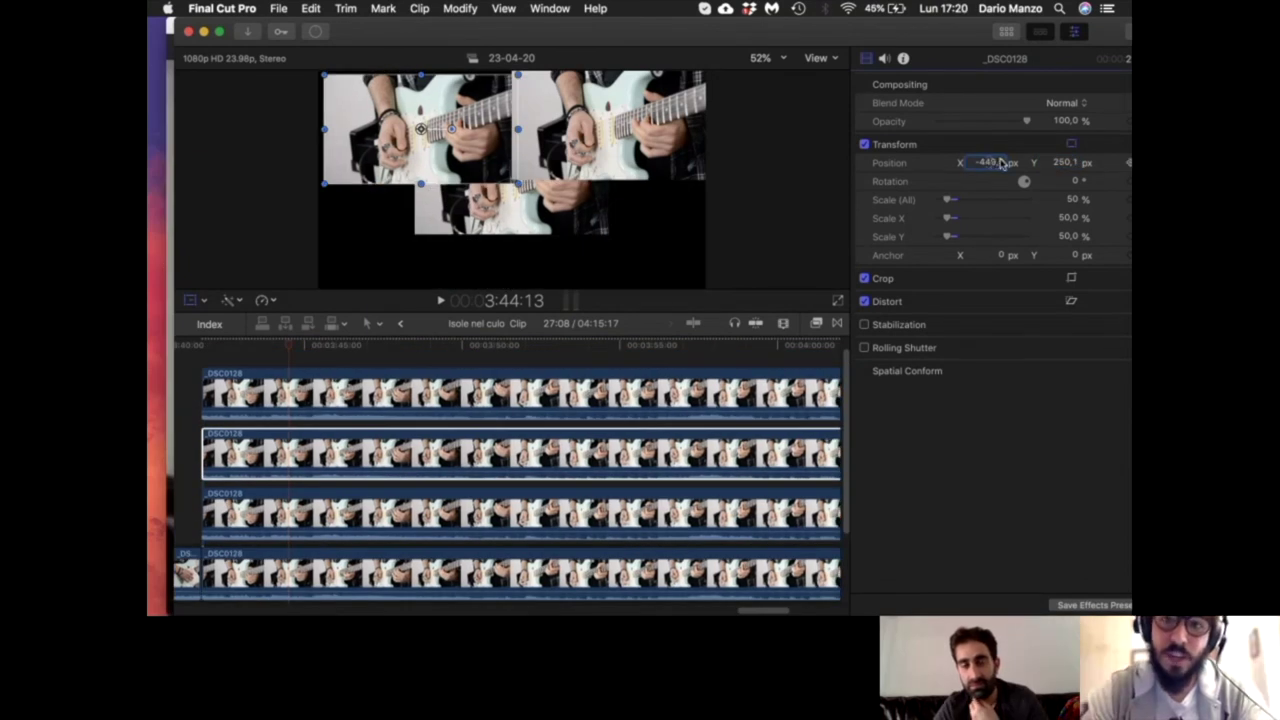